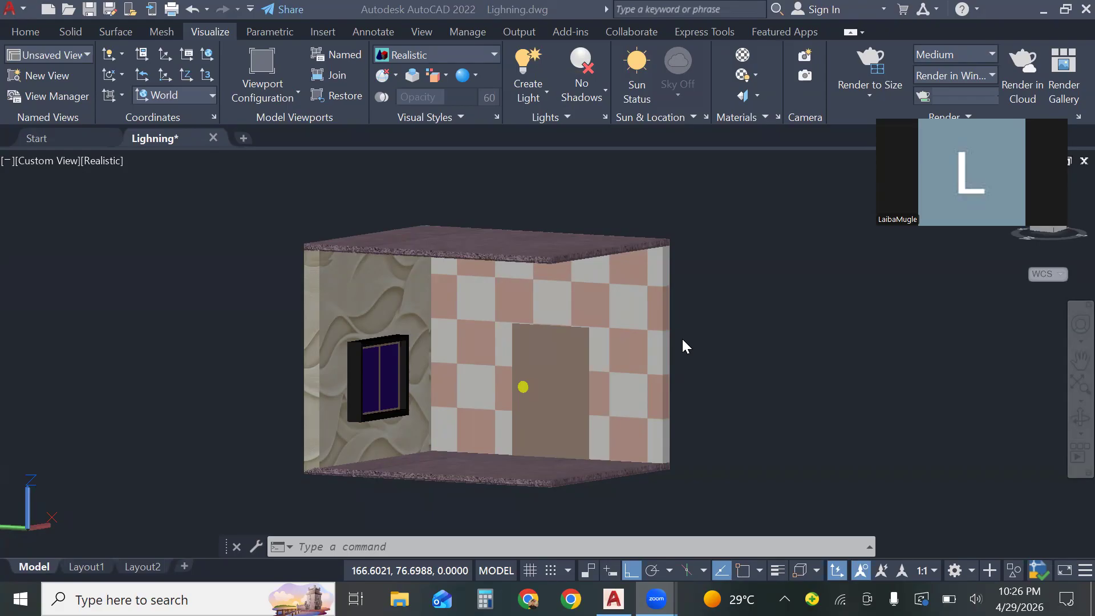
{"action": "left_click", "coordinate": [25, 33]}
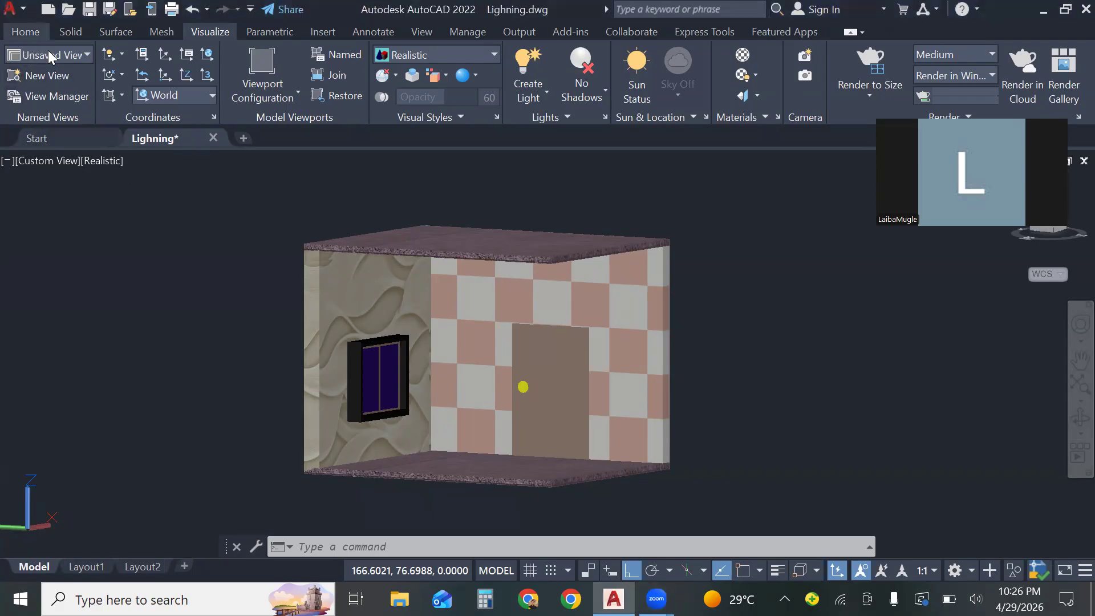
{"action": "left_click", "coordinate": [28, 32]}
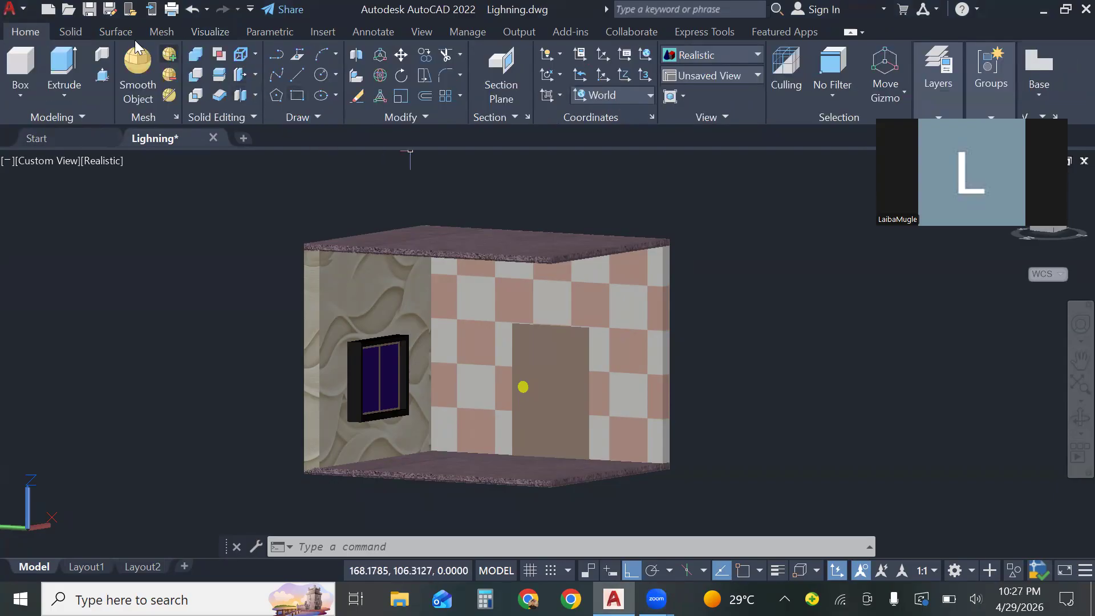
{"action": "left_click", "coordinate": [216, 32]}
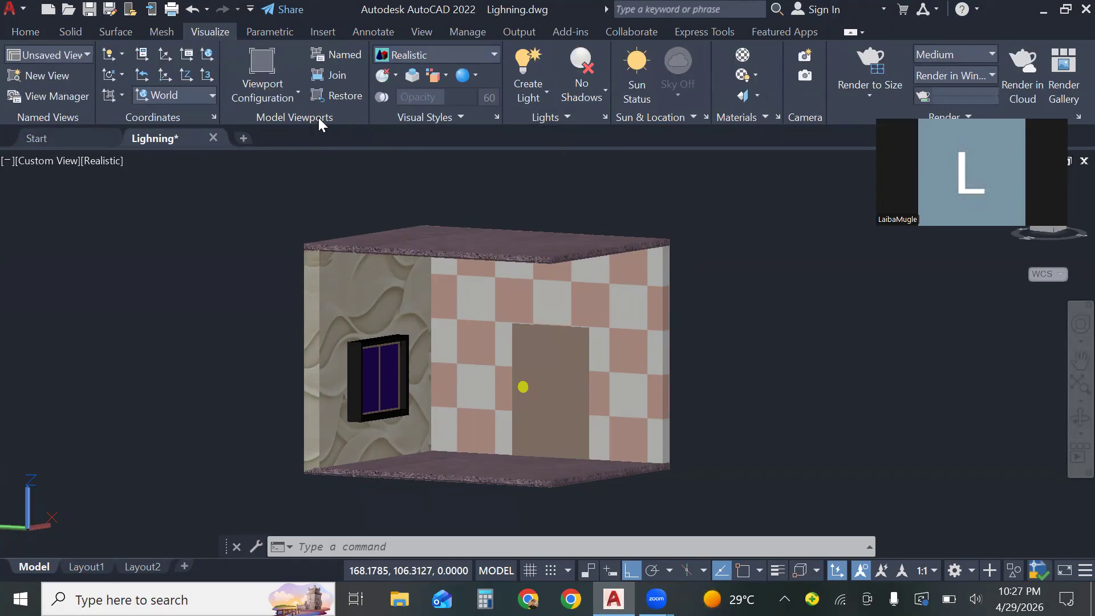
{"action": "left_click", "coordinate": [540, 93]}
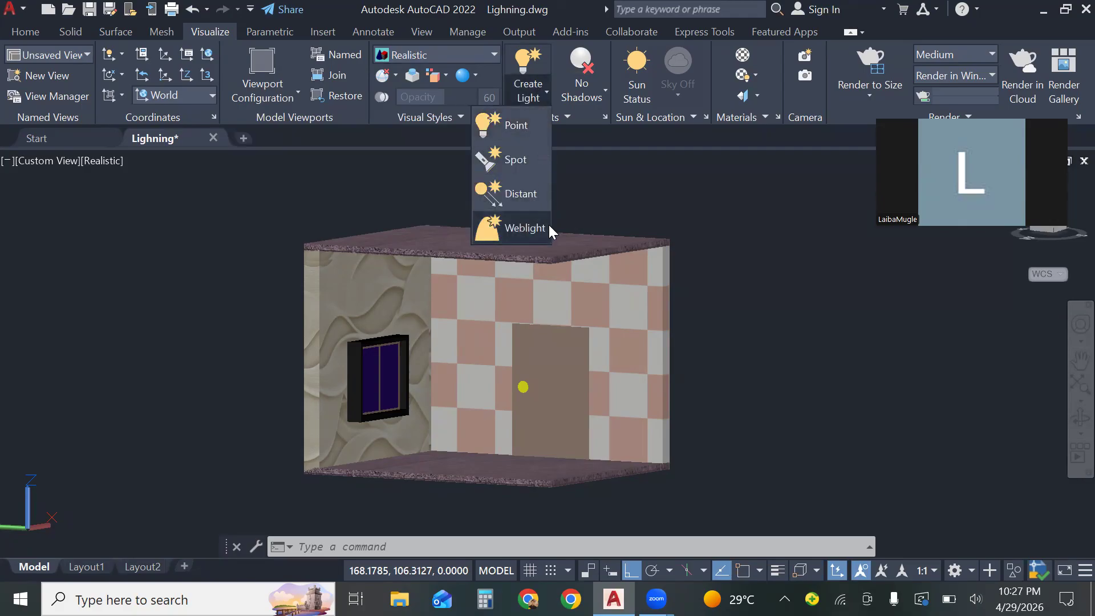
{"action": "left_click", "coordinate": [680, 212]}
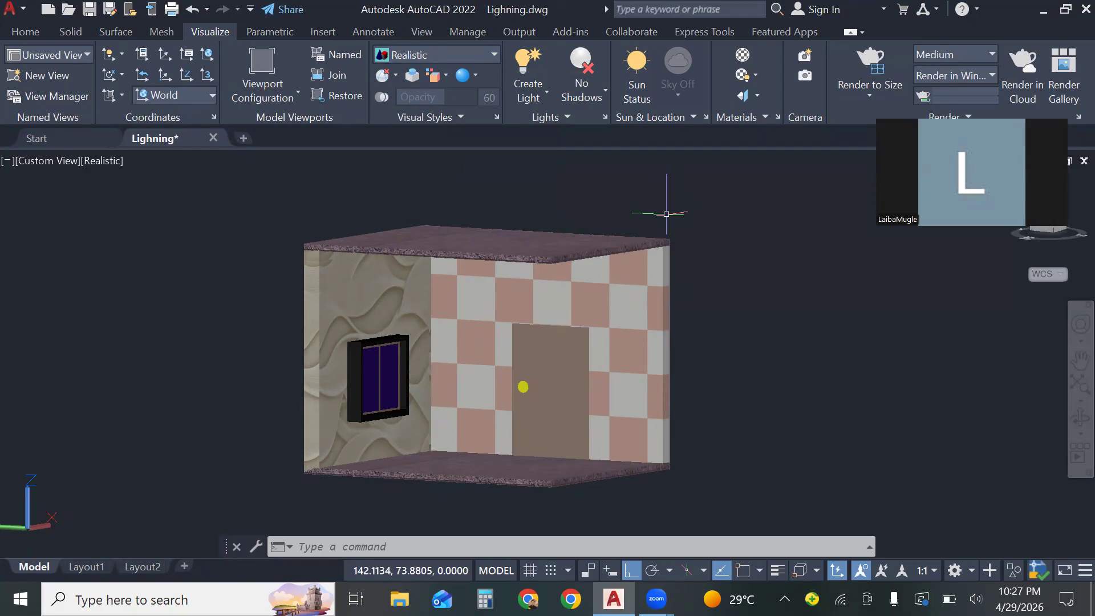
{"action": "left_click", "coordinate": [529, 100]}
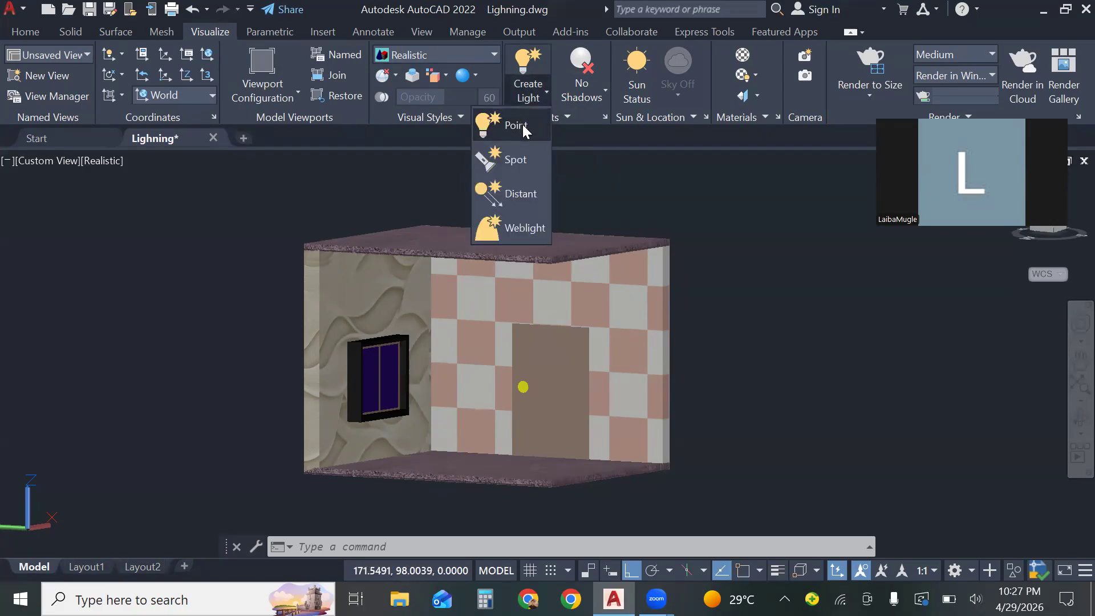
{"action": "left_click", "coordinate": [665, 194]}
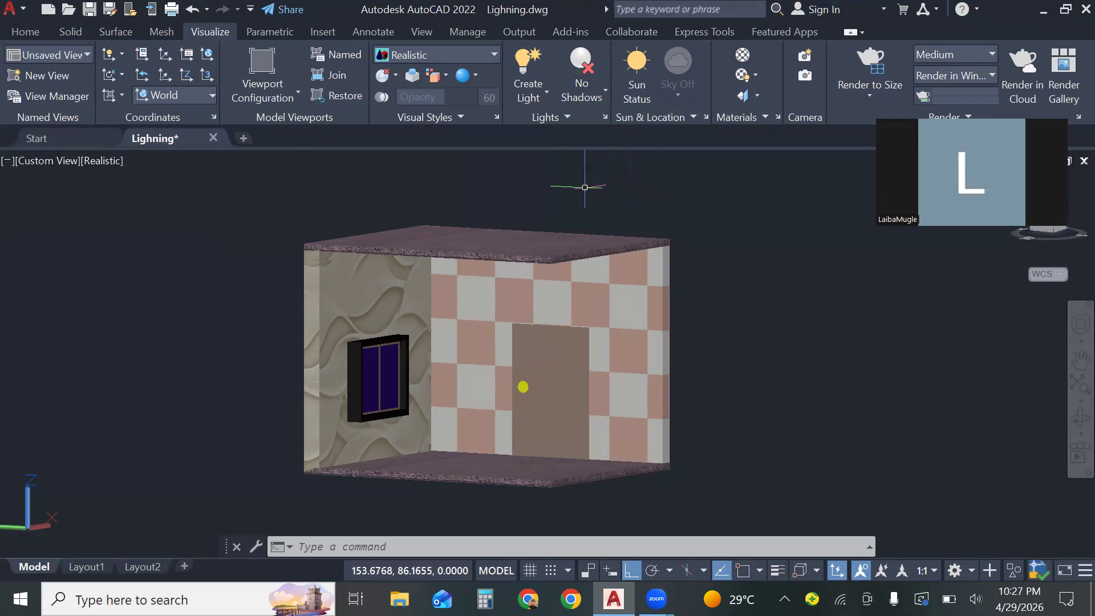
Turn off the default lighting and place a point light above the window at the textured wall, keeping its default options
{"action": "left_click", "coordinate": [530, 99]}
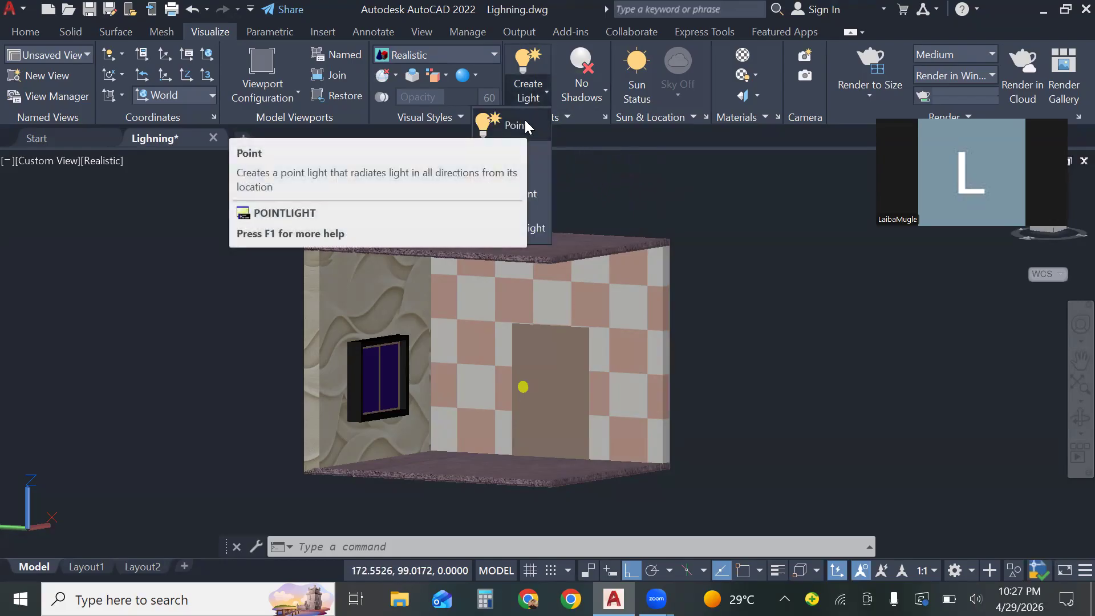
{"action": "left_click", "coordinate": [524, 125]}
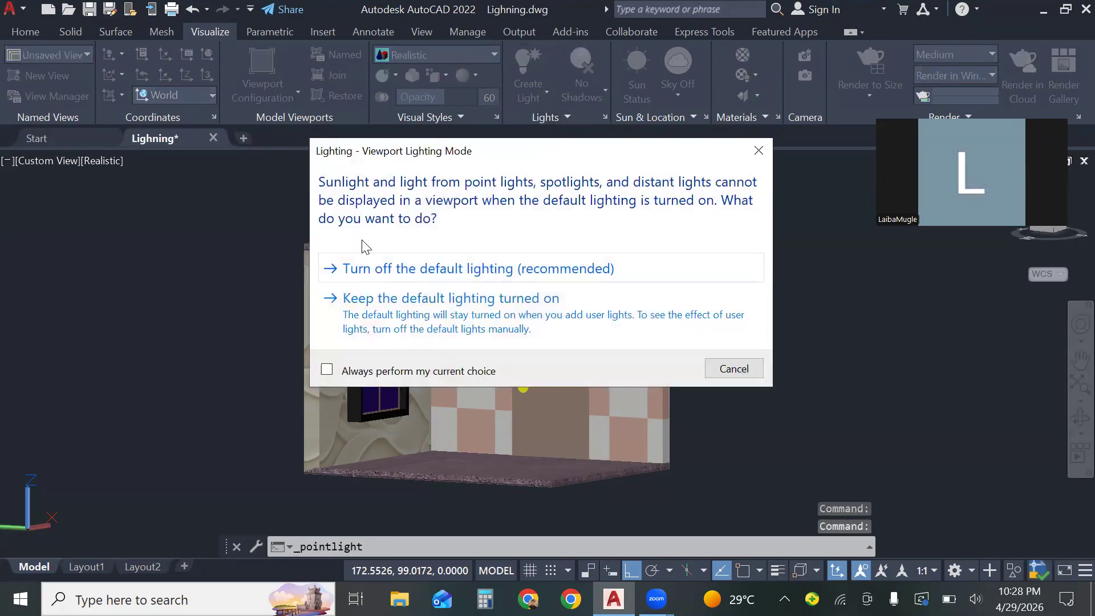
{"action": "left_click", "coordinate": [487, 273]}
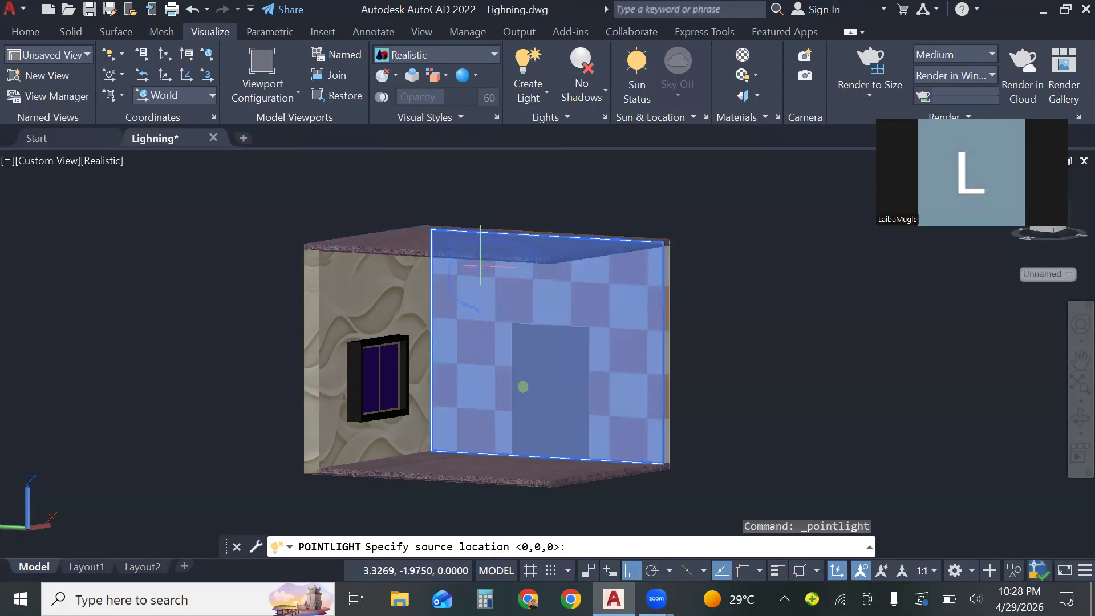
{"action": "left_click", "coordinate": [364, 274]}
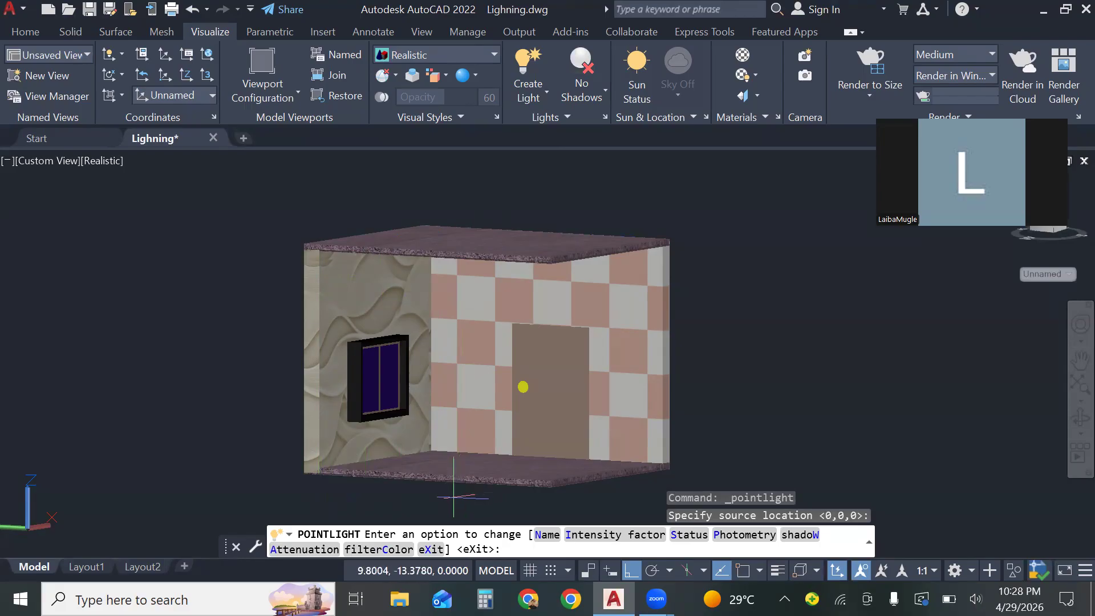
{"action": "left_click", "coordinate": [431, 549]}
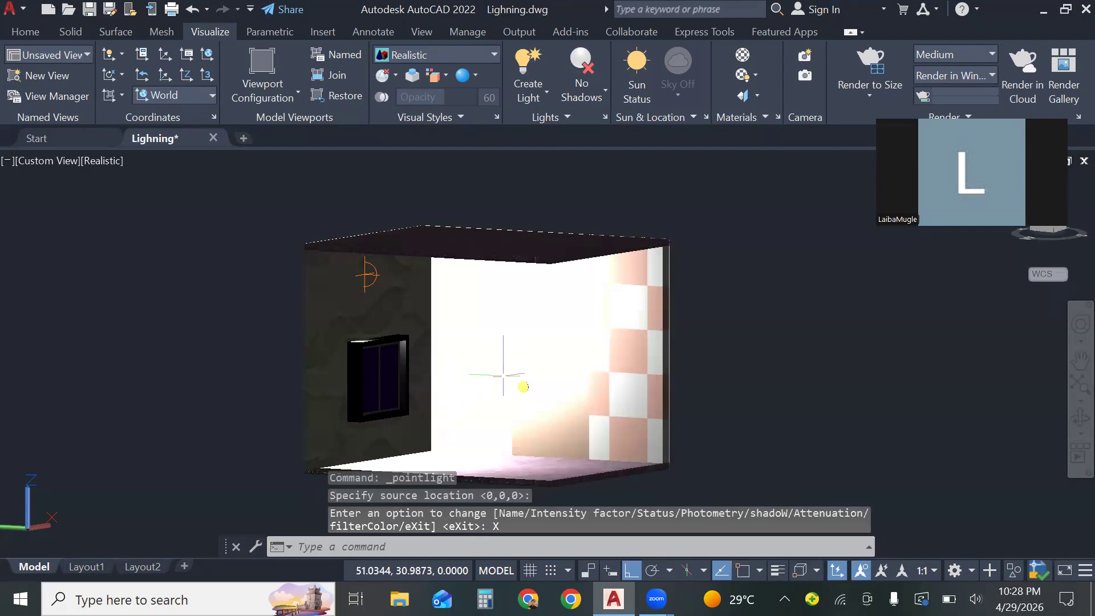
{"action": "left_click", "coordinate": [562, 367]}
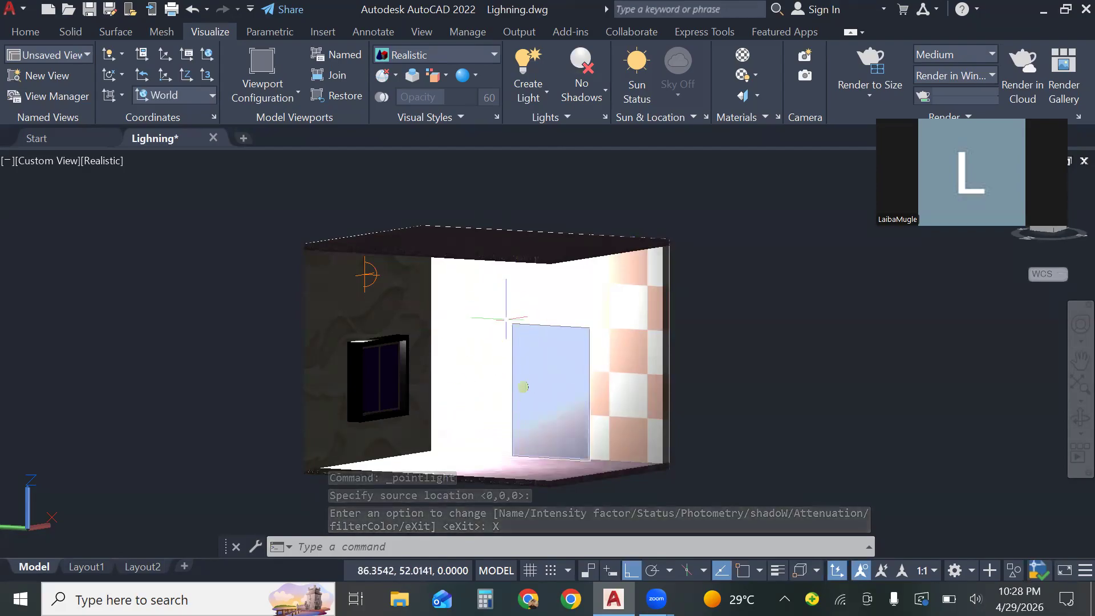
{"action": "key", "text": "Delete"}
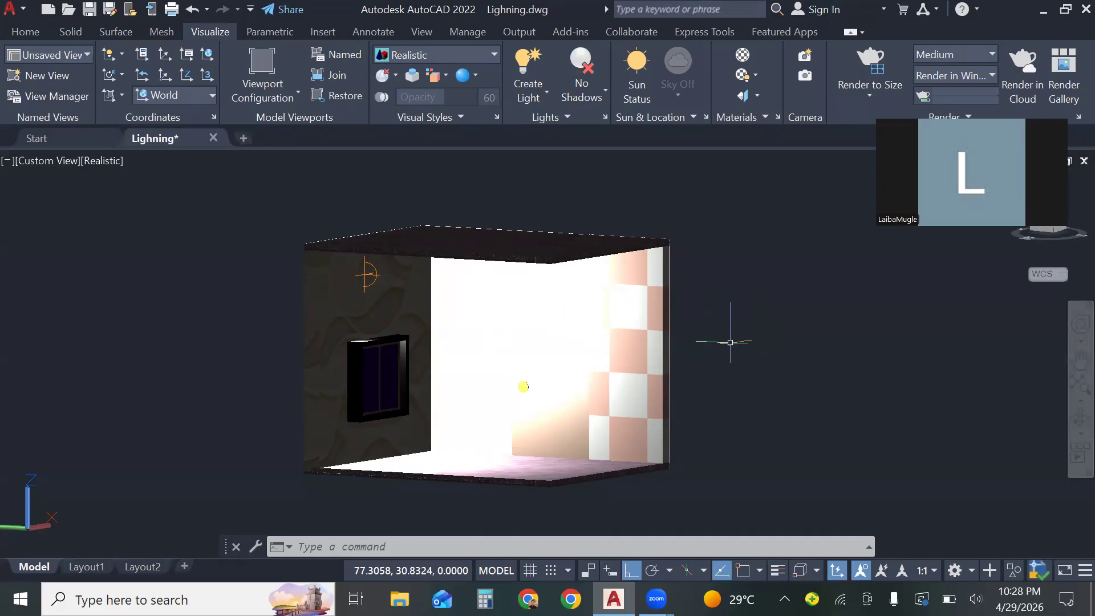
List the lights in the model with LIGHTLIST and open the properties of the point light
{"action": "type", "text": "lightl"}
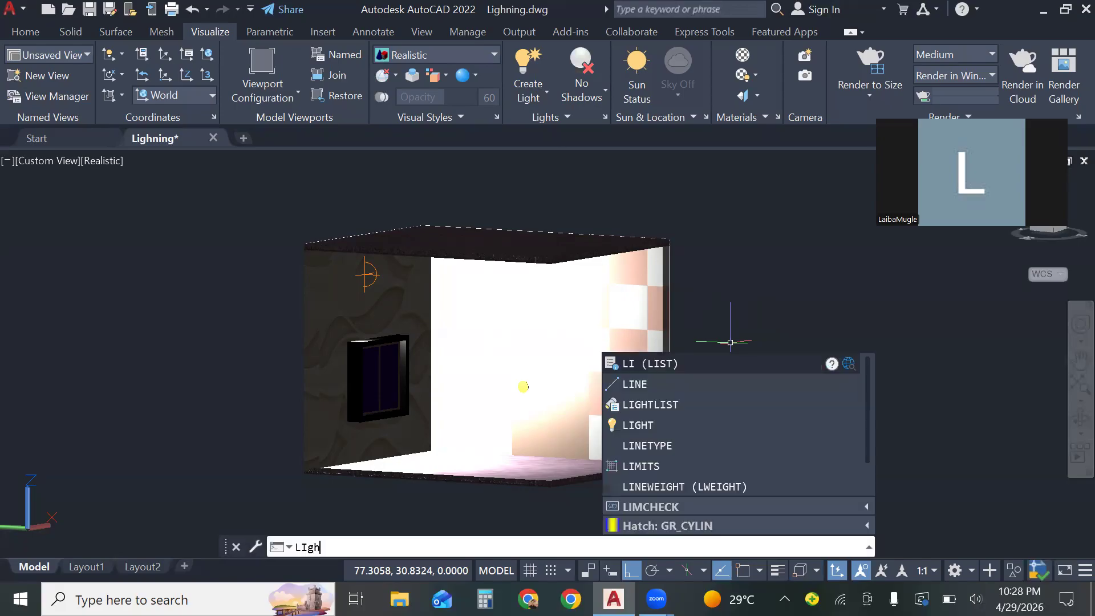
{"action": "key", "text": "Return"}
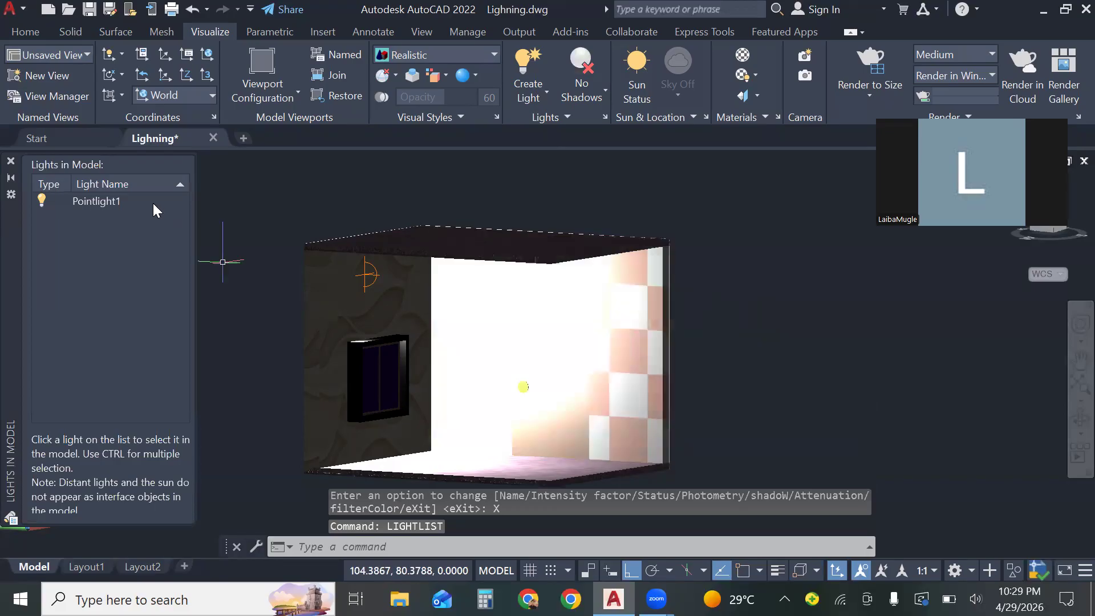
{"action": "double_click", "coordinate": [106, 203]}
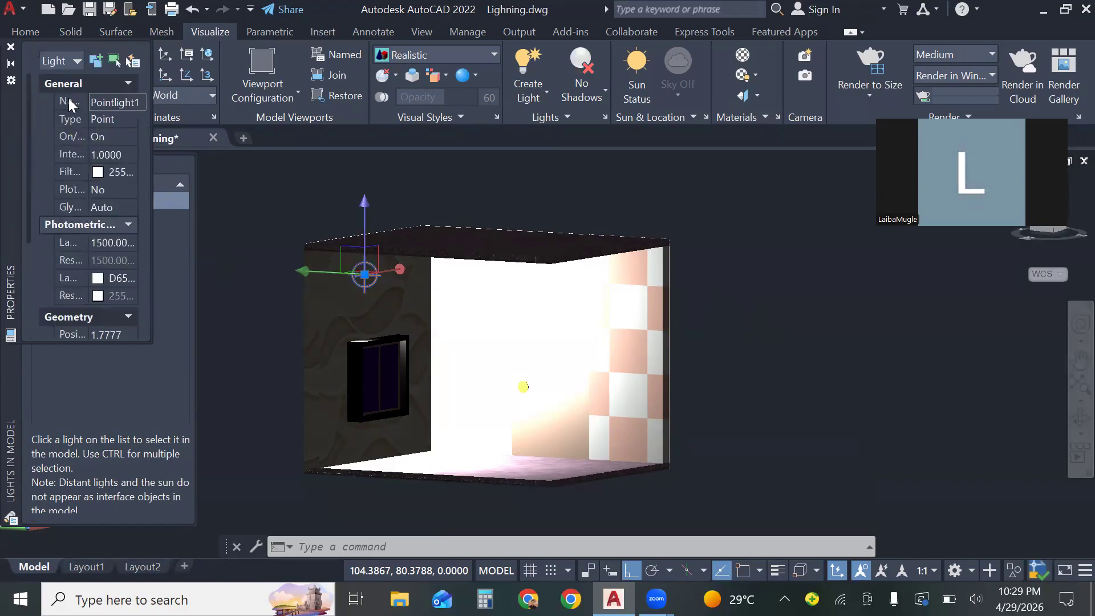
Rename the point light to F.Light and keep its type as Point
{"action": "left_click", "coordinate": [113, 98]}
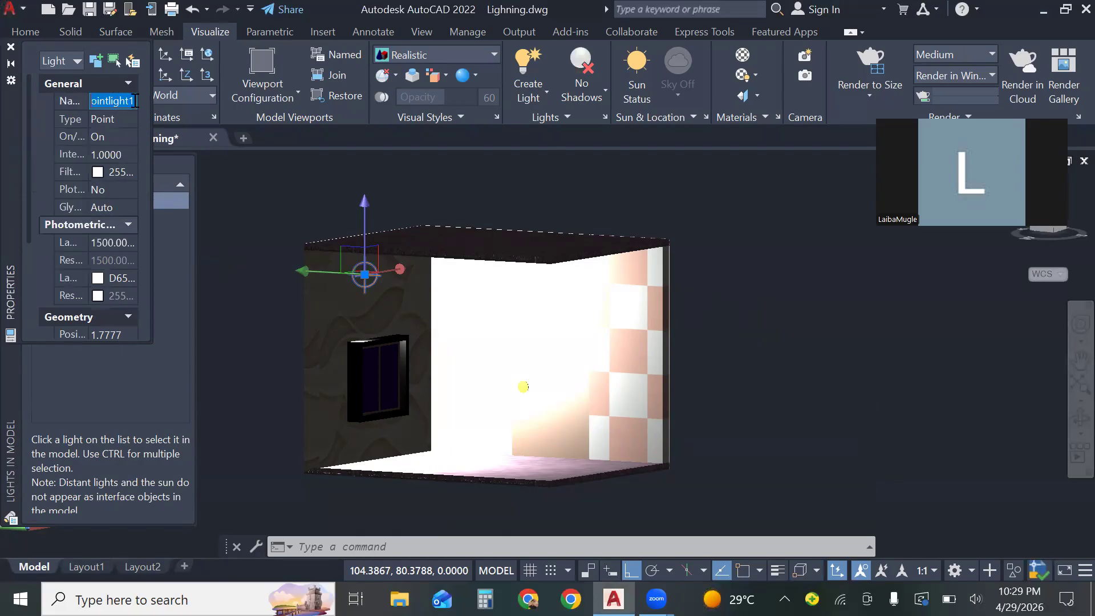
{"action": "key", "text": "BackSpace"}
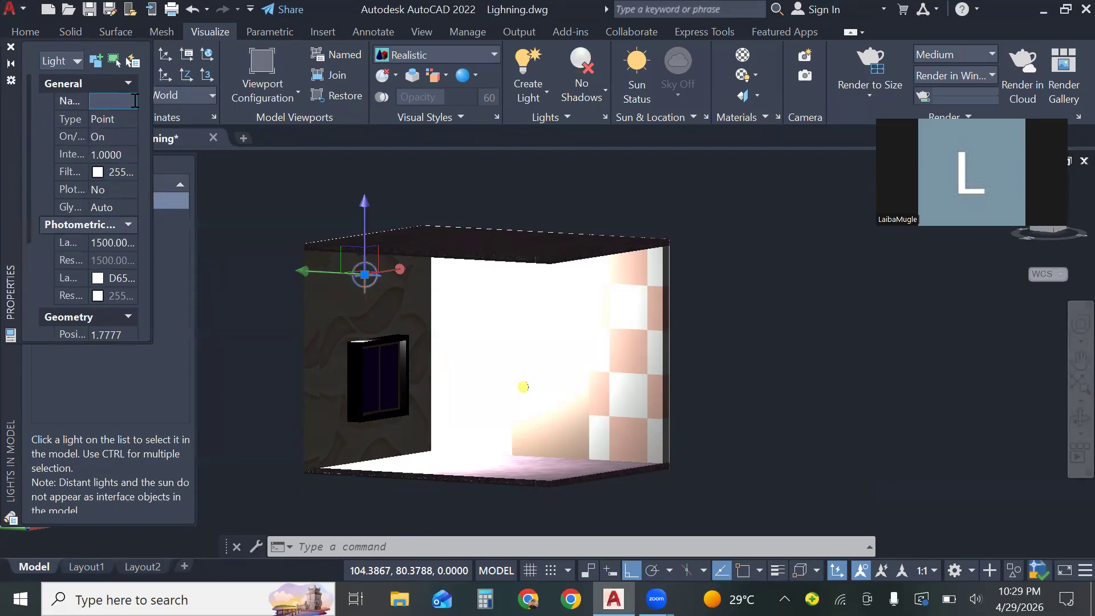
{"action": "type", "text": "F.Light"}
{"action": "left_click", "coordinate": [115, 121]}
{"action": "left_click", "coordinate": [120, 119]}
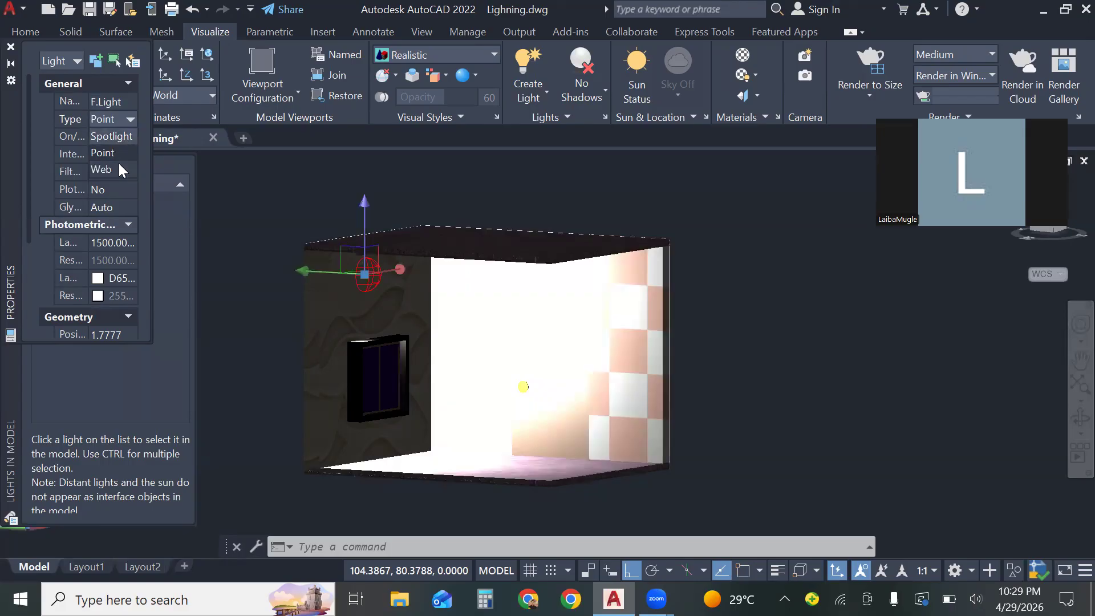
{"action": "left_click", "coordinate": [160, 150]}
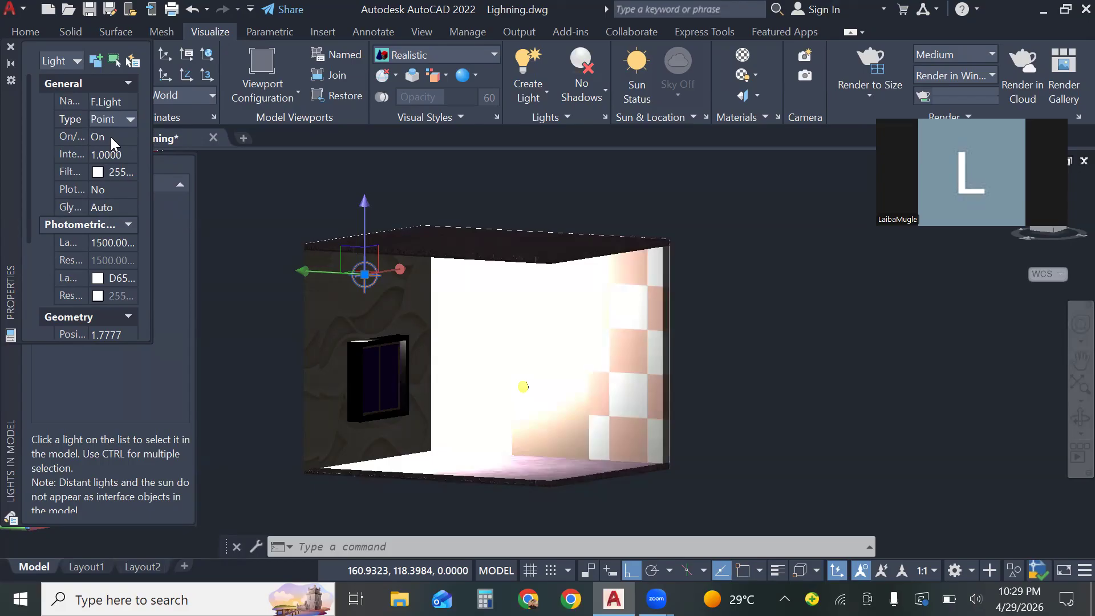
Switch the F.Light point light off and back on to compare the room's lighting
{"action": "left_click", "coordinate": [130, 137]}
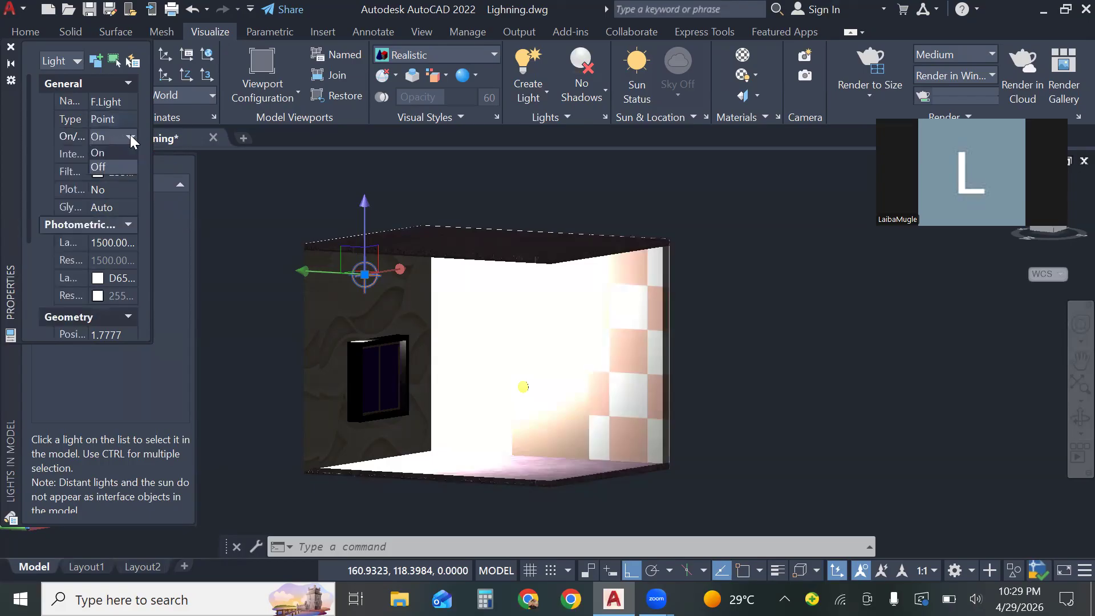
{"action": "left_click", "coordinate": [112, 170]}
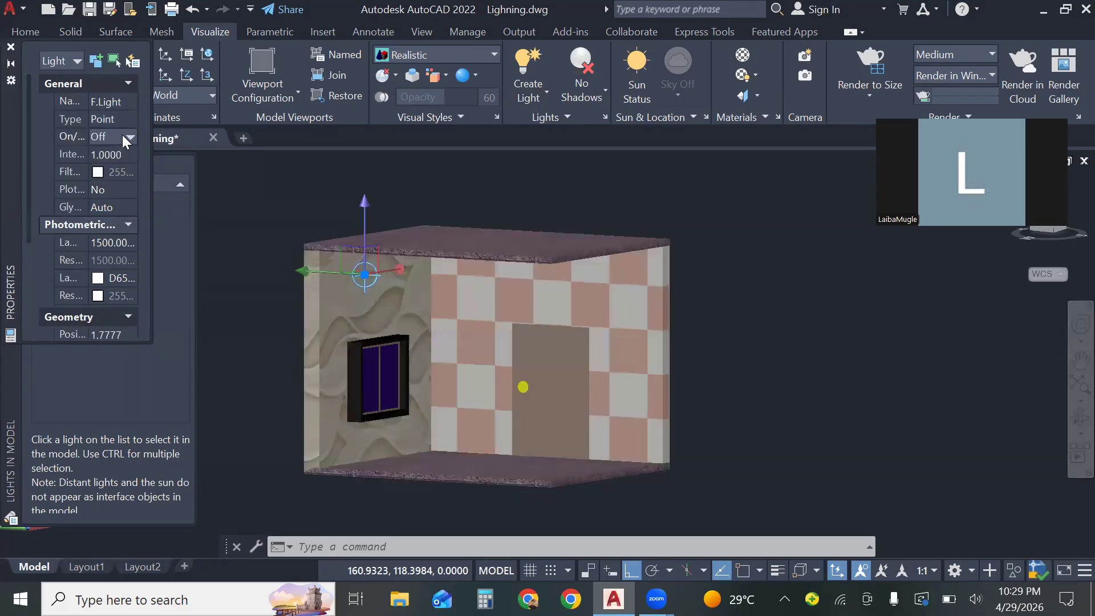
{"action": "left_click", "coordinate": [122, 135]}
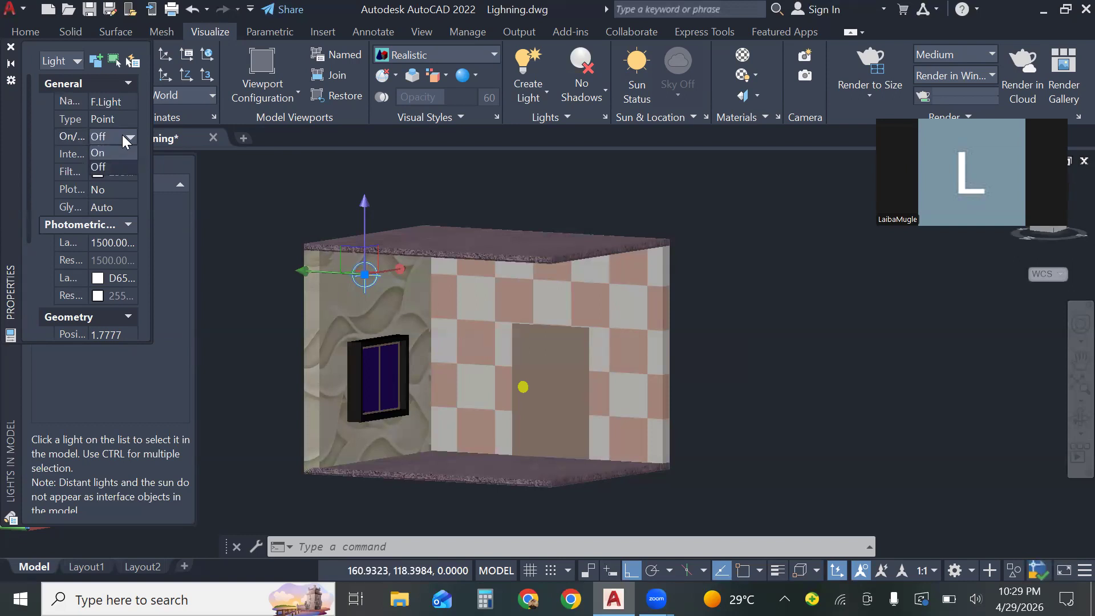
{"action": "left_click", "coordinate": [114, 155]}
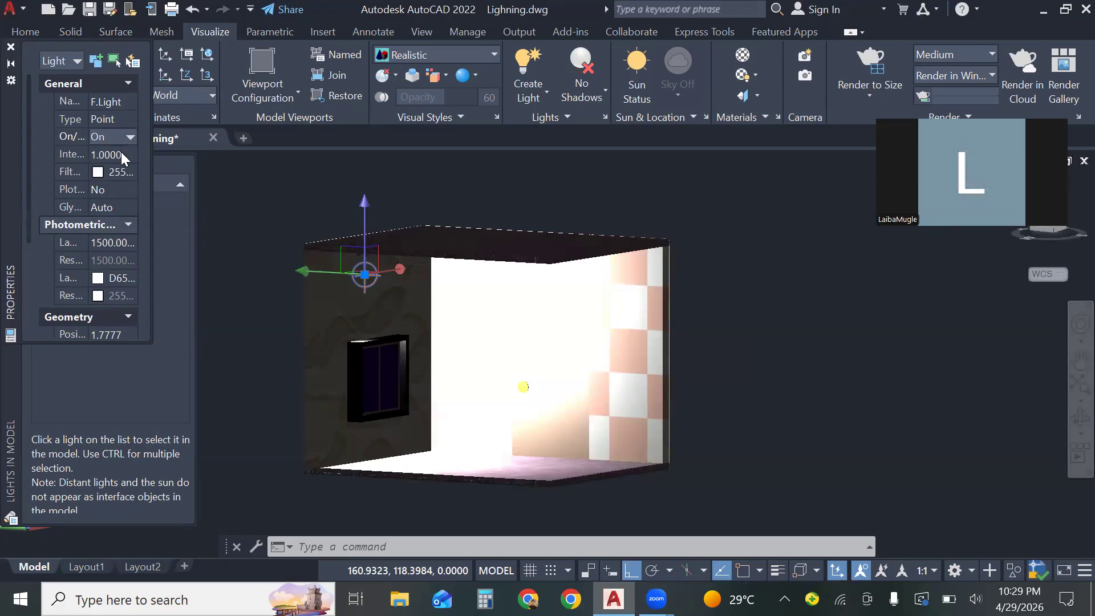
Set the intensity factor of the F.Light point light to 0.05
{"action": "left_click", "coordinate": [120, 150]}
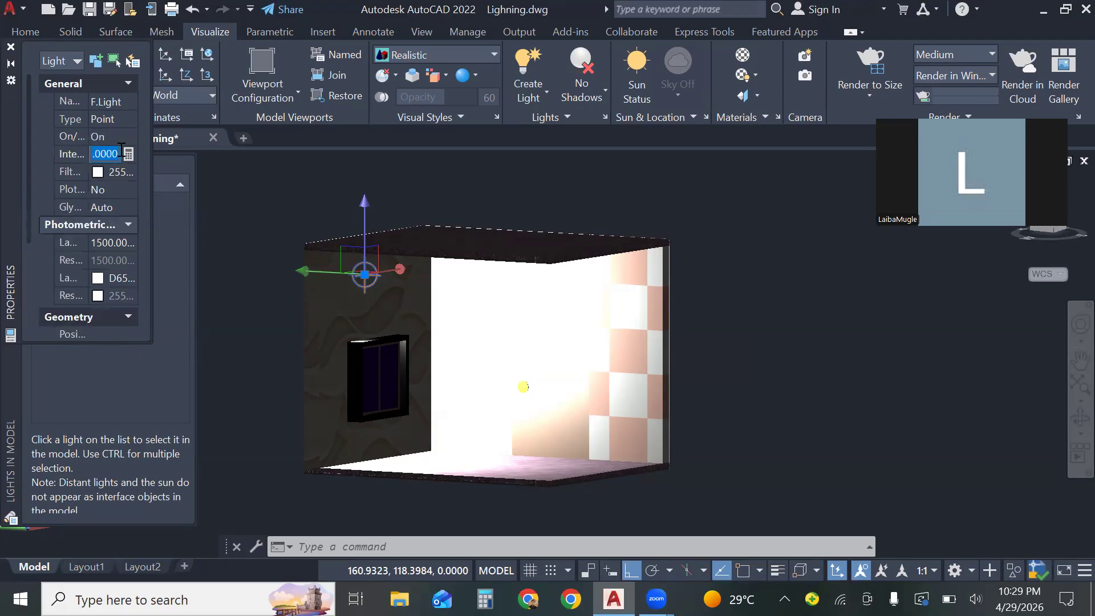
{"action": "key", "text": "BackSpace"}
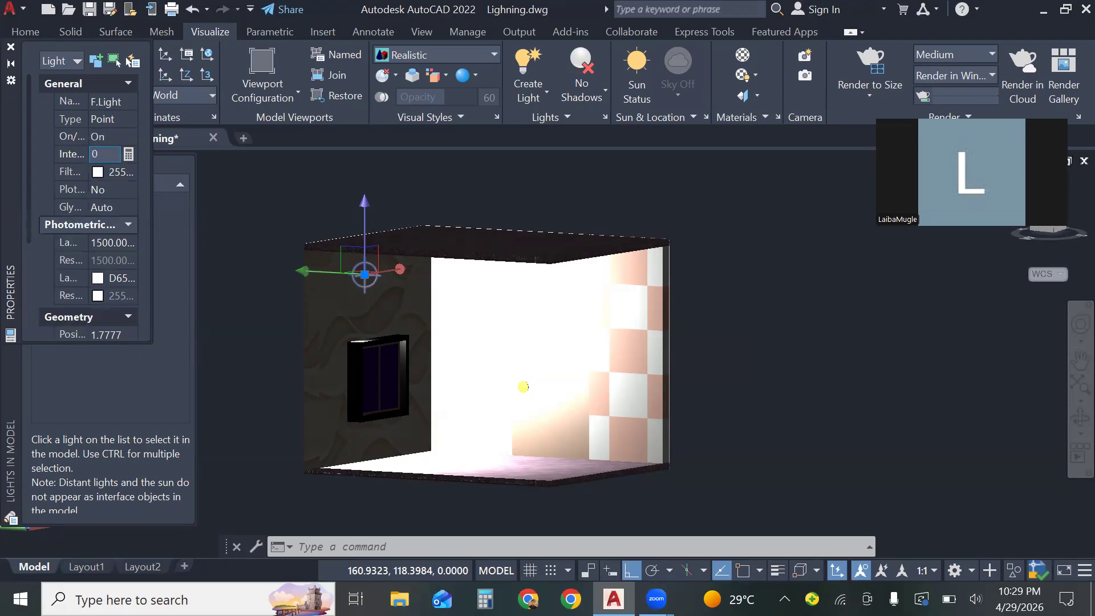
{"action": "type", "text": "0.05"}
{"action": "key", "text": "Return"}
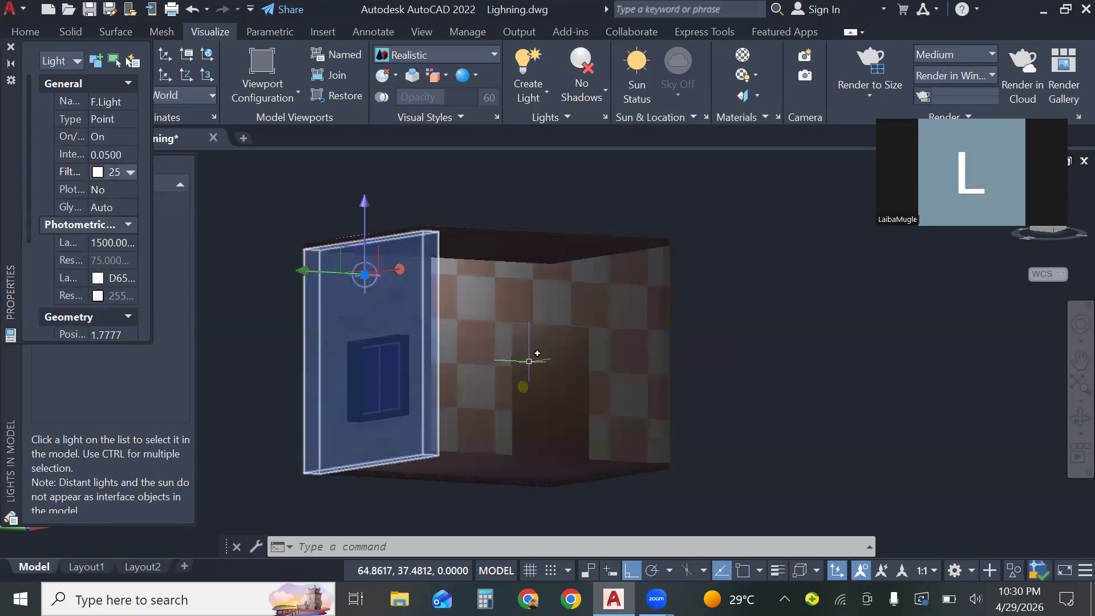
Try an intensity factor of 2 on the F.Light point light
{"action": "left_click", "coordinate": [123, 157]}
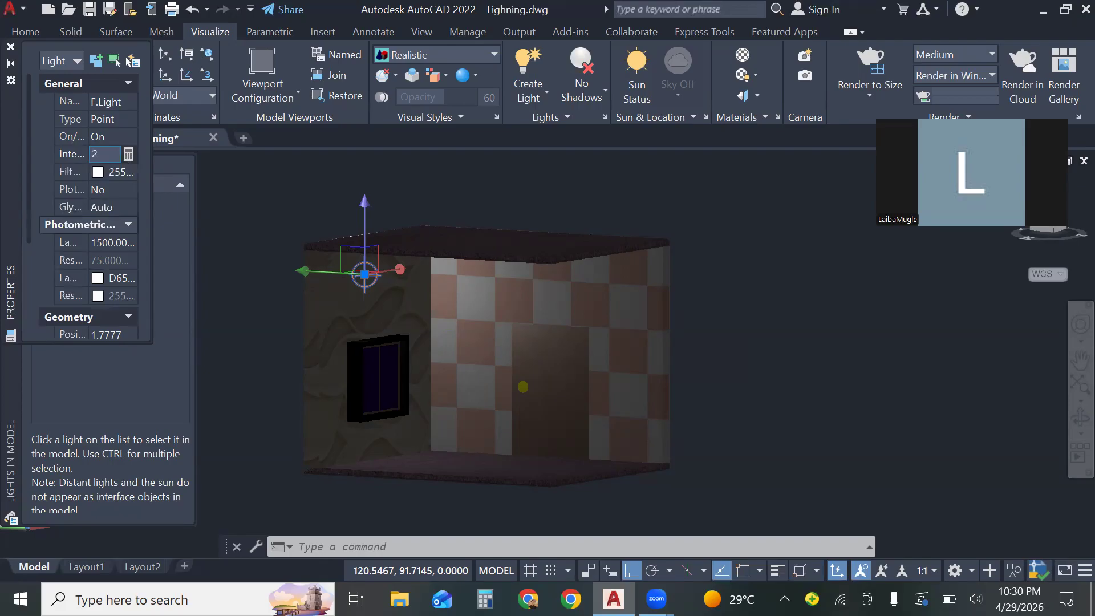
{"action": "key", "text": "Return"}
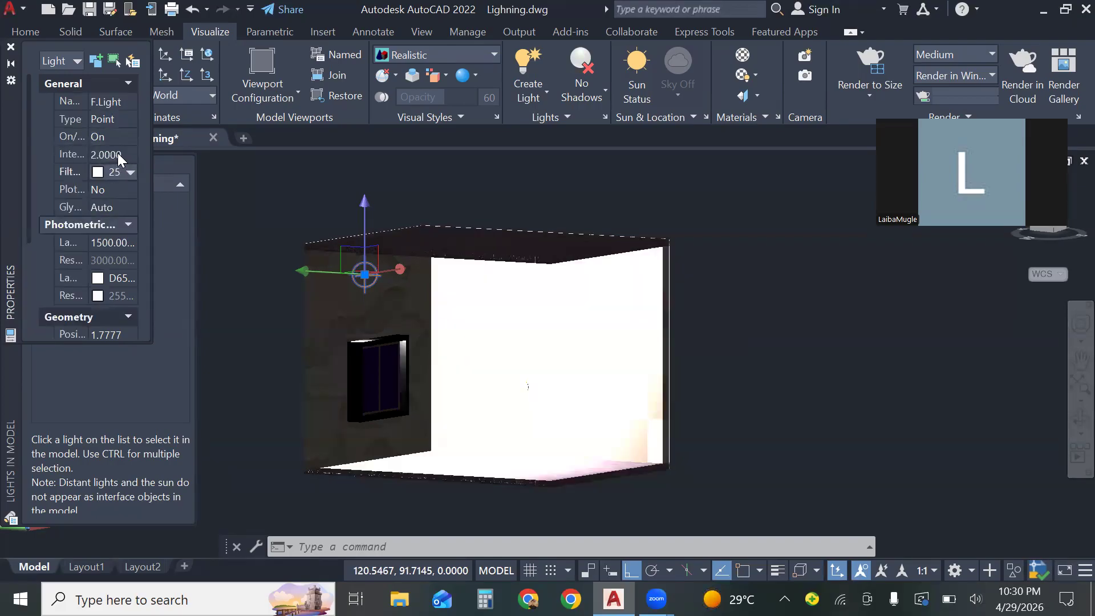
{"action": "left_click", "coordinate": [118, 153]}
{"action": "key", "text": "BackSpace"}
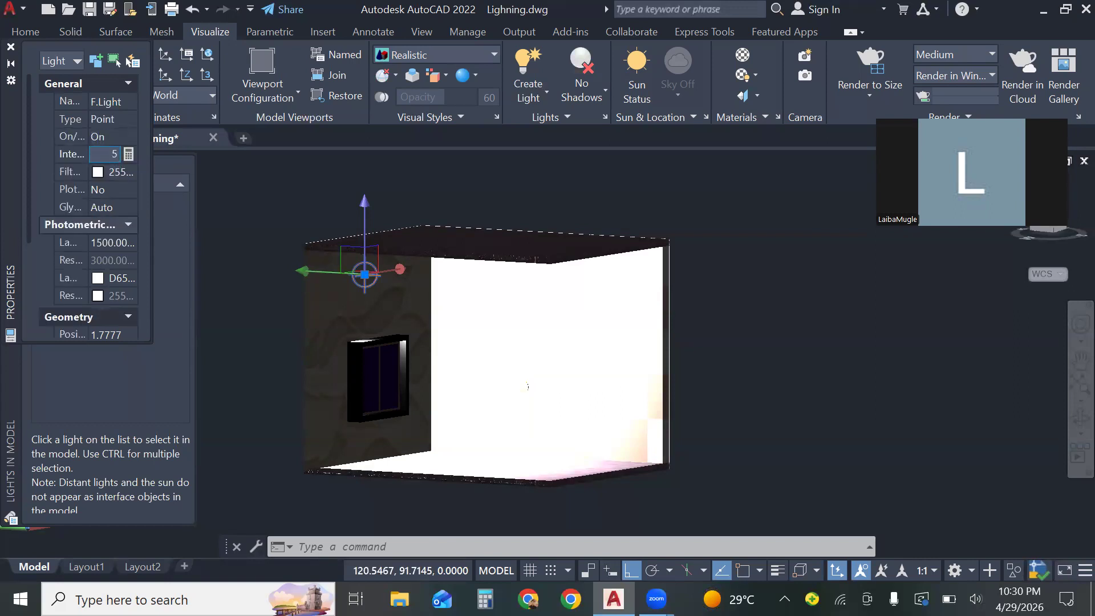
{"action": "key", "text": "Escape"}
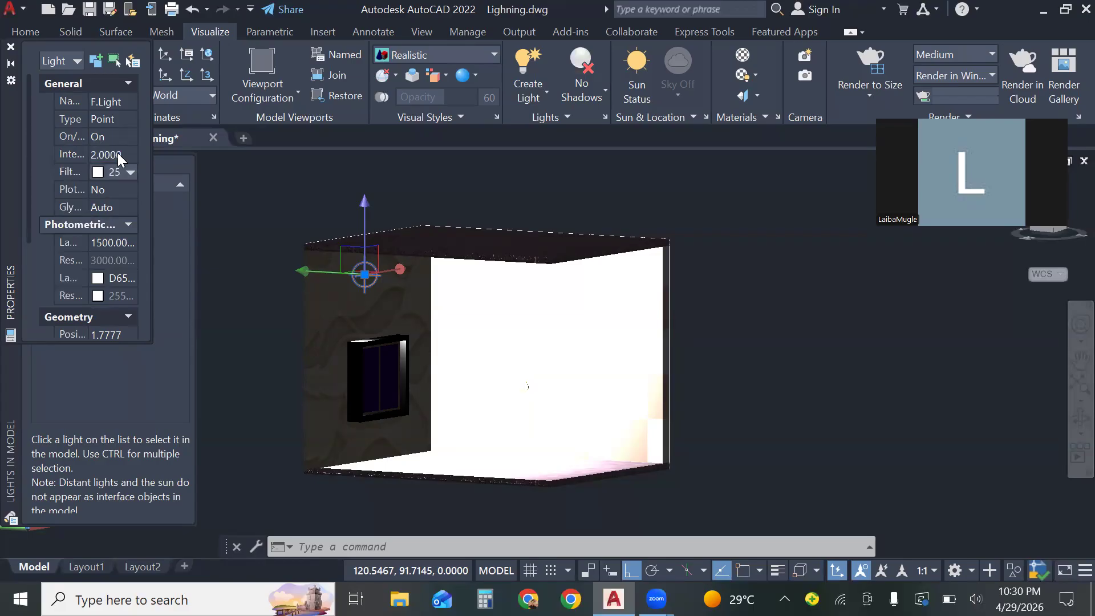
Return the intensity factor of the F.Light point light to 0.05
{"action": "left_click", "coordinate": [118, 153]}
{"action": "key", "text": "BackSpace"}
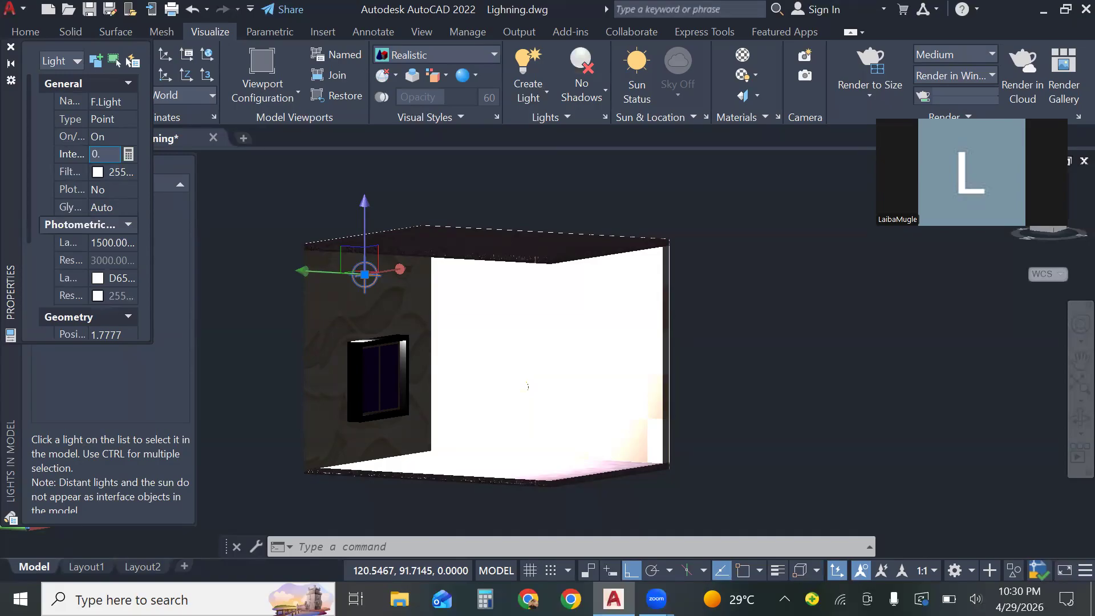
{"action": "key", "text": "Return"}
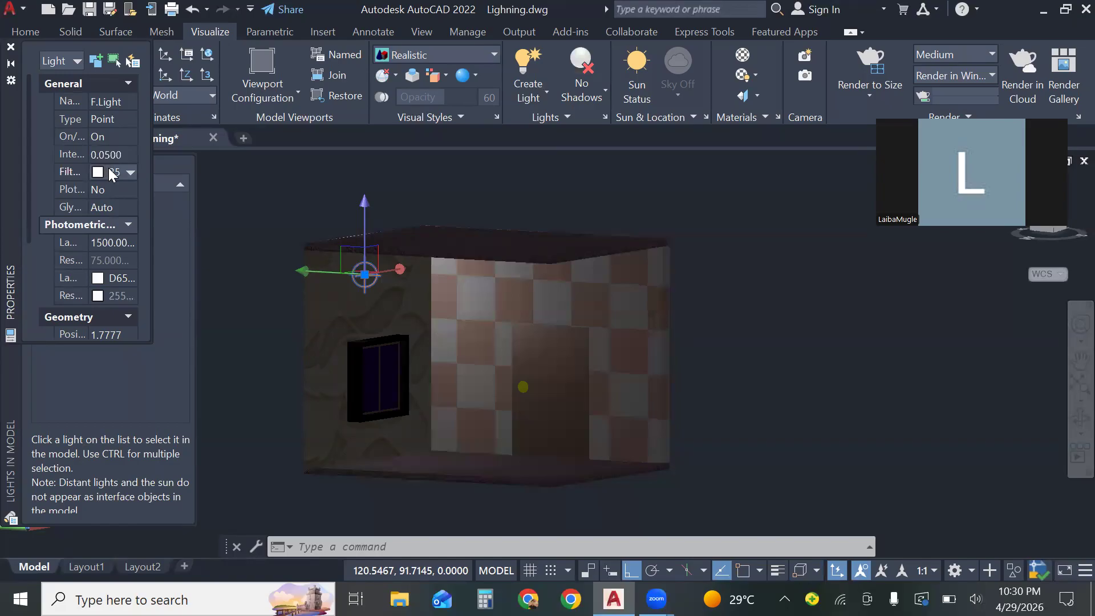
Try the DIC 2 and DIC 3 color book swatches as the filter color of the F.Light point light
{"action": "left_click", "coordinate": [115, 175]}
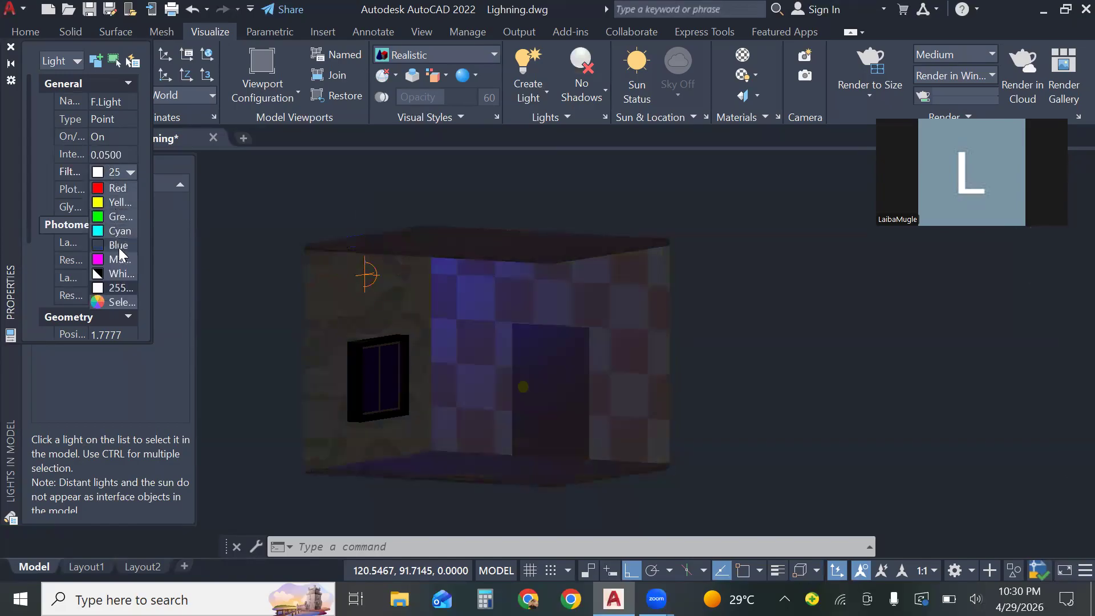
{"action": "left_click", "coordinate": [115, 301]}
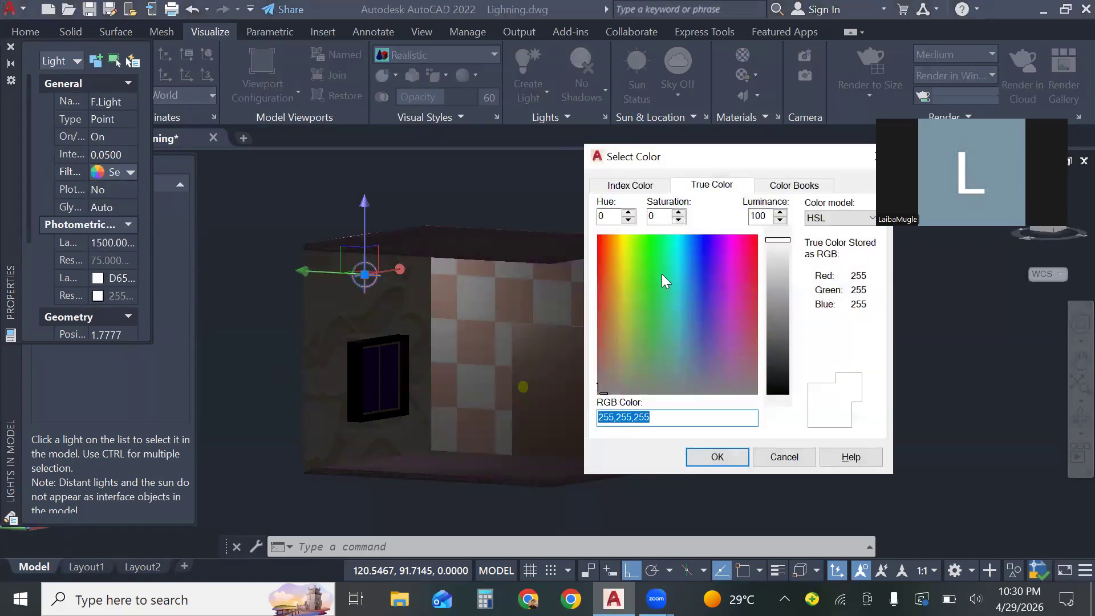
{"action": "left_click", "coordinate": [801, 187]}
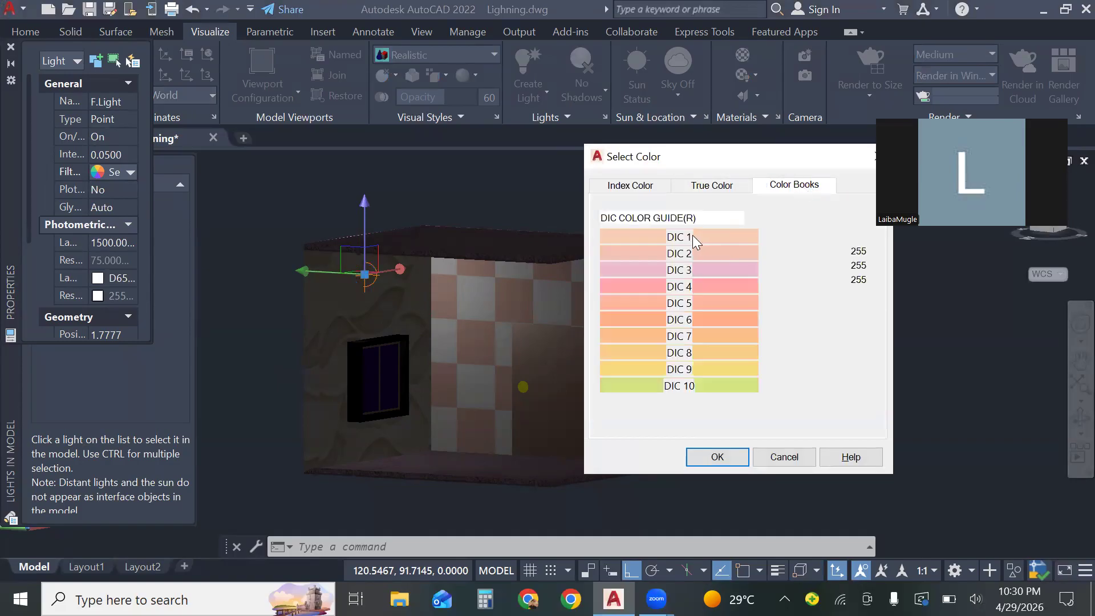
{"action": "left_click", "coordinate": [681, 249]}
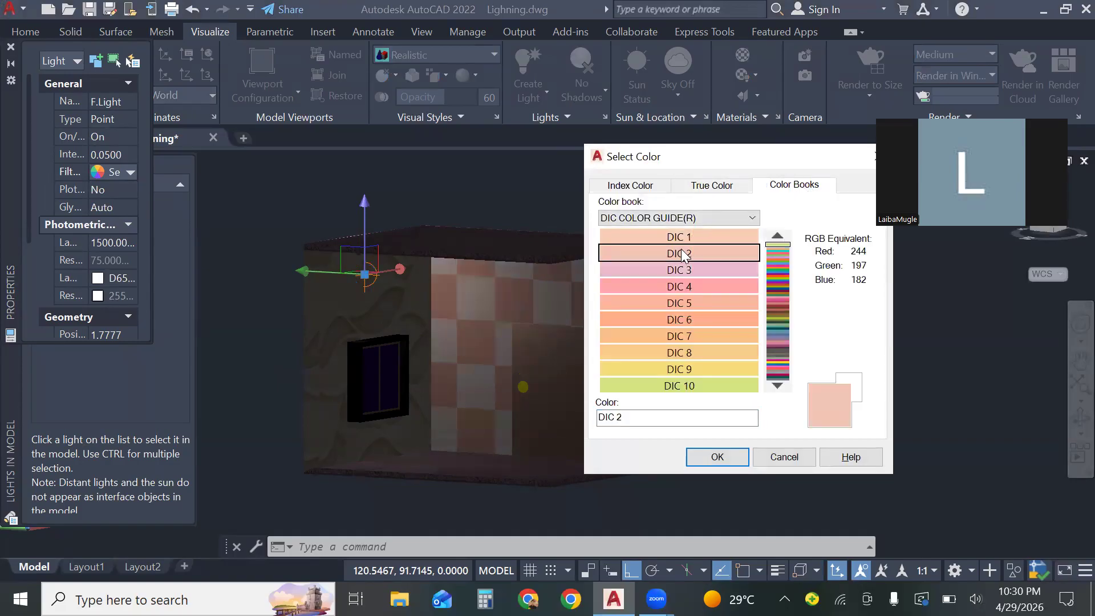
{"action": "left_click", "coordinate": [680, 271]}
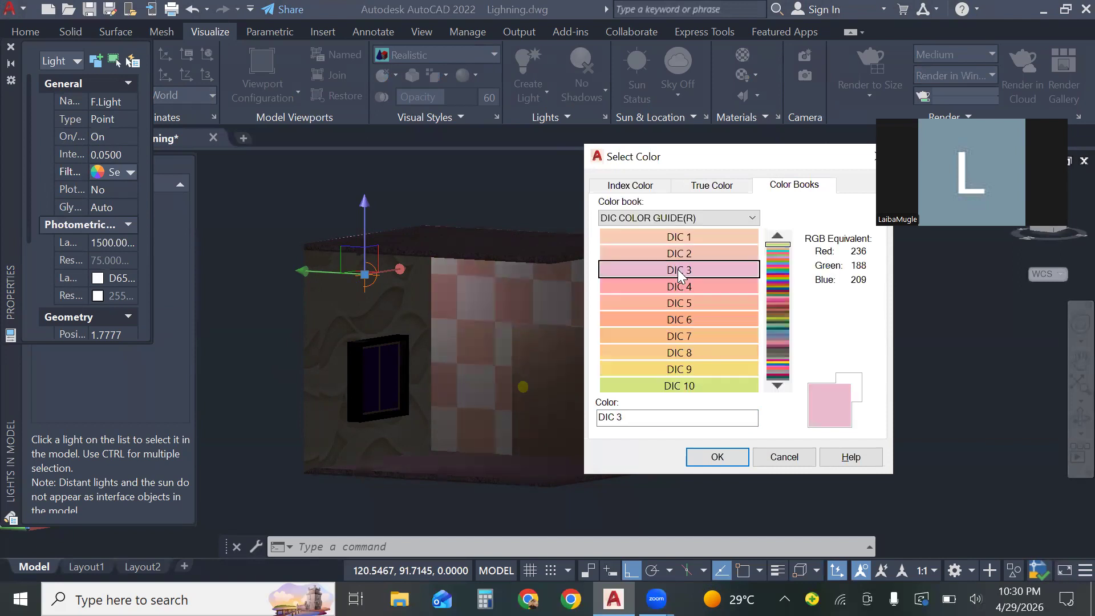
Try true colors 189,235,210 and 248,175,221 as the light's filter color, then discard the color selection
{"action": "left_click", "coordinate": [711, 184]}
{"action": "mouse_move", "coordinate": [745, 301]}
{"action": "left_mouse_down"}
{"action": "mouse_move", "coordinate": [702, 278]}
{"action": "mouse_move", "coordinate": [663, 308]}
{"action": "left_mouse_up"}
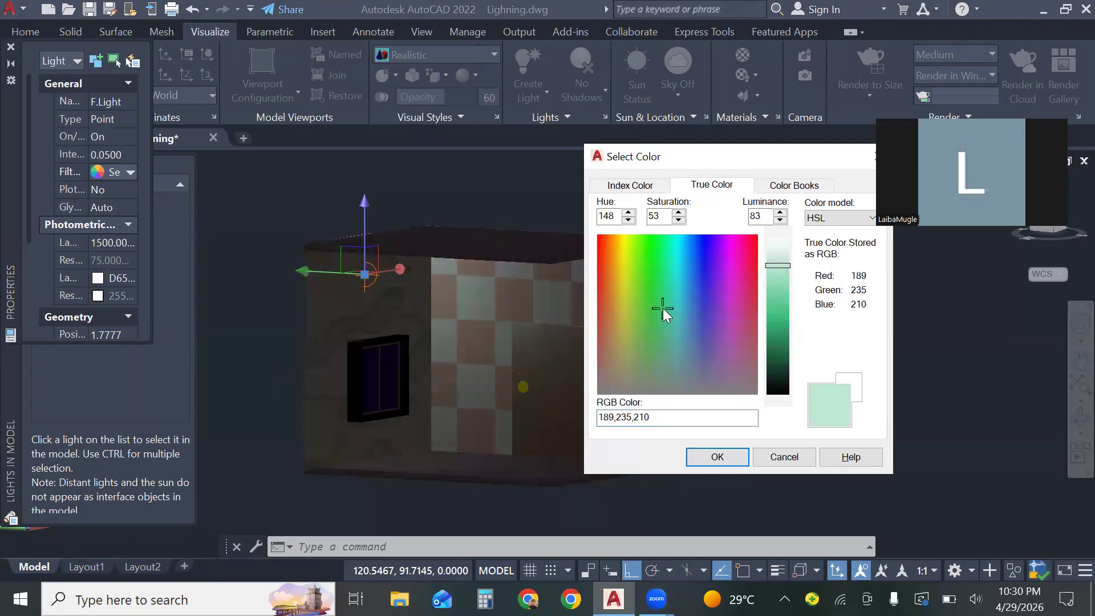
{"action": "left_click_drag", "start_coordinate": [742, 305], "coordinate": [742, 257]}
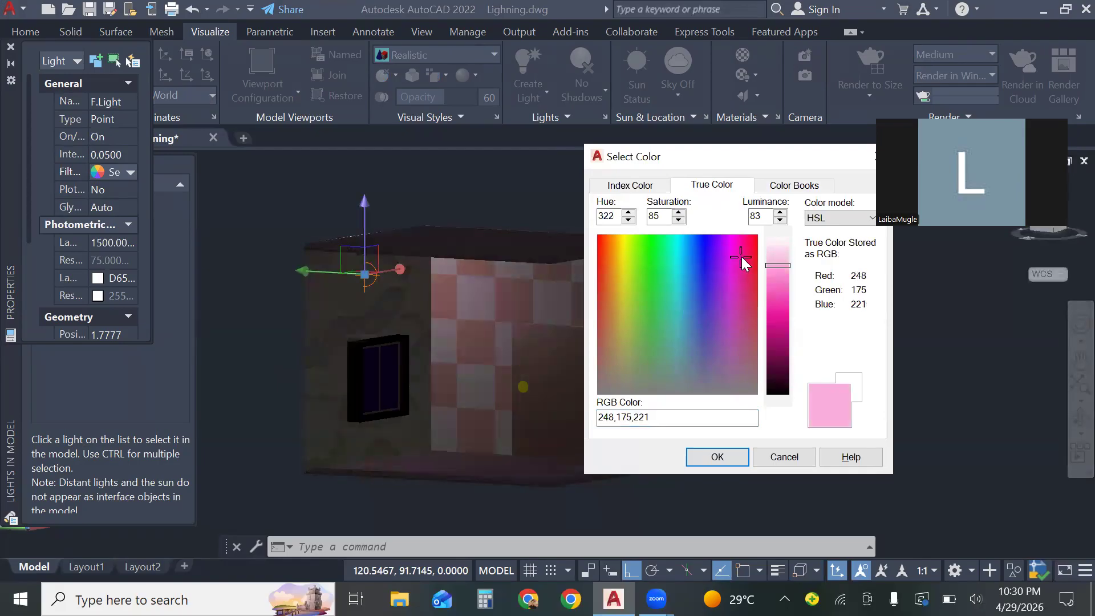
{"action": "left_click", "coordinate": [790, 190]}
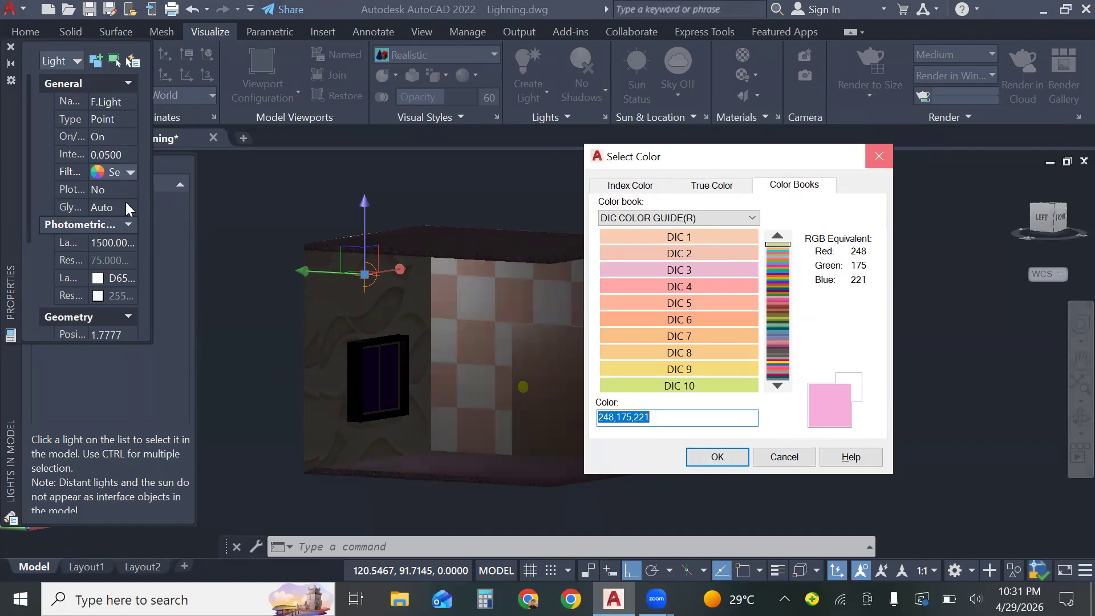
{"action": "key", "text": "Escape"}
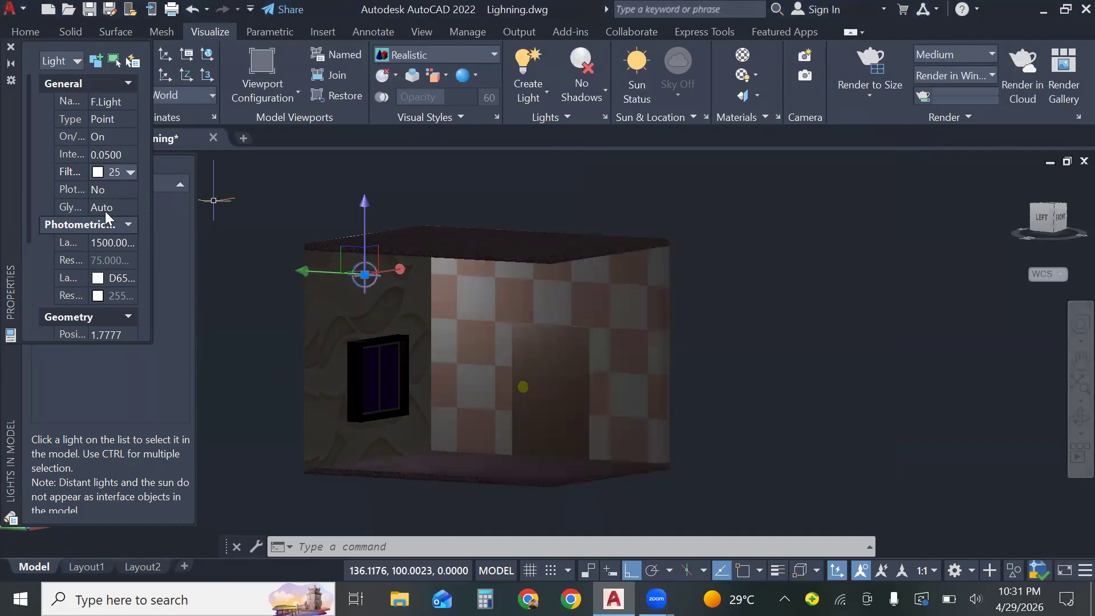
{"action": "left_click", "coordinate": [116, 211]}
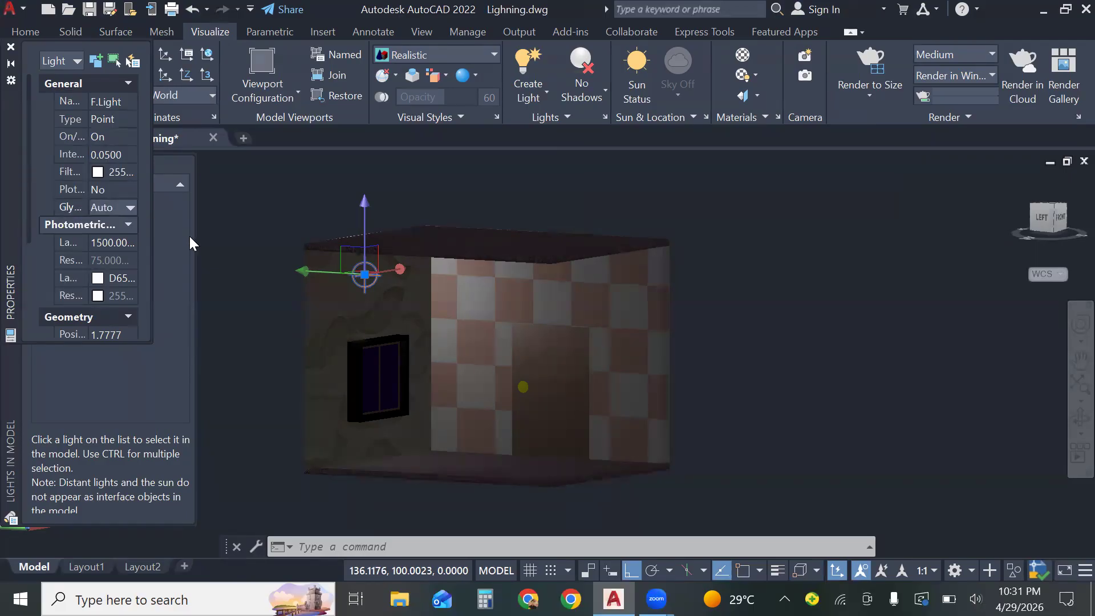
{"action": "key", "text": "Escape"}
{"action": "key", "text": "Escape"}
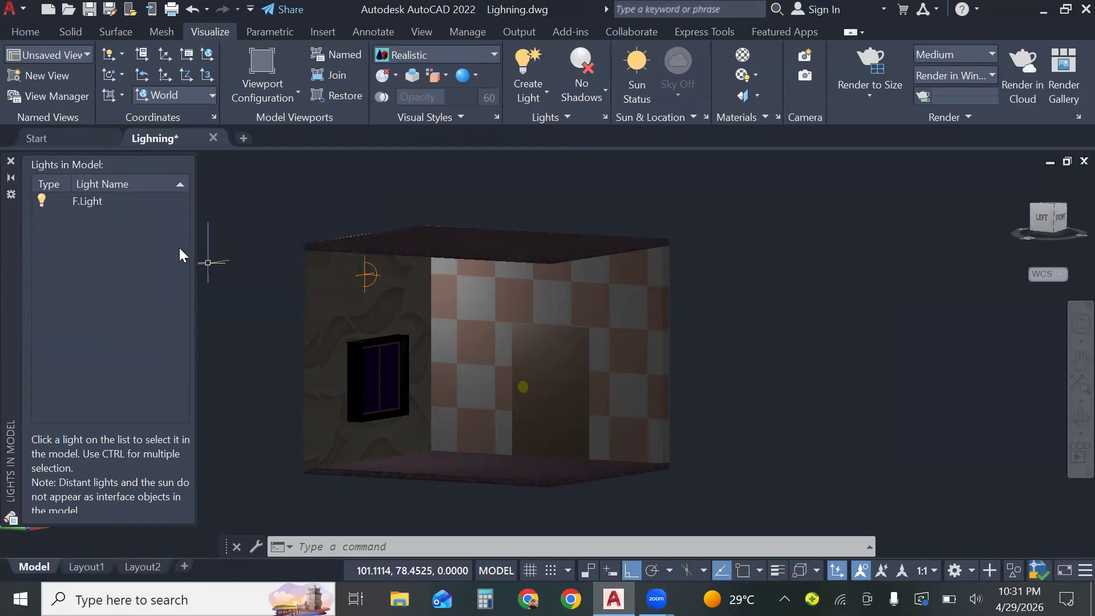
Try the On setting for the F.Light point light's glyph display and return it to Auto
{"action": "left_click", "coordinate": [125, 203]}
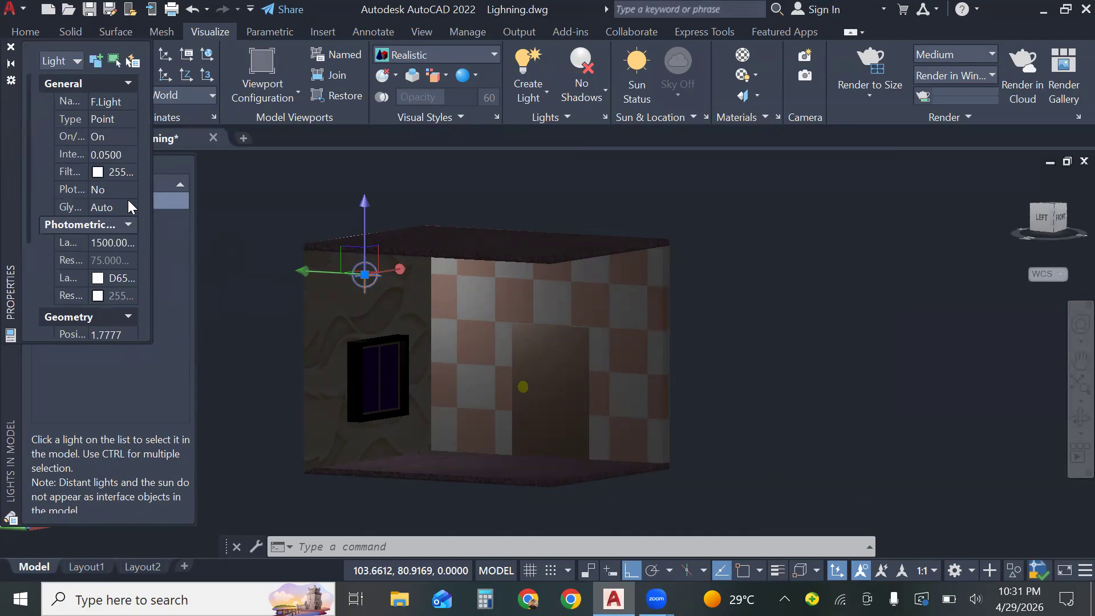
{"action": "left_click", "coordinate": [123, 205]}
{"action": "left_click", "coordinate": [124, 206]}
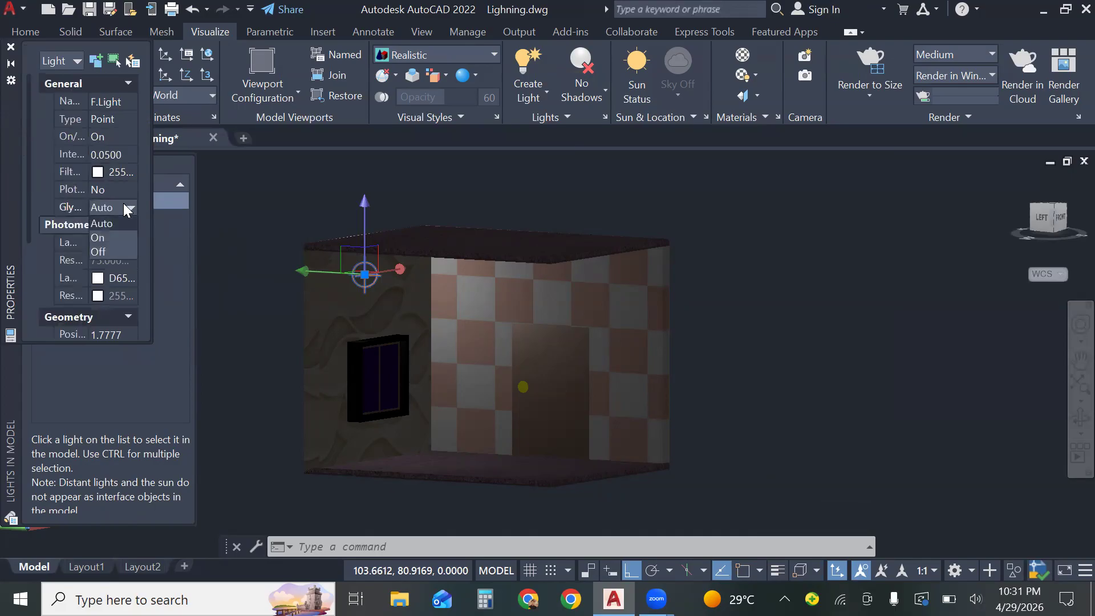
{"action": "left_click", "coordinate": [121, 235]}
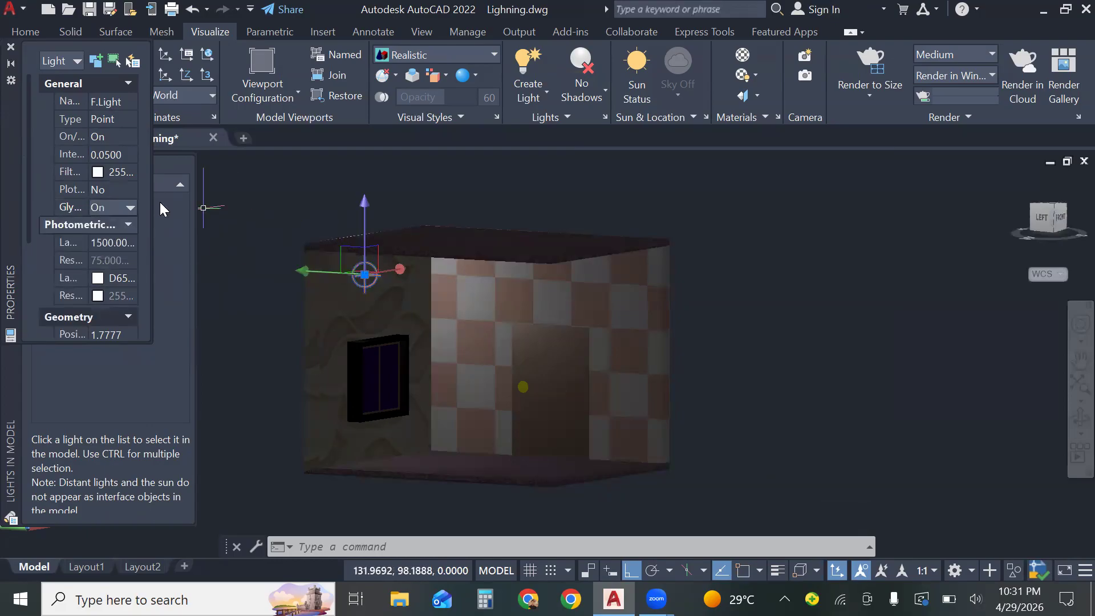
{"action": "left_click", "coordinate": [124, 206]}
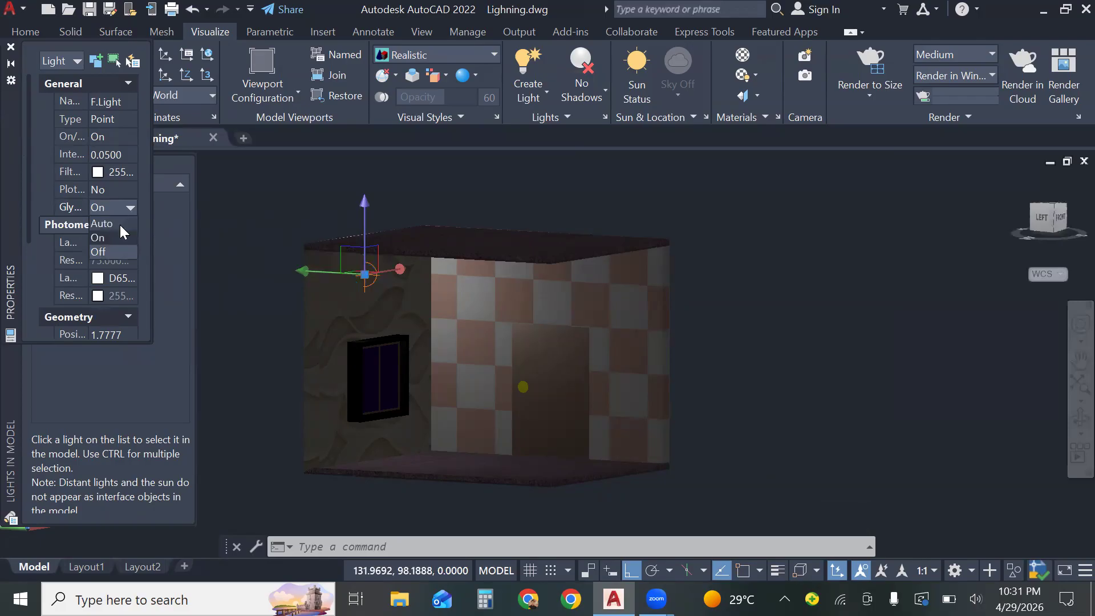
{"action": "left_click", "coordinate": [120, 225]}
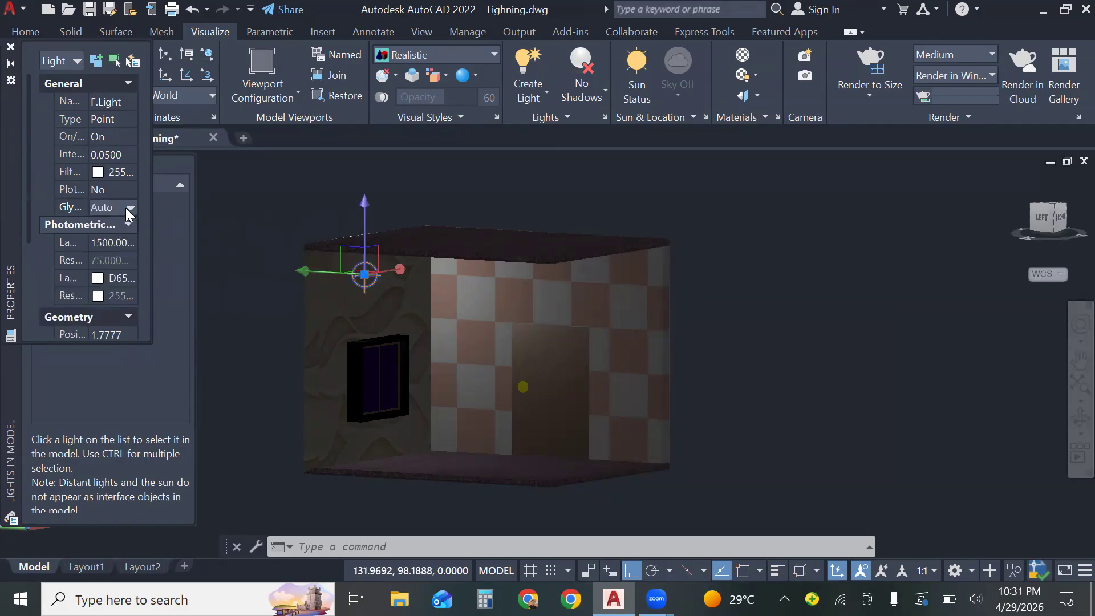
Set the glyph display of the F.Light point light to Off and close its properties and the lights list
{"action": "left_click", "coordinate": [130, 208]}
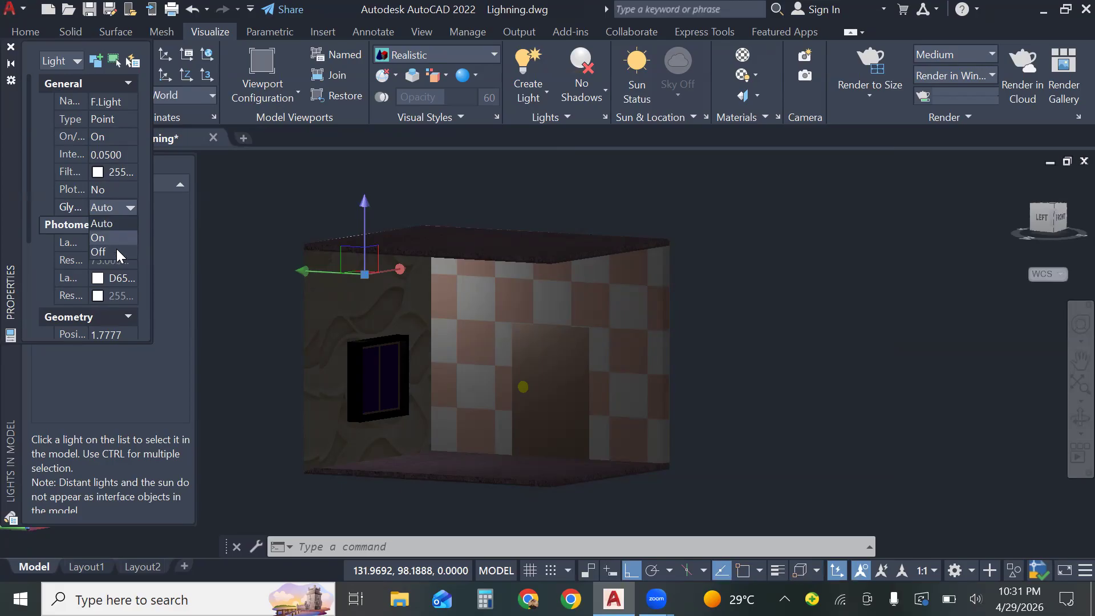
{"action": "left_click", "coordinate": [116, 251]}
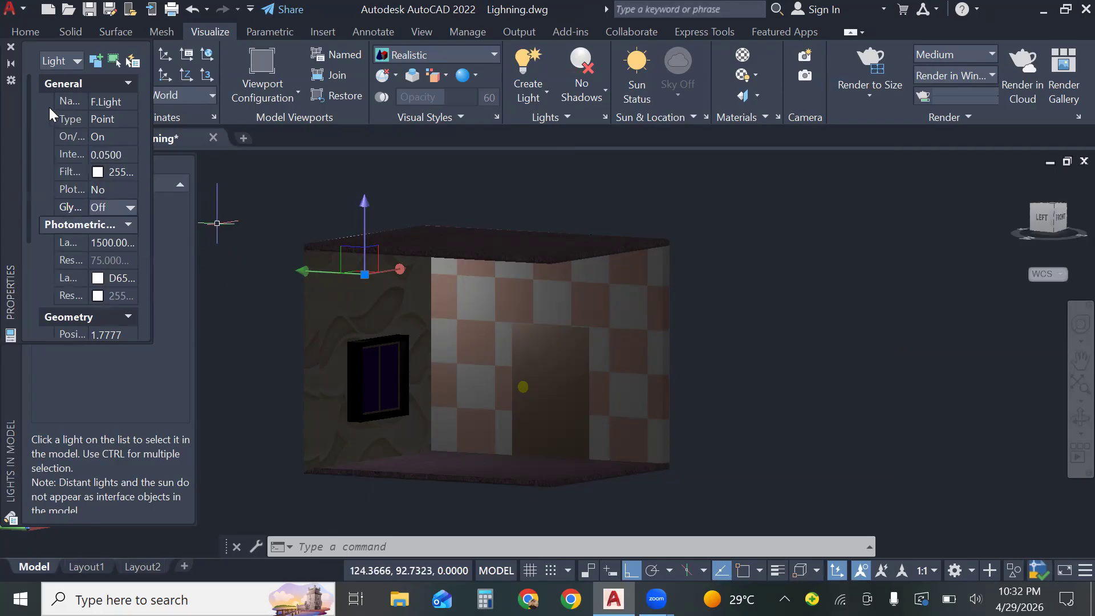
{"action": "left_click", "coordinate": [10, 47]}
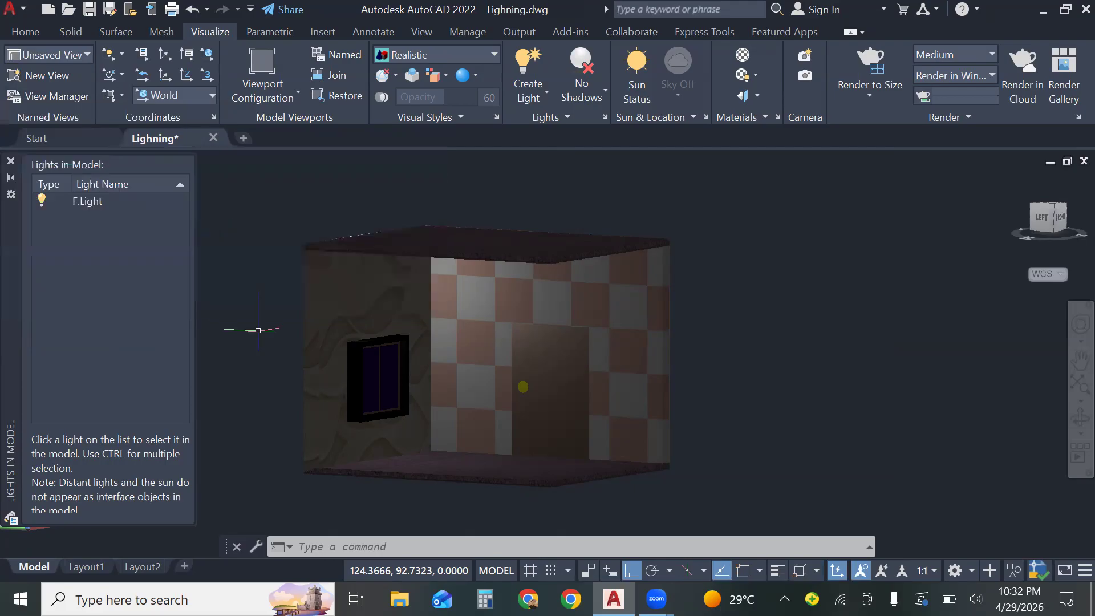
{"action": "left_click", "coordinate": [258, 346]}
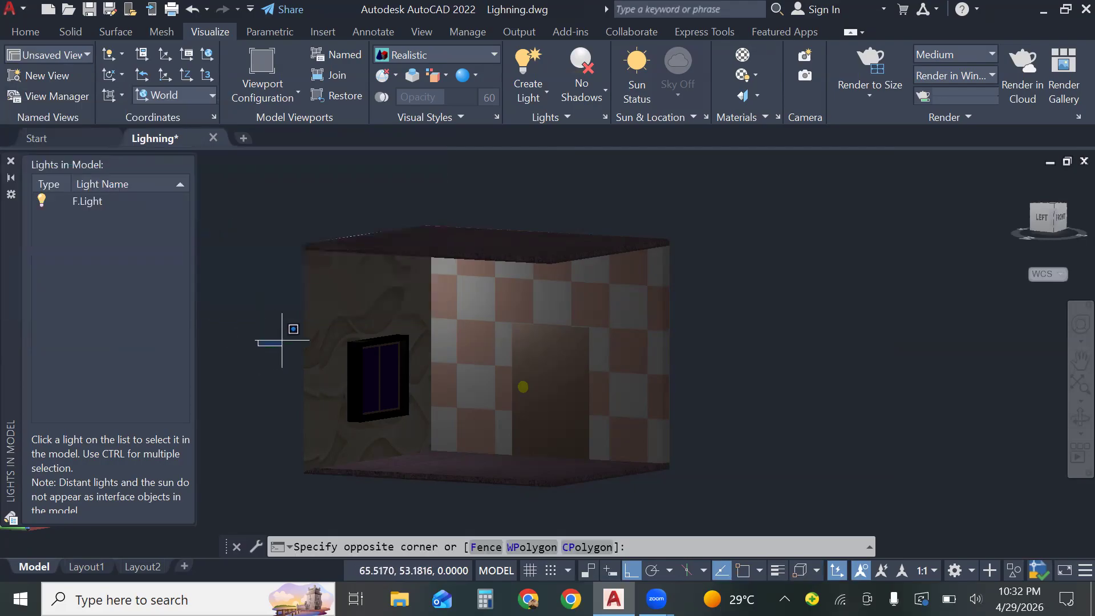
{"action": "left_click", "coordinate": [279, 291]}
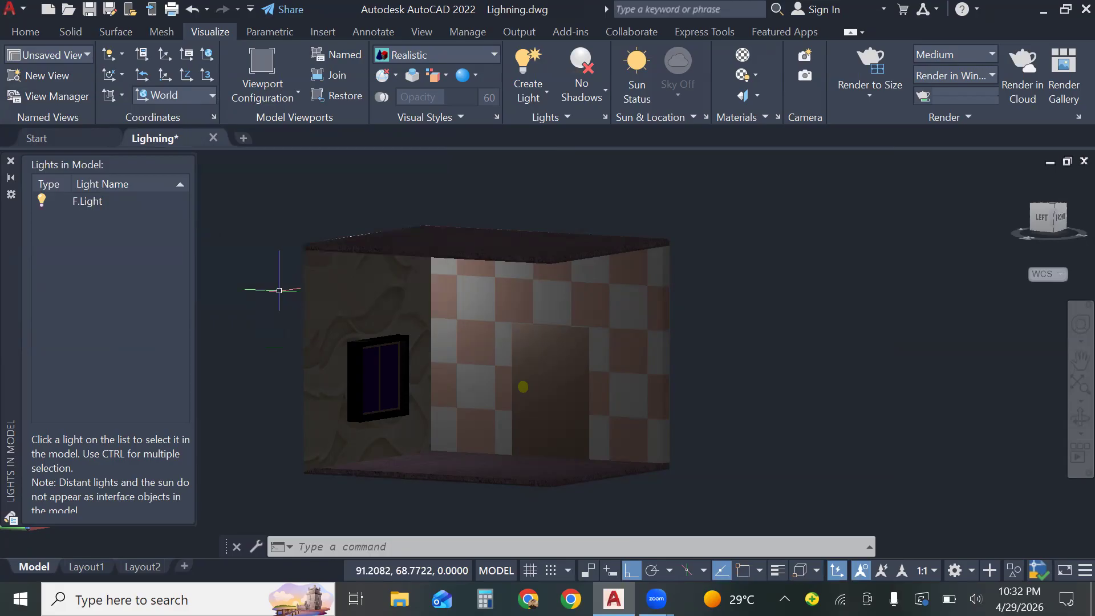
{"action": "left_click", "coordinate": [11, 164]}
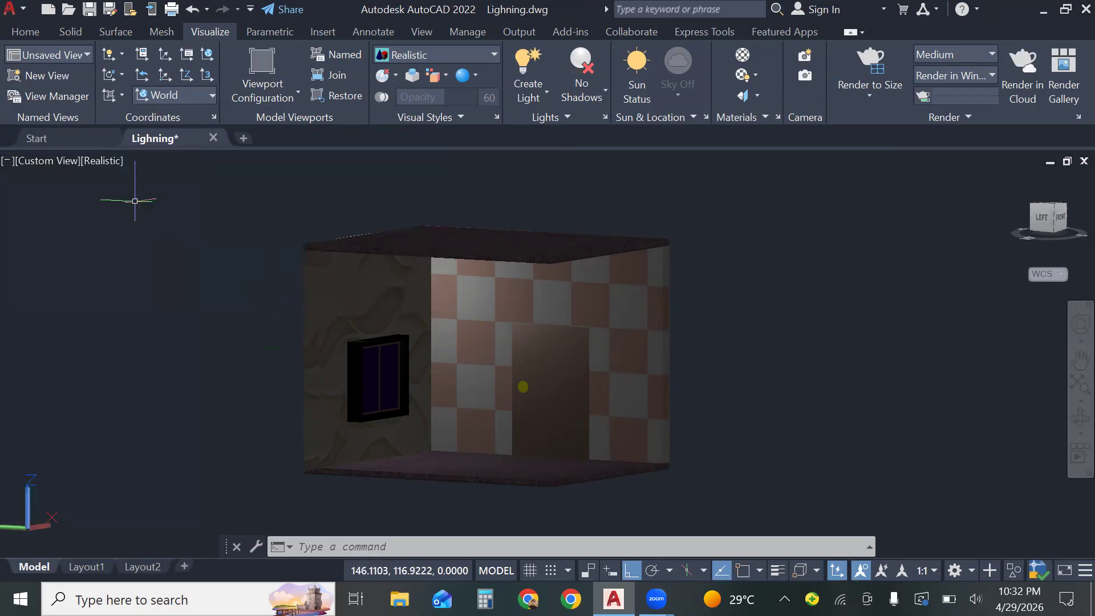
Orbit the room slightly with 3DORBIT to look at the underside of the ceiling
{"action": "type", "text": "3do"}
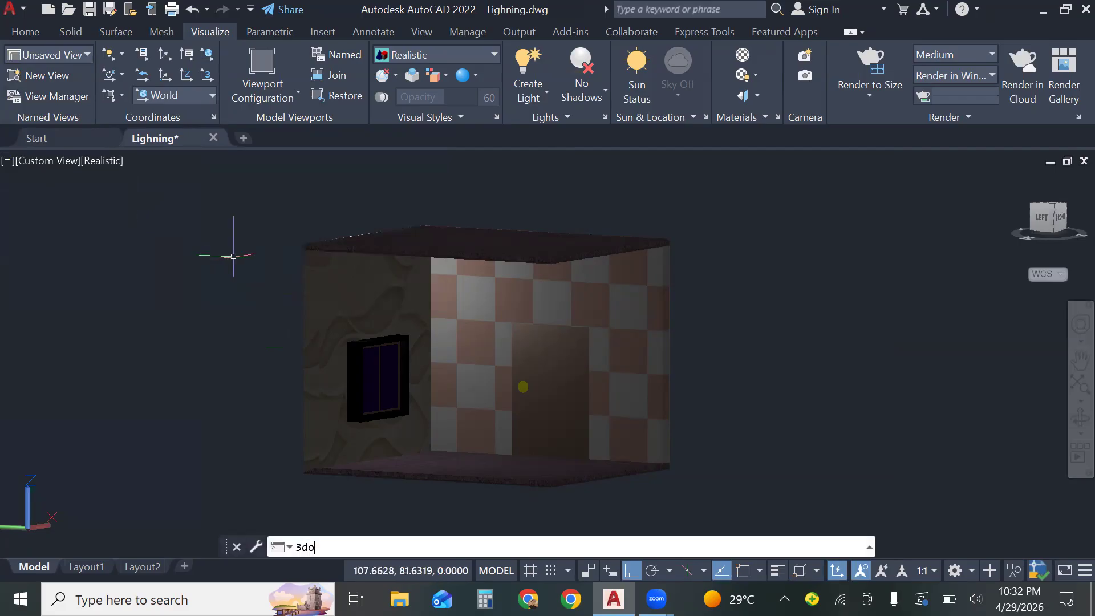
{"action": "key", "text": "Return"}
{"action": "left_click_drag", "start_coordinate": [330, 275], "coordinate": [327, 256]}
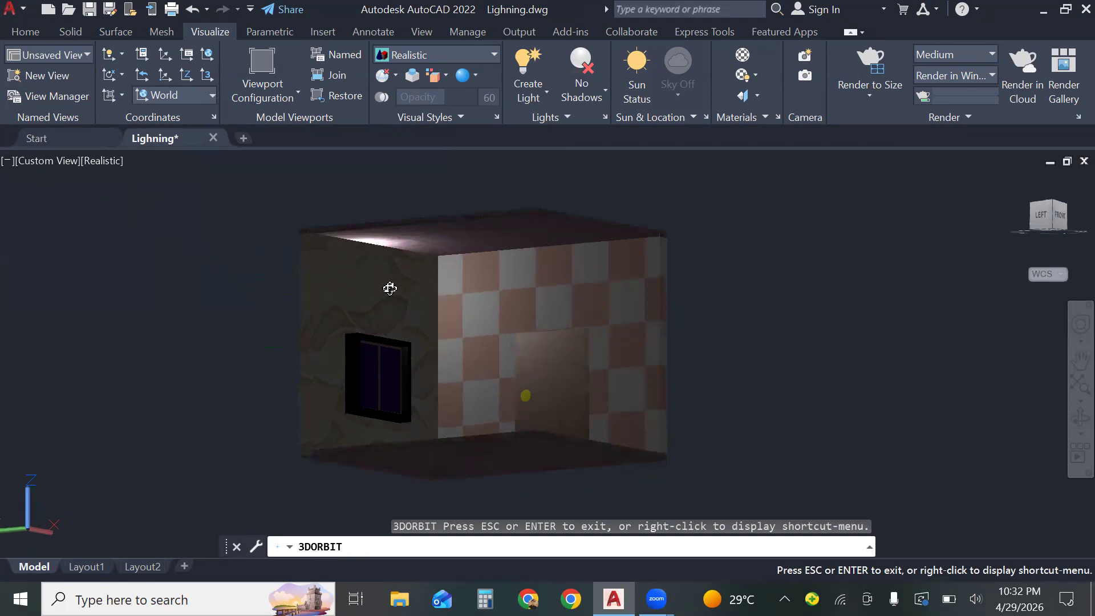
{"action": "key", "text": "Escape"}
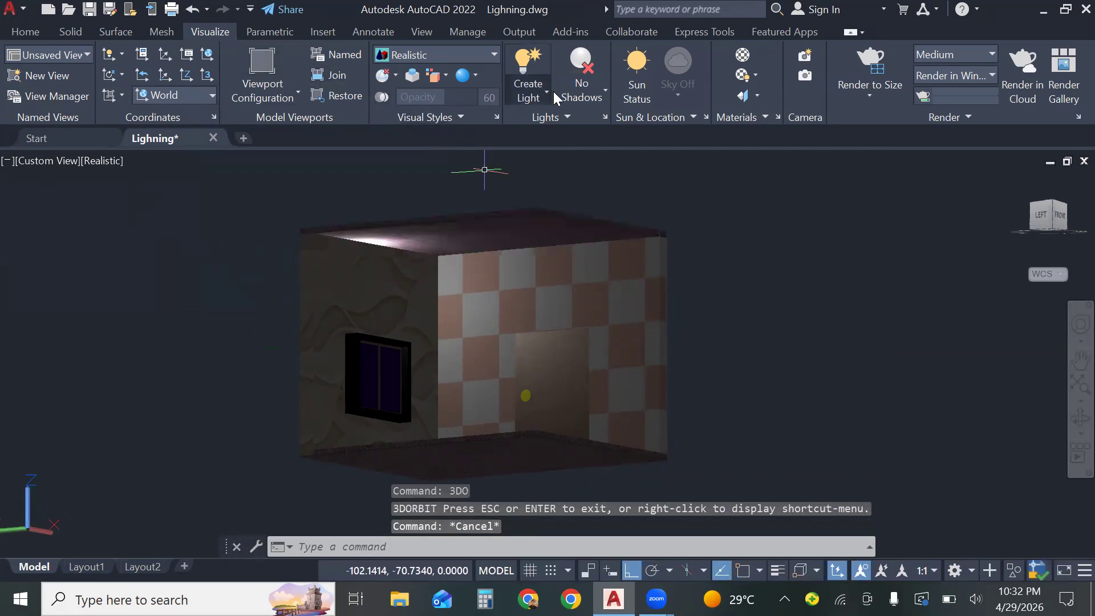
{"action": "left_click", "coordinate": [530, 97]}
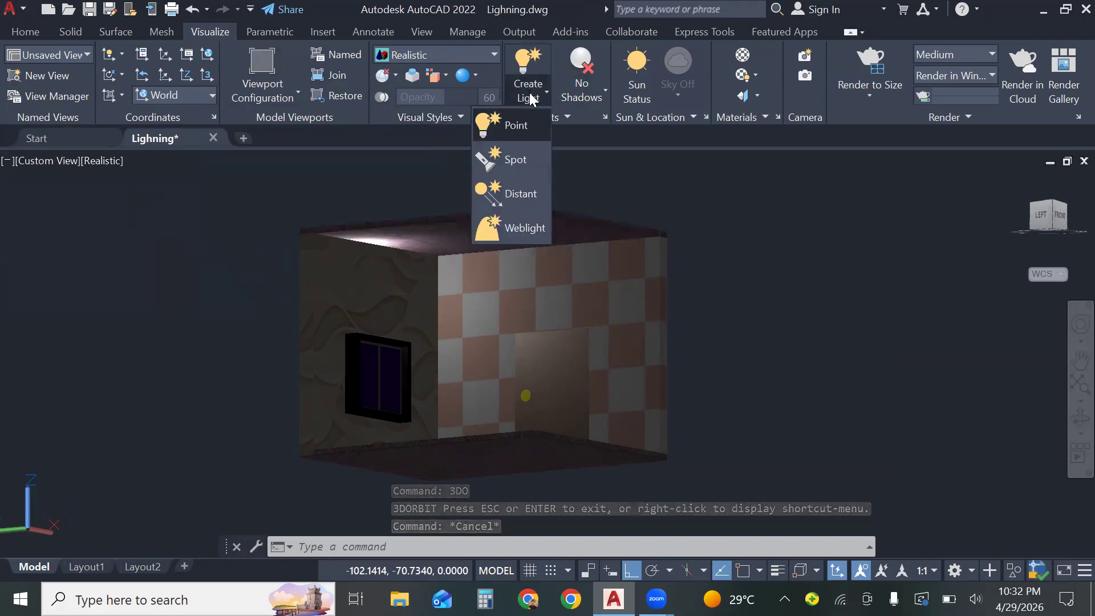
{"action": "left_click", "coordinate": [492, 141]}
{"action": "key", "text": "Escape"}
{"action": "key", "text": "Escape"}
Select the F.Light point light through LIGHTLIST and move it, with Ortho off, inside the room below the middle of the ceiling
{"action": "left_click", "coordinate": [298, 249]}
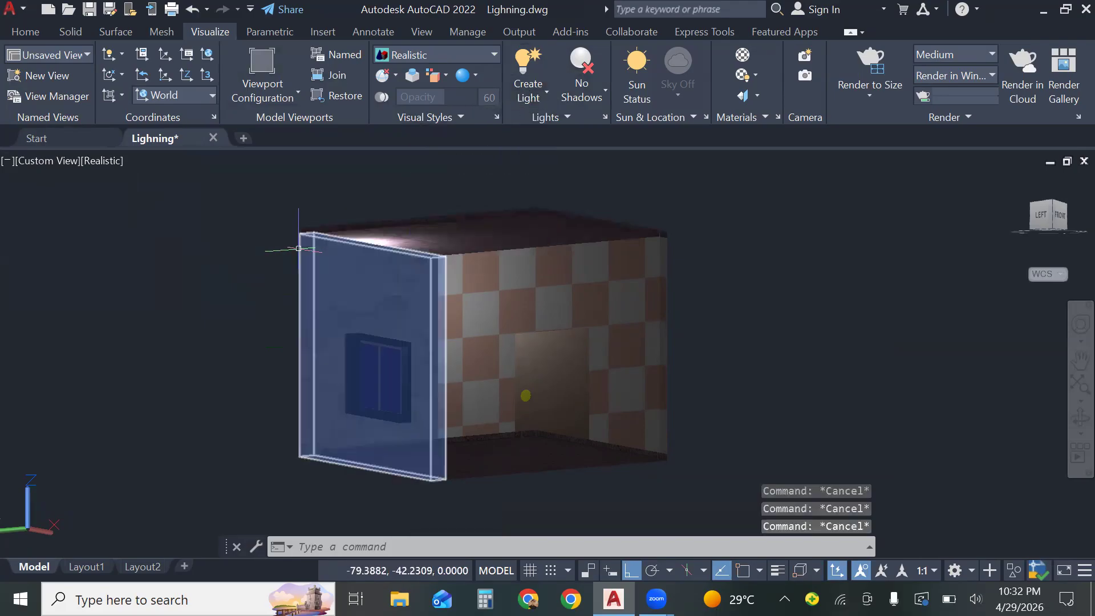
{"action": "type", "text": "ligh"}
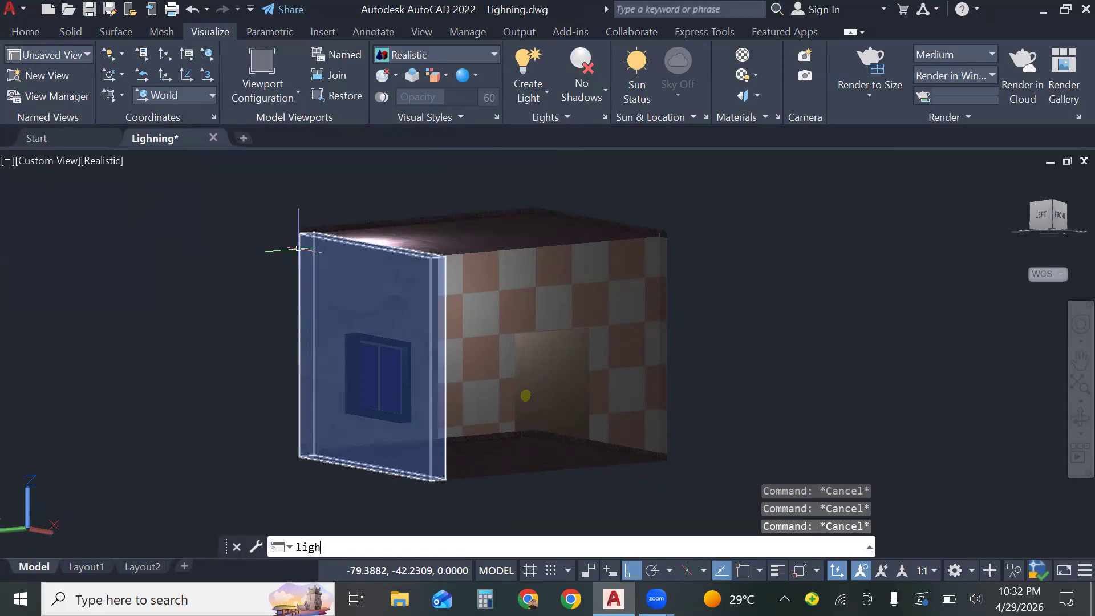
{"action": "type", "text": "tl"}
{"action": "key", "text": "Return"}
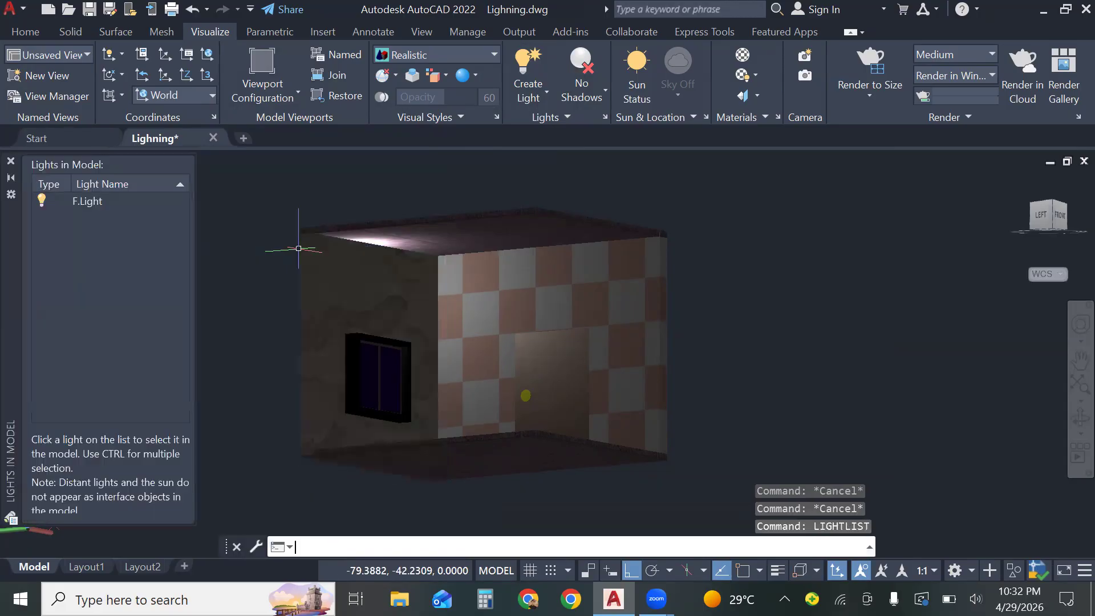
{"action": "double_click", "coordinate": [72, 201]}
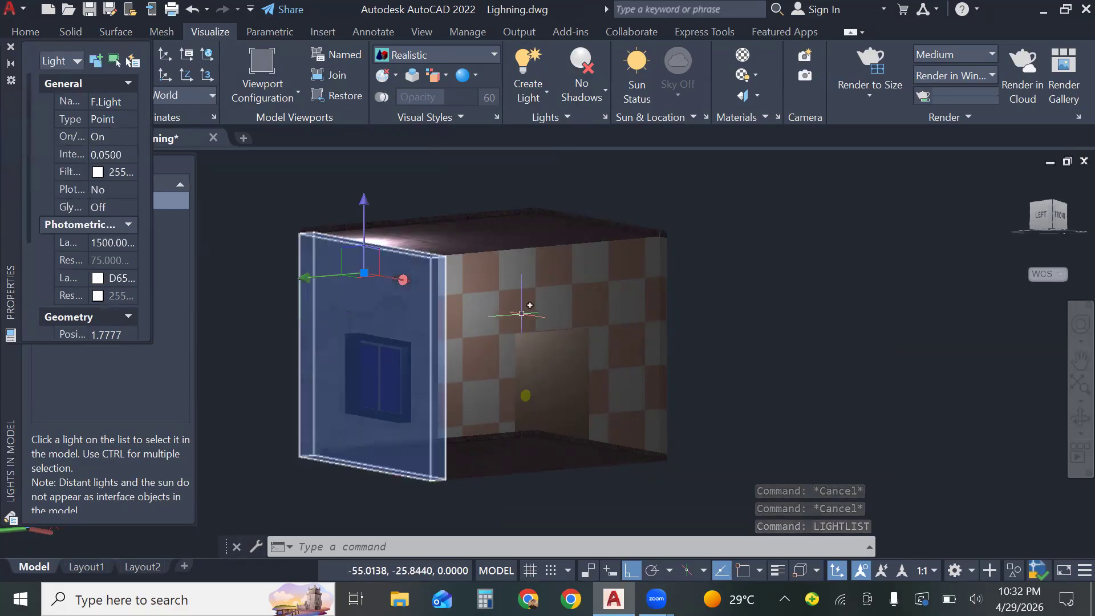
{"action": "type", "text": "m"}
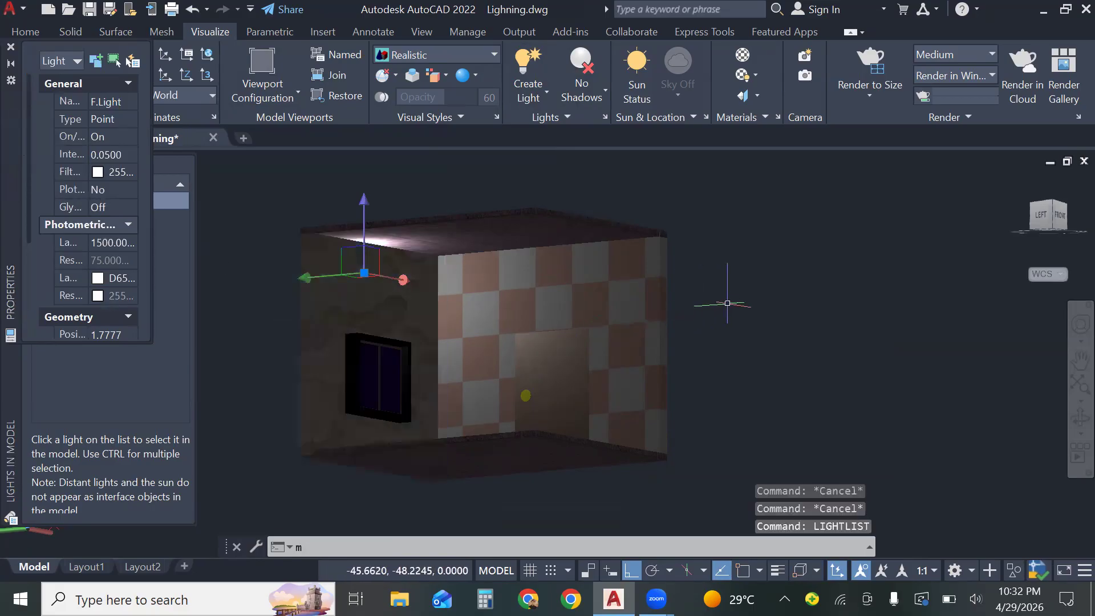
{"action": "key", "text": "Return"}
{"action": "left_click", "coordinate": [720, 304]}
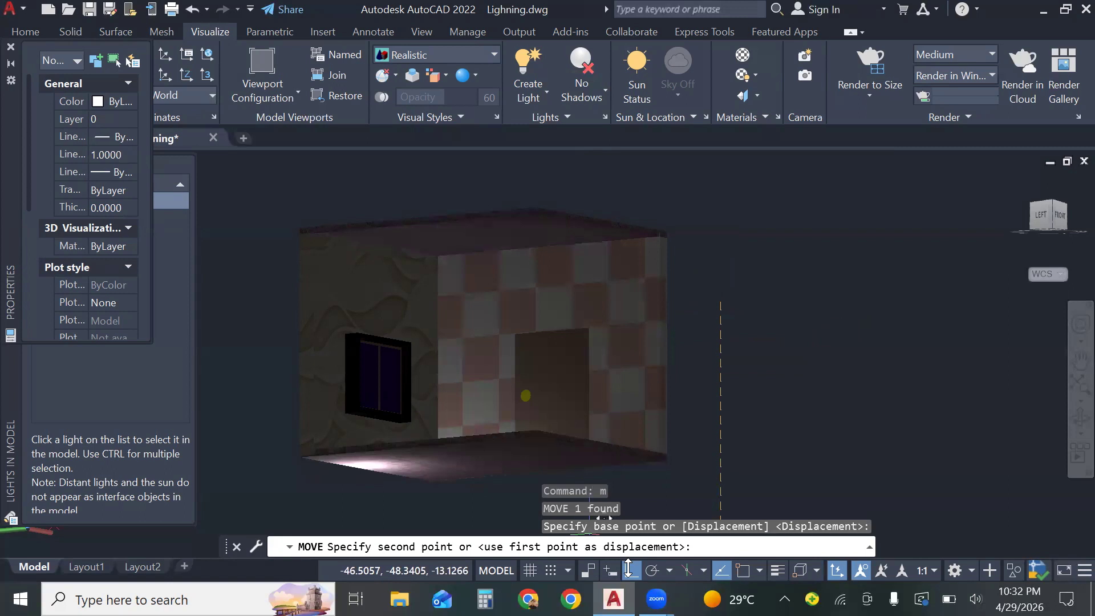
{"action": "left_click", "coordinate": [628, 569]}
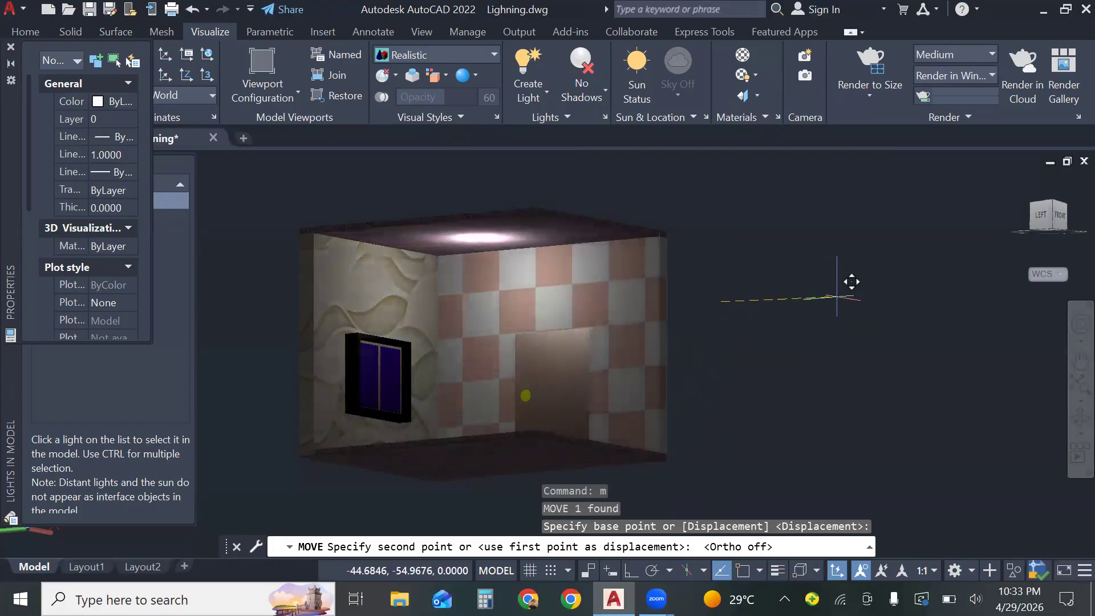
{"action": "left_click", "coordinate": [841, 296]}
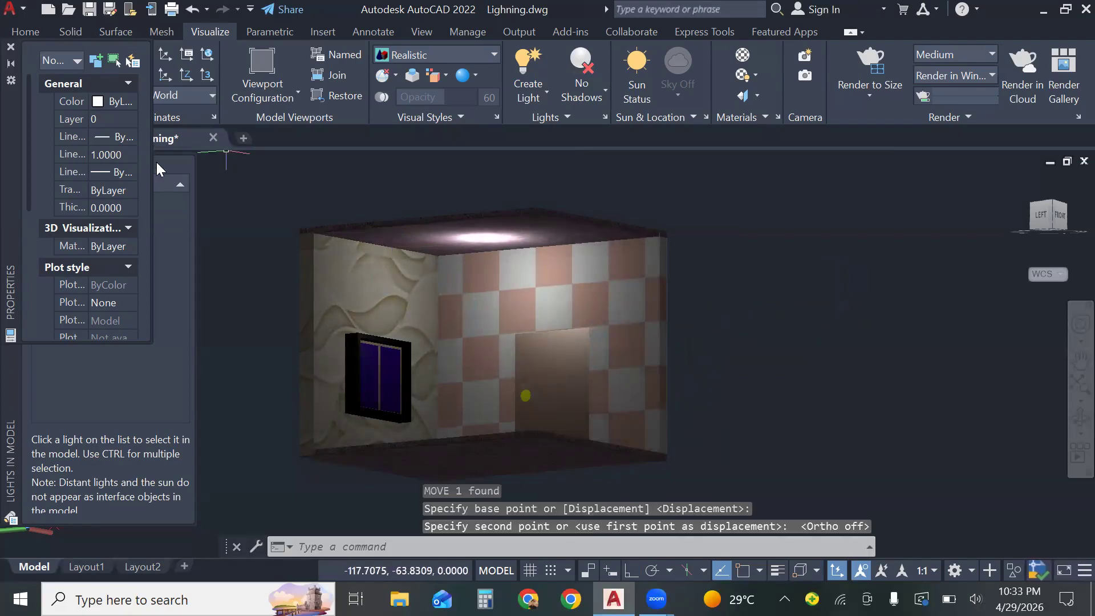
Create a second point light high on the checkered wall, above and to the right of the door, with default options
{"action": "type", "text": "3d"}
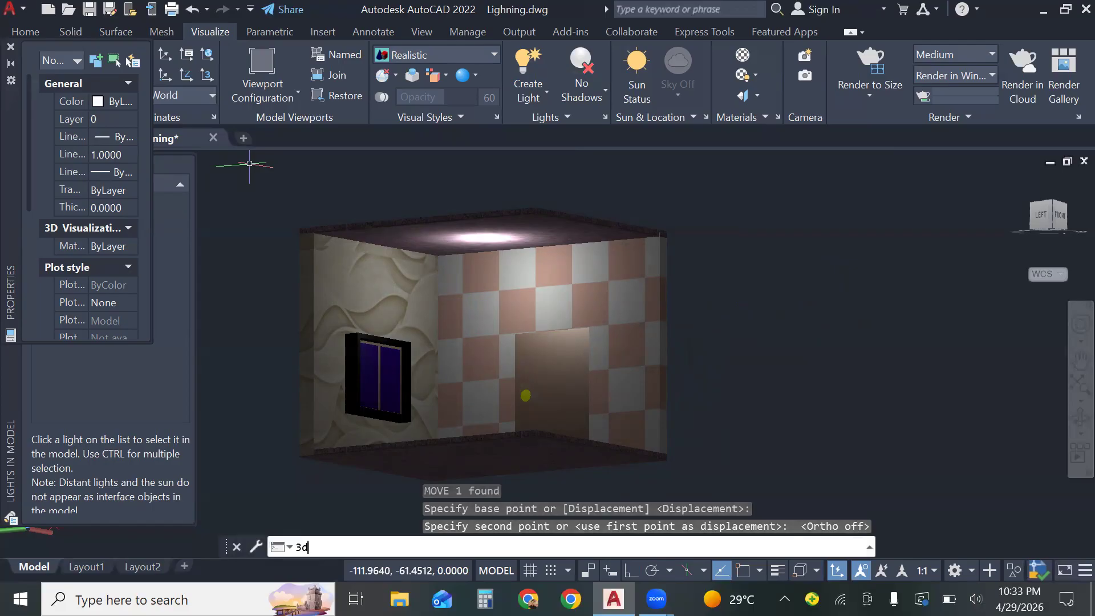
{"action": "type", "text": "o"}
{"action": "key", "text": "Return"}
{"action": "mouse_move", "coordinate": [317, 190]}
{"action": "left_mouse_down"}
{"action": "mouse_move", "coordinate": [332, 215]}
{"action": "mouse_move", "coordinate": [307, 208]}
{"action": "left_mouse_up"}
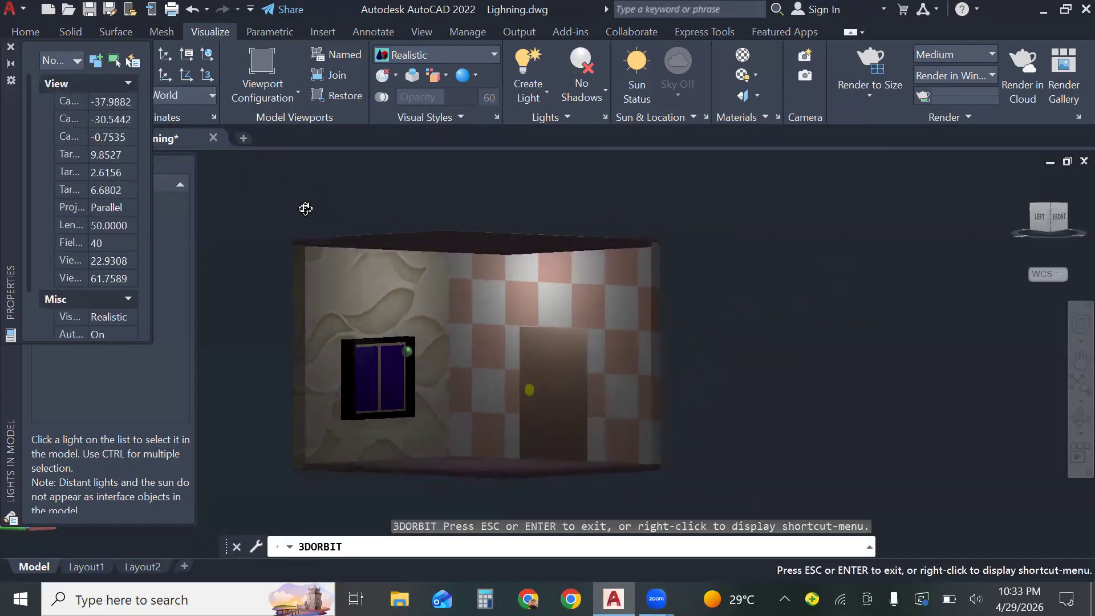
{"action": "key", "text": "Escape"}
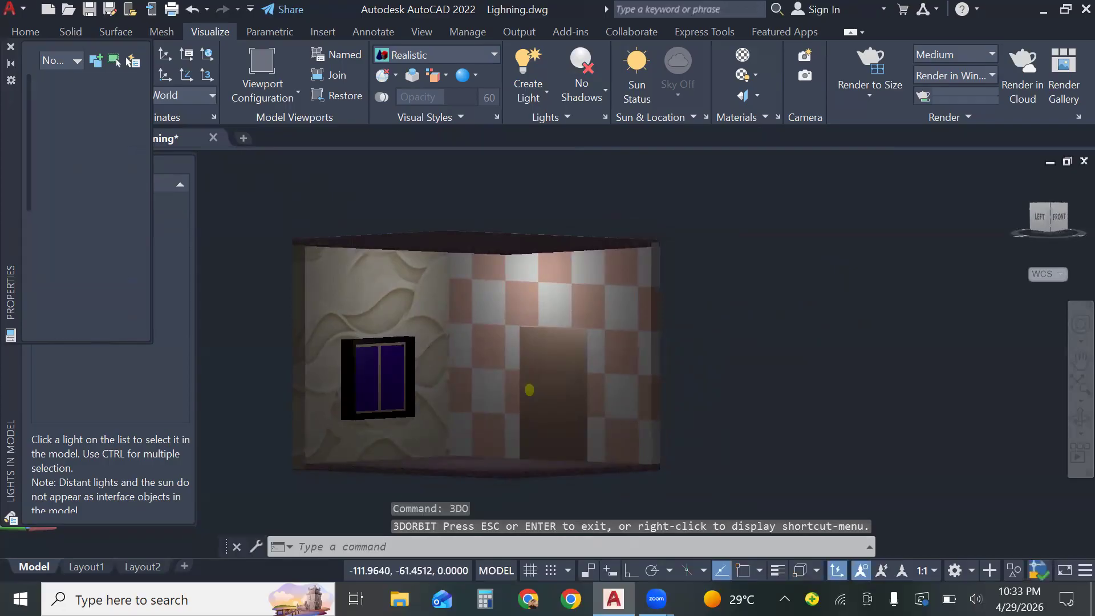
{"action": "left_click", "coordinate": [10, 47]}
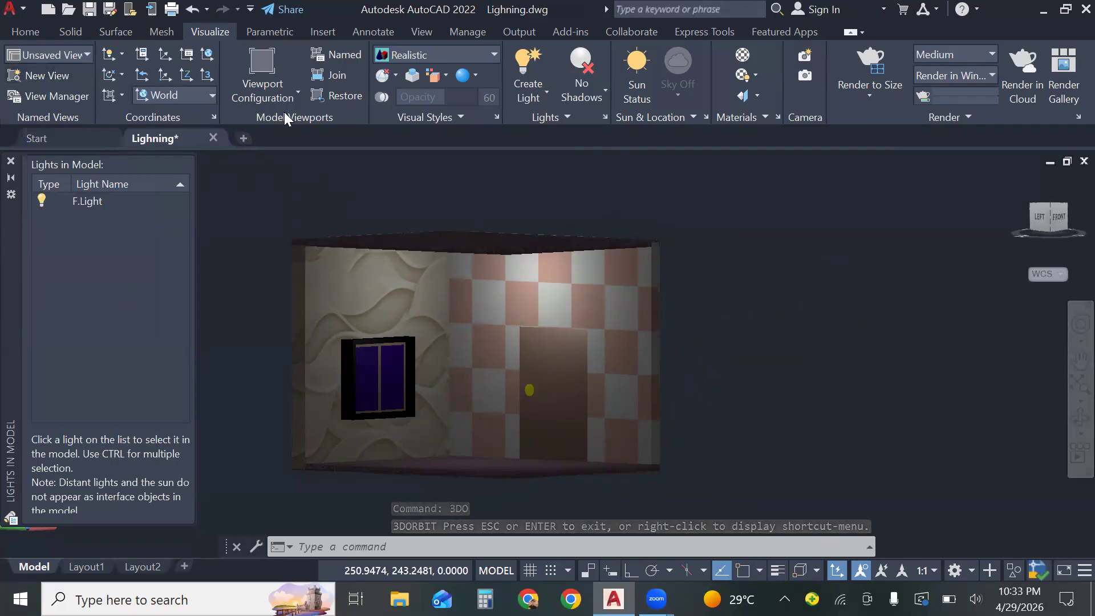
{"action": "left_click", "coordinate": [535, 91]}
{"action": "left_click", "coordinate": [513, 124]}
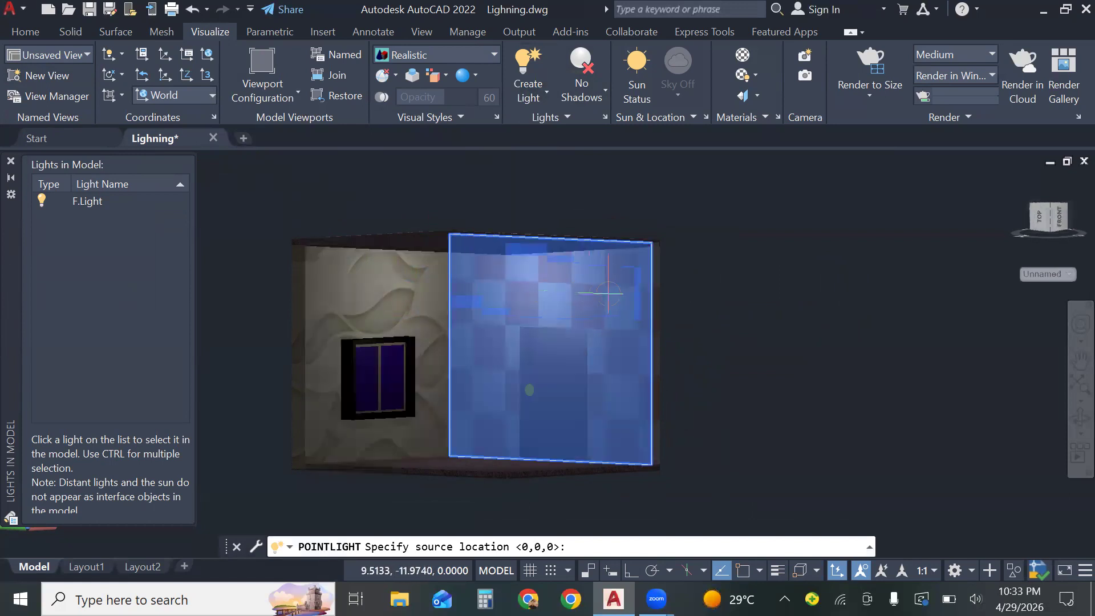
{"action": "left_click", "coordinate": [622, 295]}
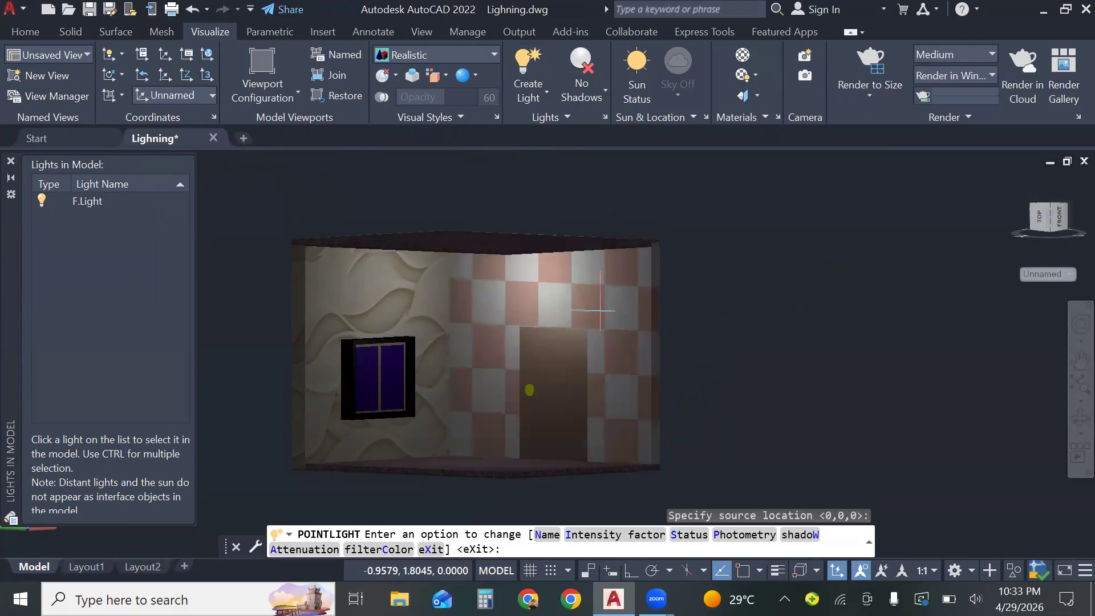
{"action": "left_click", "coordinate": [431, 548]}
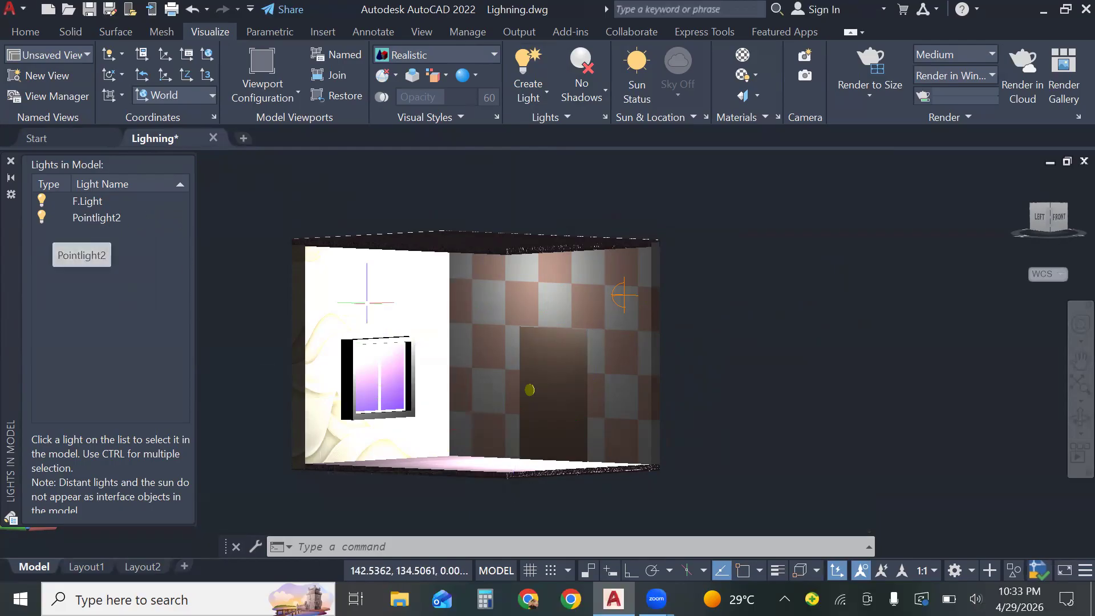
Set the filter color of Pointlight2 to DIC 1 from the DIC COLOR GUIDE(R) color book
{"action": "double_click", "coordinate": [141, 219]}
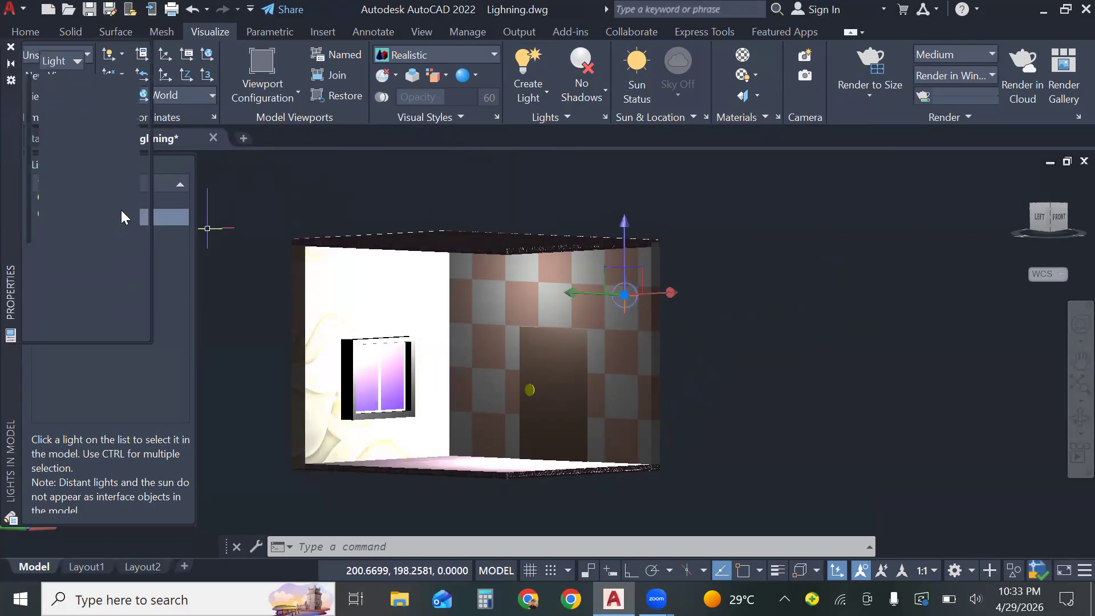
{"action": "left_click", "coordinate": [104, 172]}
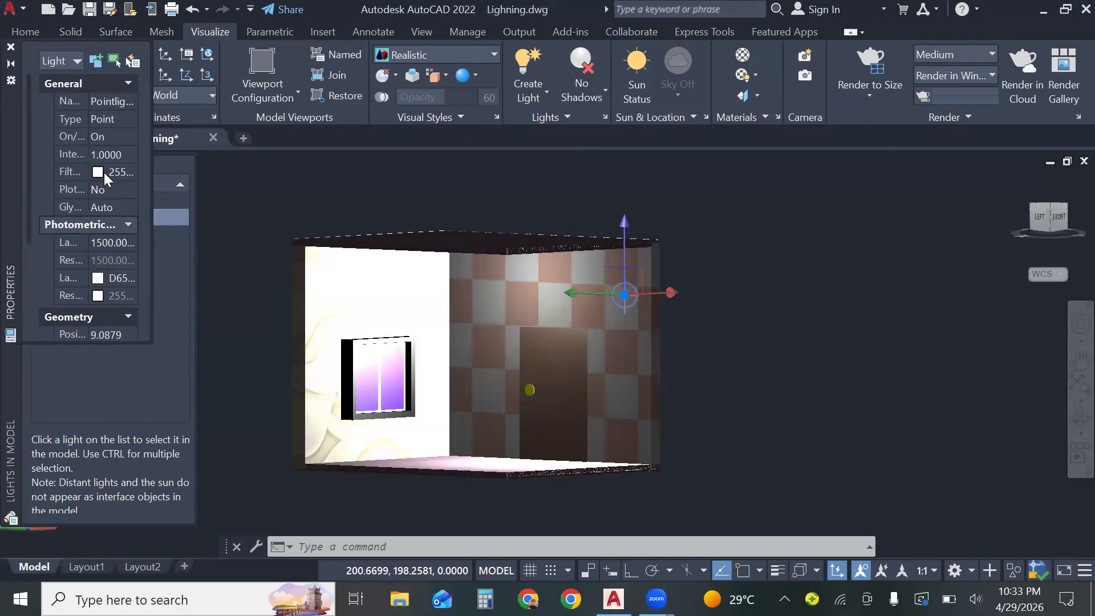
{"action": "left_click", "coordinate": [104, 172]}
{"action": "left_click", "coordinate": [114, 302]}
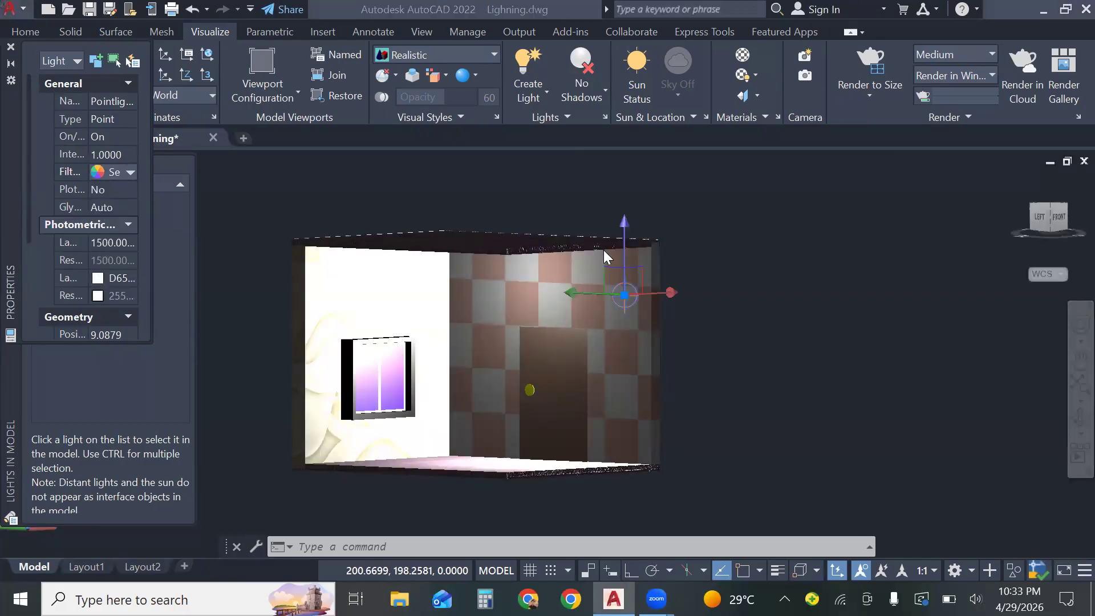
{"action": "left_click", "coordinate": [785, 191]}
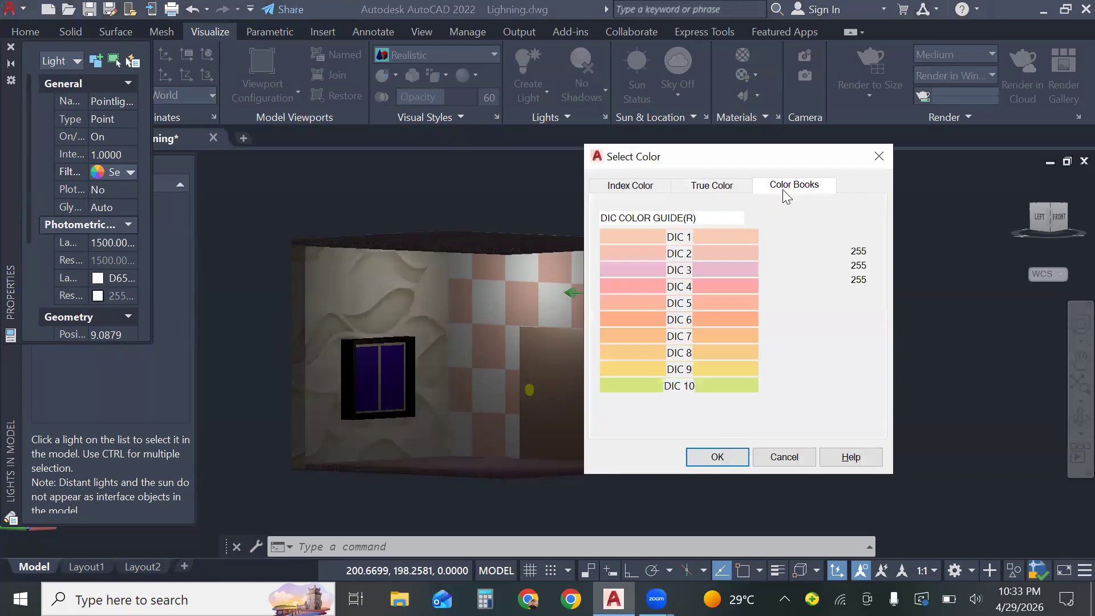
{"action": "left_click", "coordinate": [722, 238]}
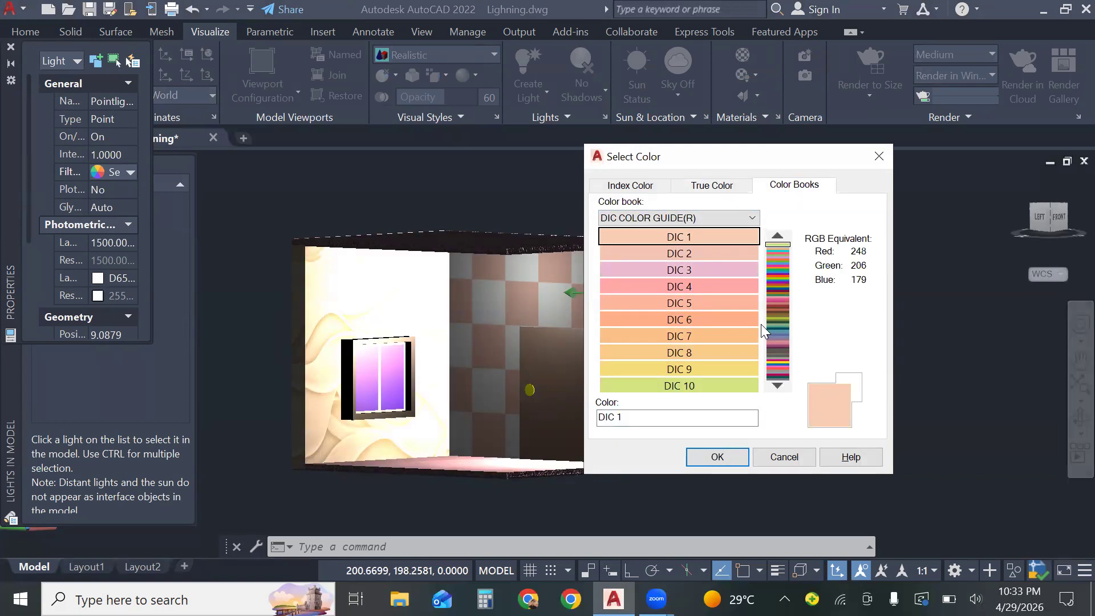
{"action": "left_click", "coordinate": [717, 457]}
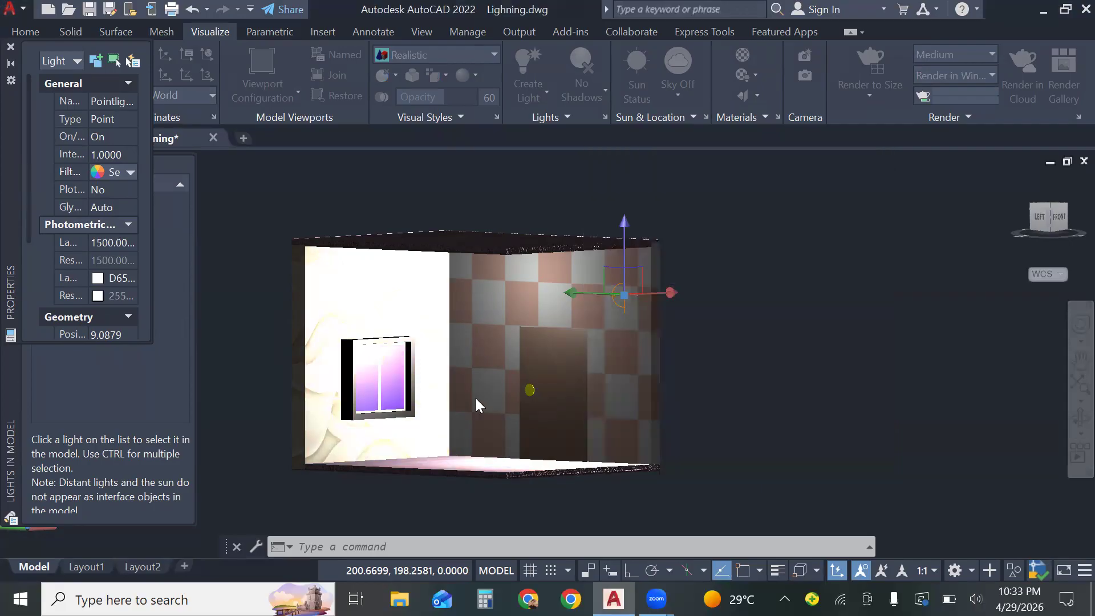
Try an intensity factor of 0.05 for Pointlight2, and settle on 0.1
{"action": "left_click", "coordinate": [119, 149]}
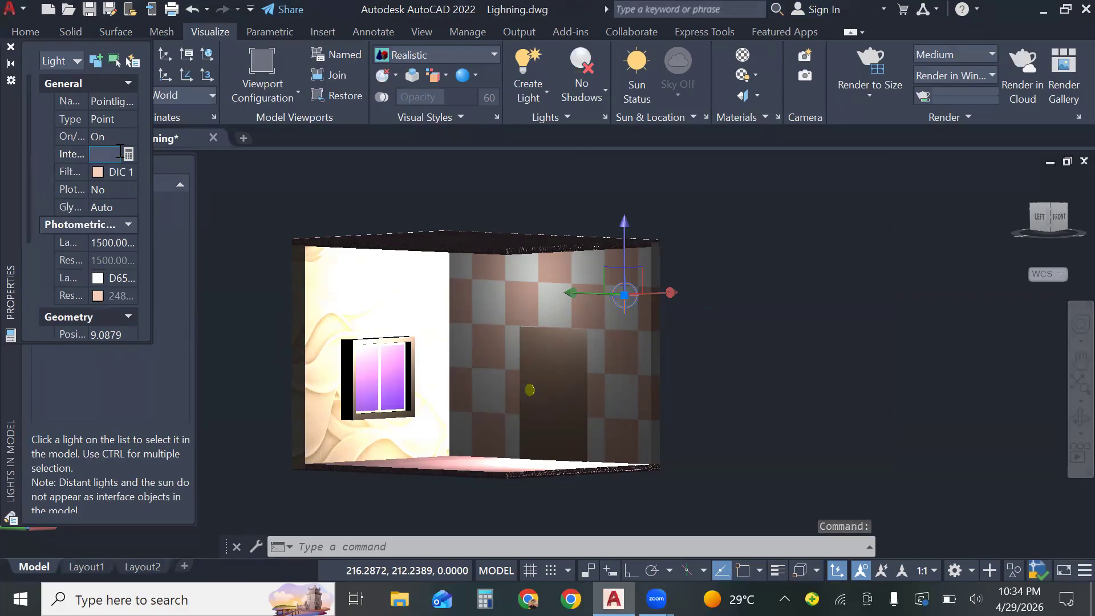
{"action": "key", "text": "Return"}
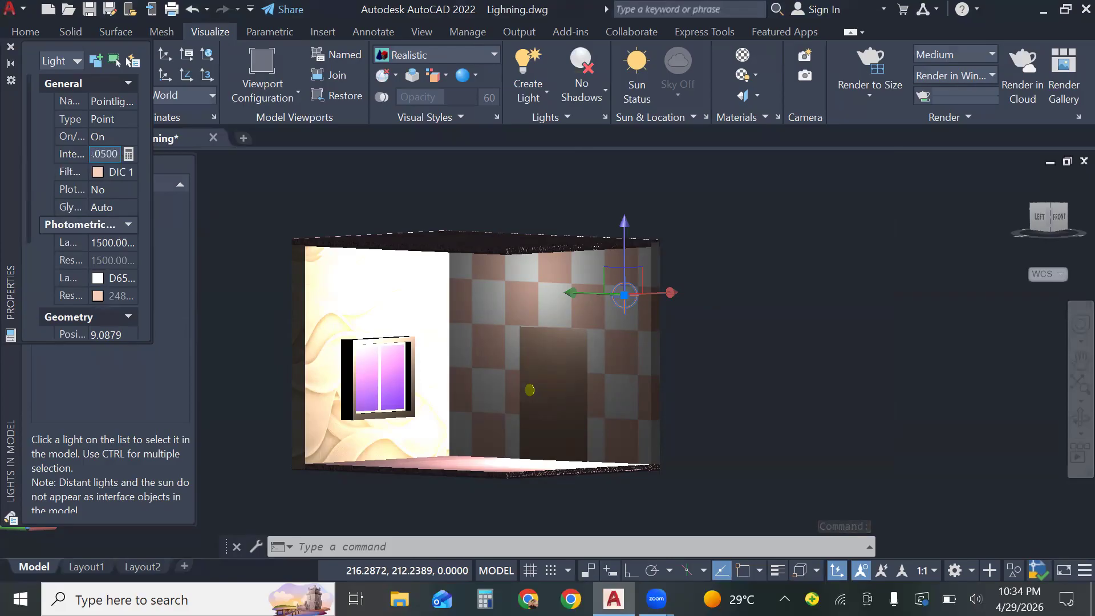
{"action": "left_click", "coordinate": [114, 154]}
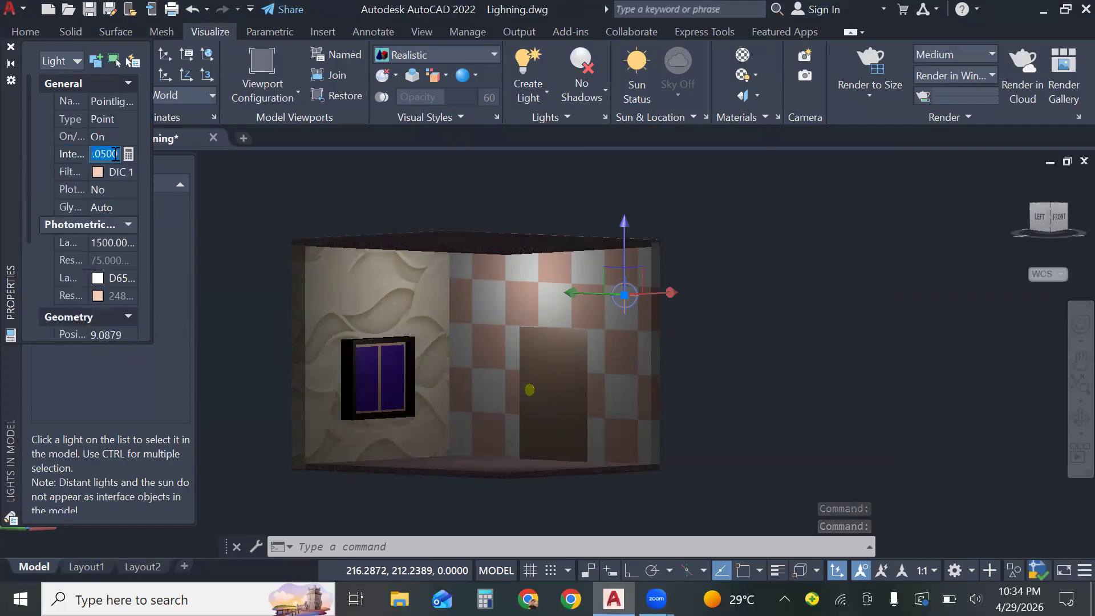
{"action": "type", "text": "000"}
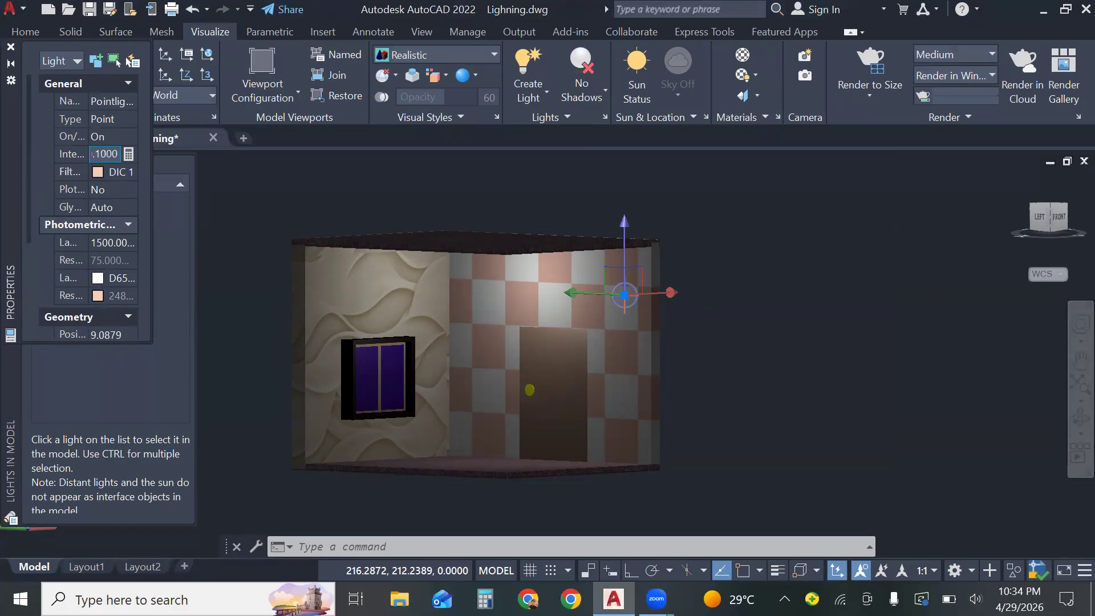
{"action": "key", "text": "Return"}
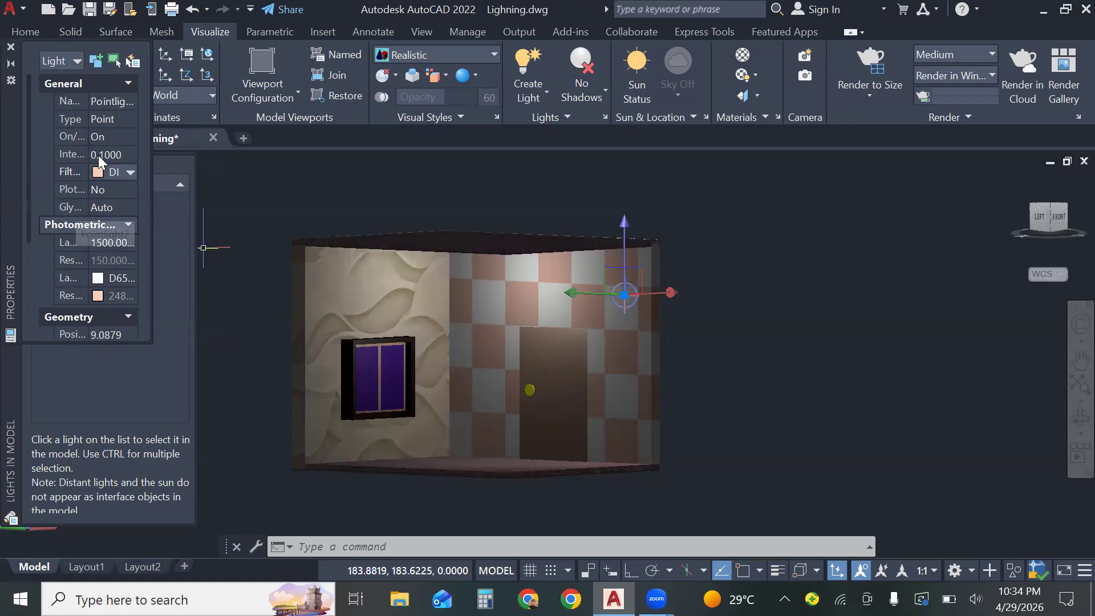
Set the glyph display of Pointlight2 to Off, close its properties and deselect it
{"action": "left_click", "coordinate": [119, 207]}
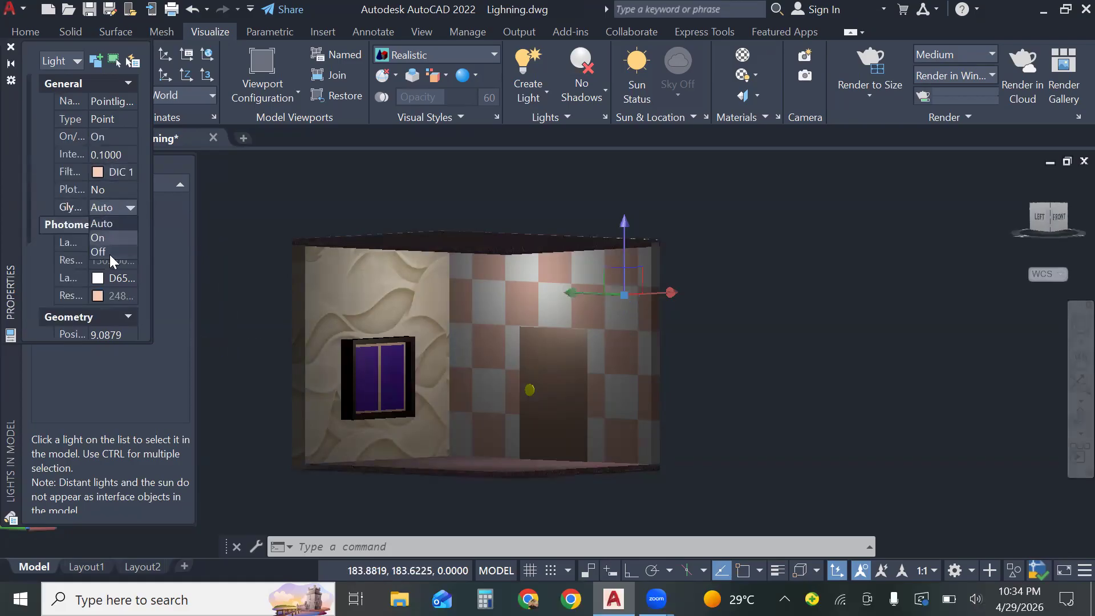
{"action": "left_click", "coordinate": [109, 254]}
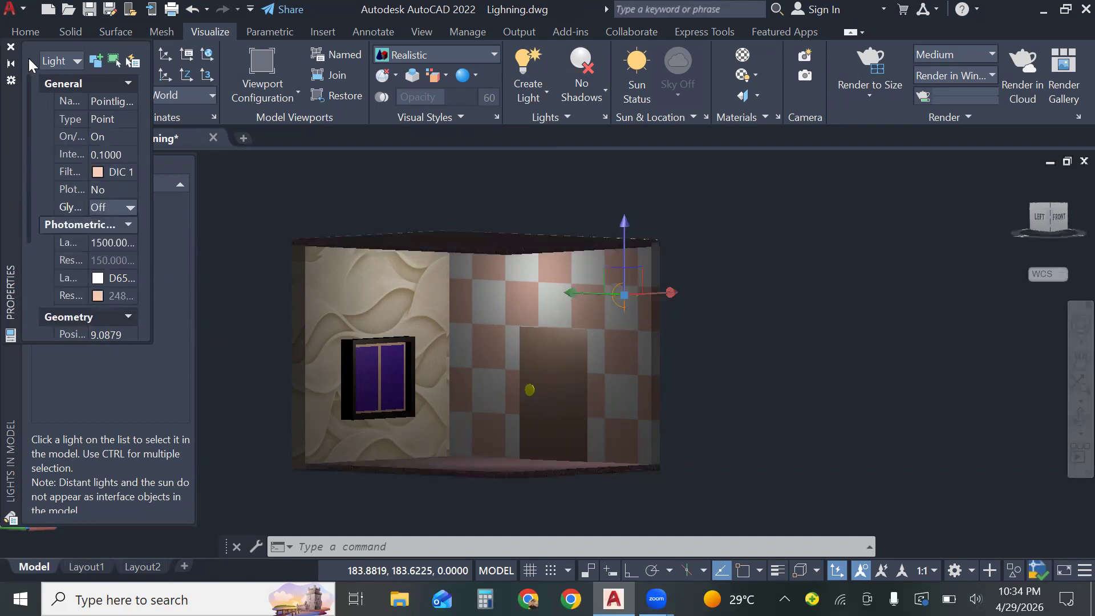
{"action": "left_click", "coordinate": [10, 48]}
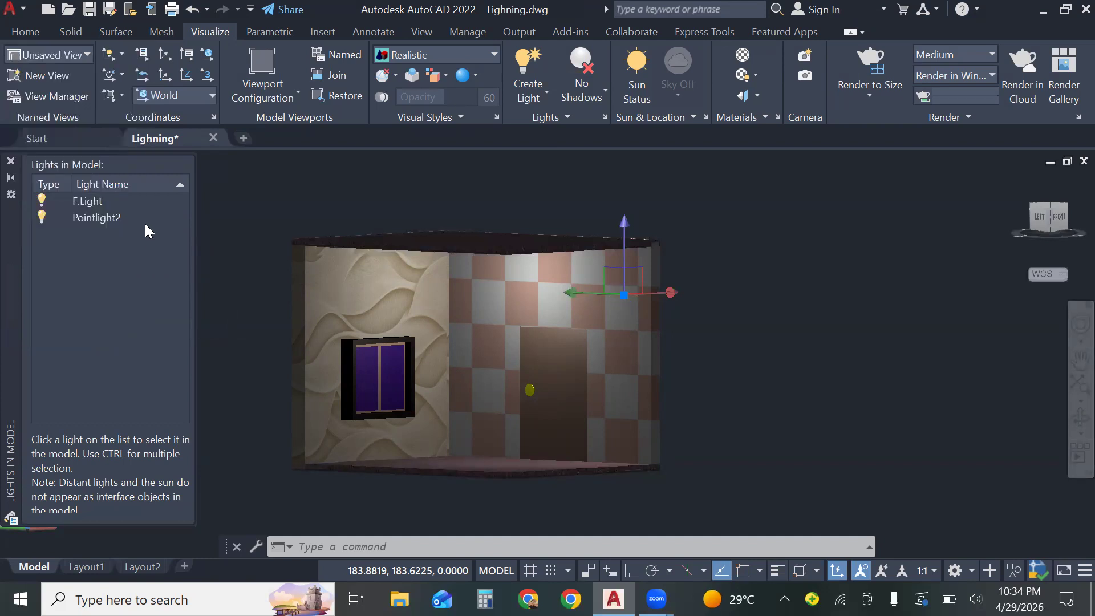
{"action": "key", "text": "Escape"}
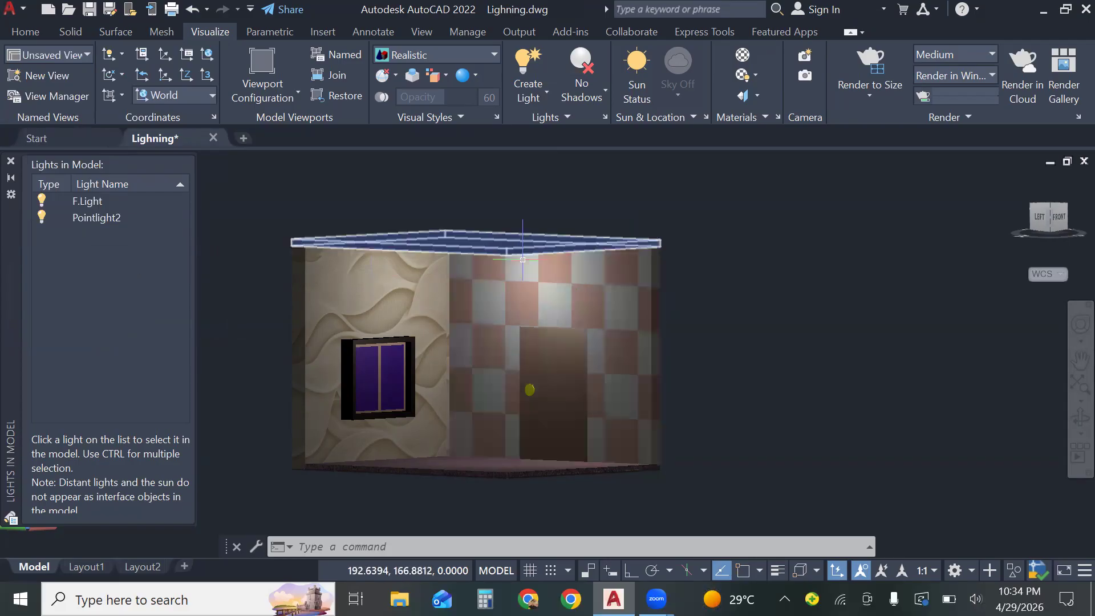
Rename Pointlight2 as S.Light in its properties and close them
{"action": "double_click", "coordinate": [126, 217]}
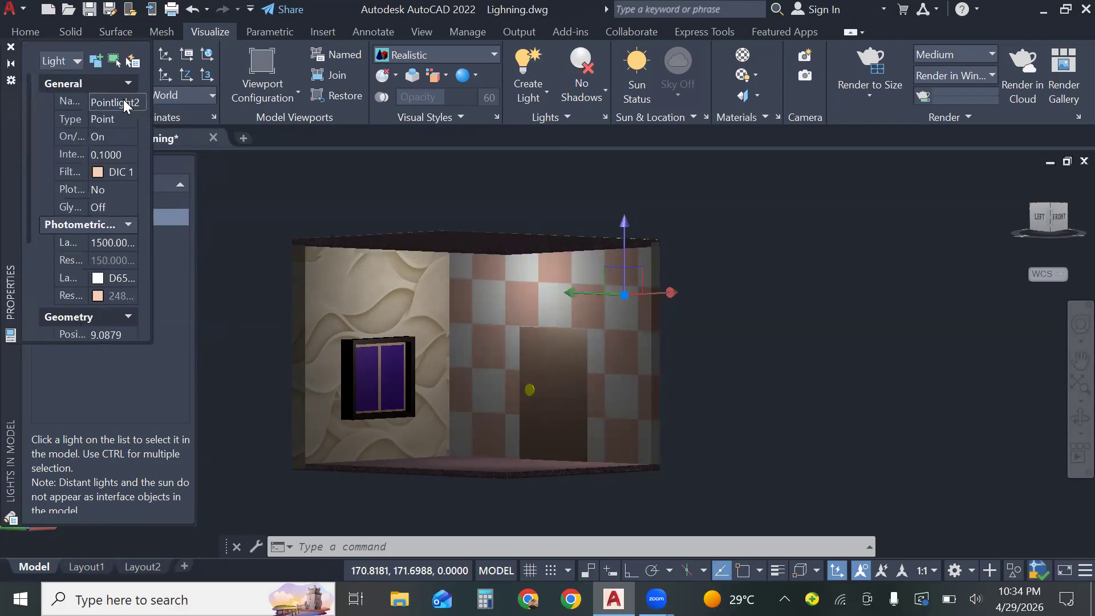
{"action": "left_click", "coordinate": [126, 102]}
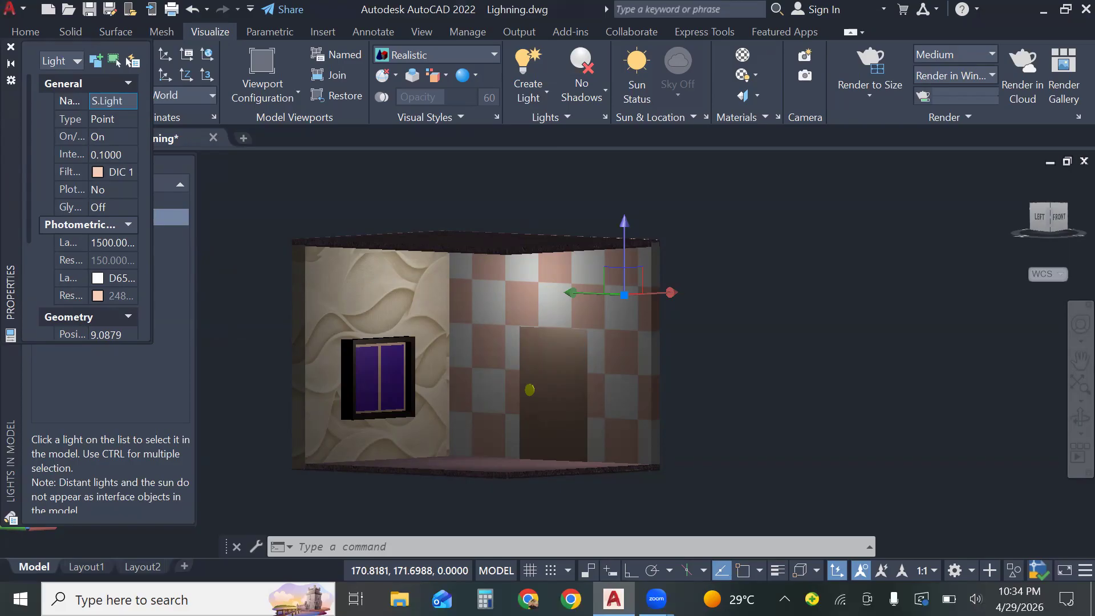
{"action": "left_click", "coordinate": [108, 121]}
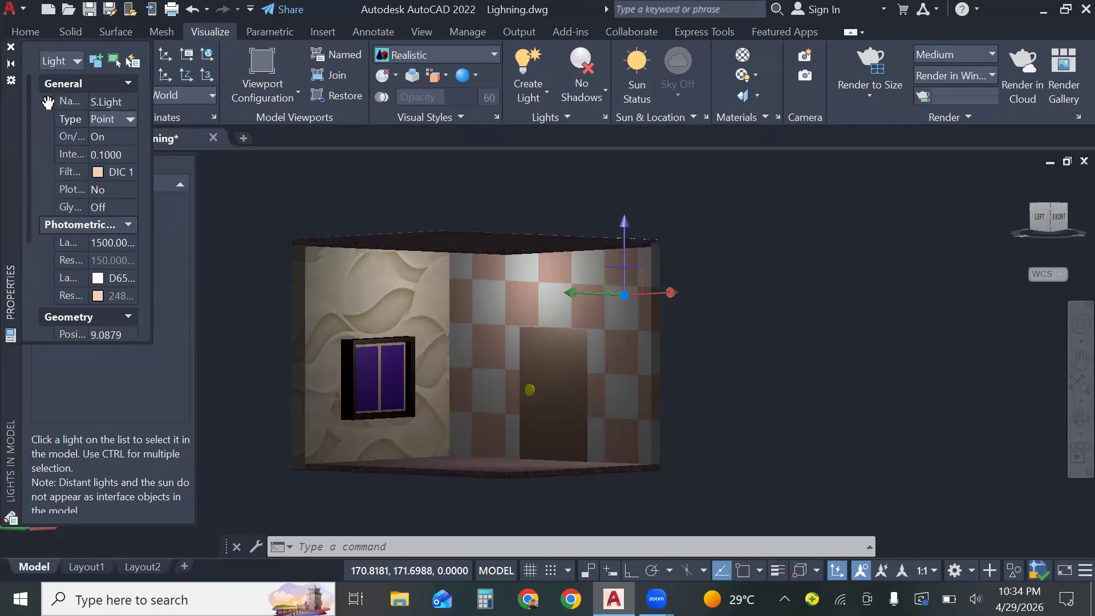
{"action": "left_click", "coordinate": [11, 48]}
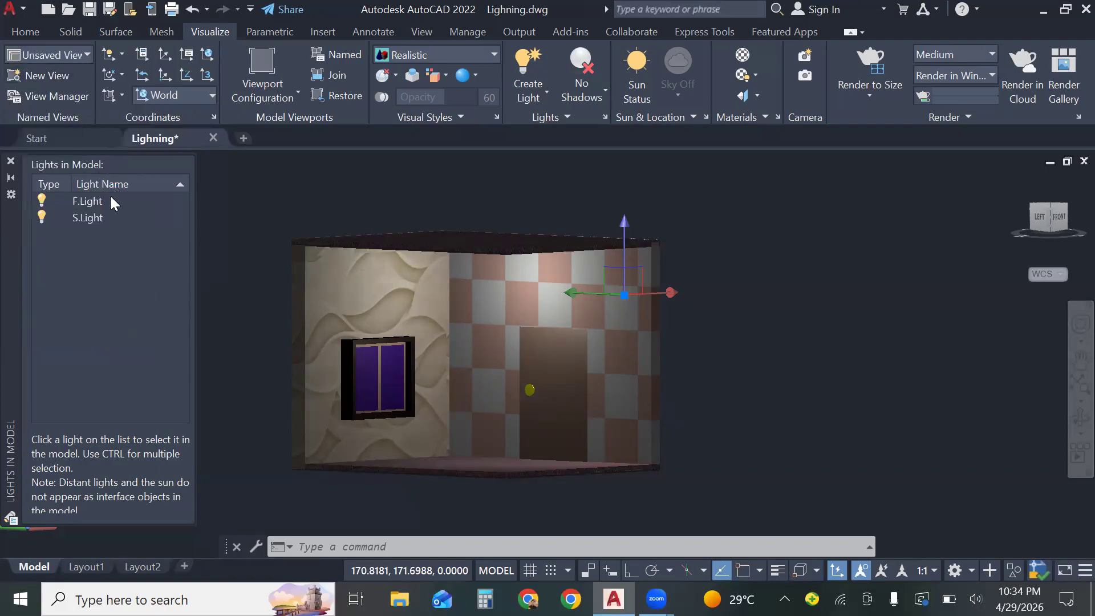
Try switching the S.Light point light off, turn it back on and close its properties
{"action": "double_click", "coordinate": [111, 222]}
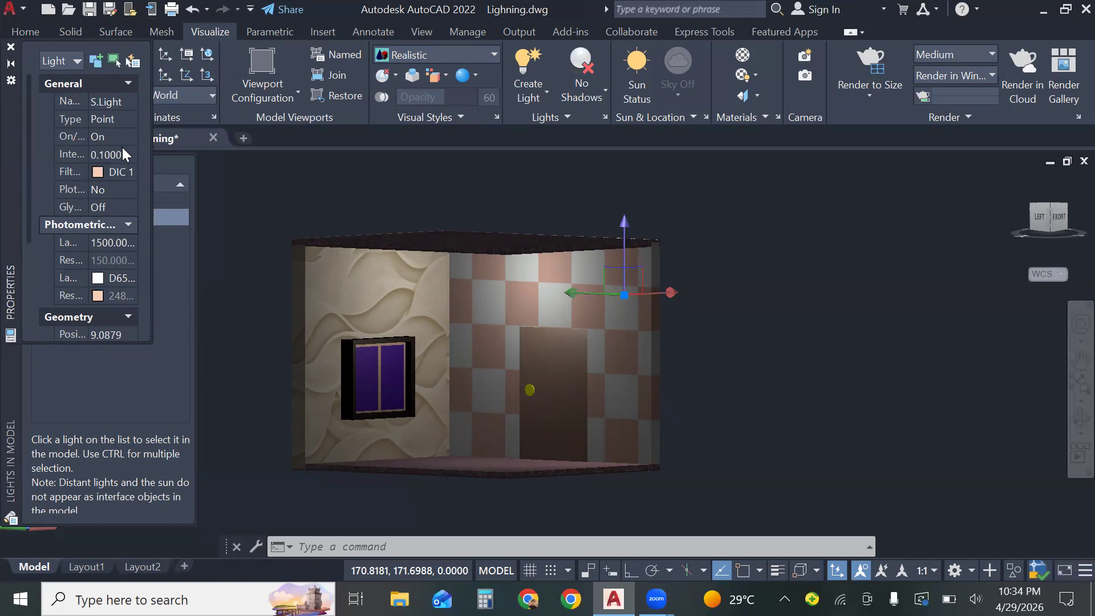
{"action": "left_click", "coordinate": [119, 138]}
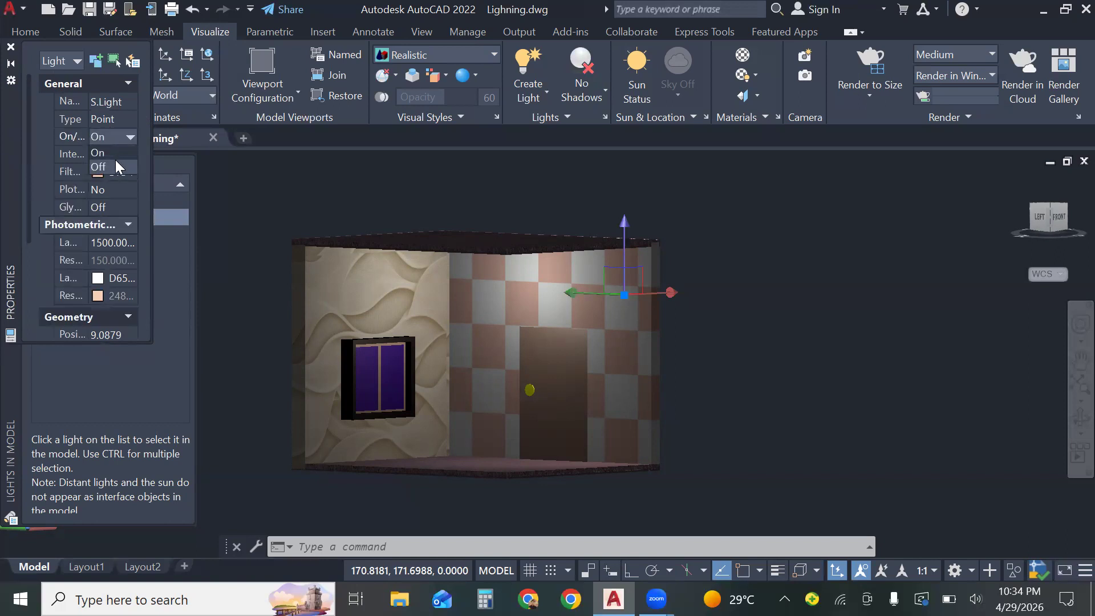
{"action": "left_click", "coordinate": [115, 167]}
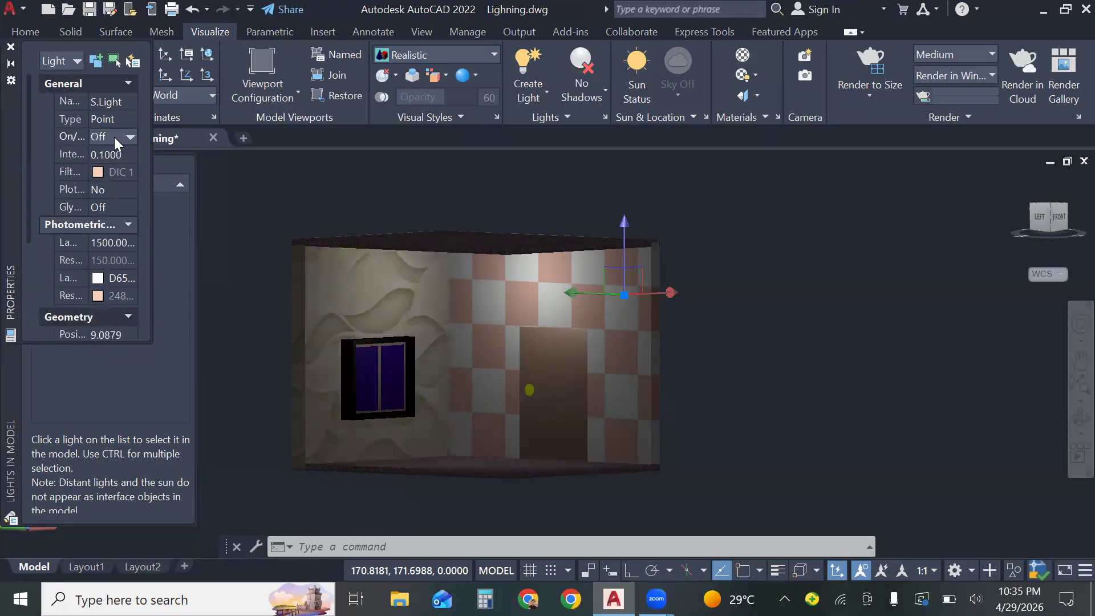
{"action": "left_click", "coordinate": [114, 137]}
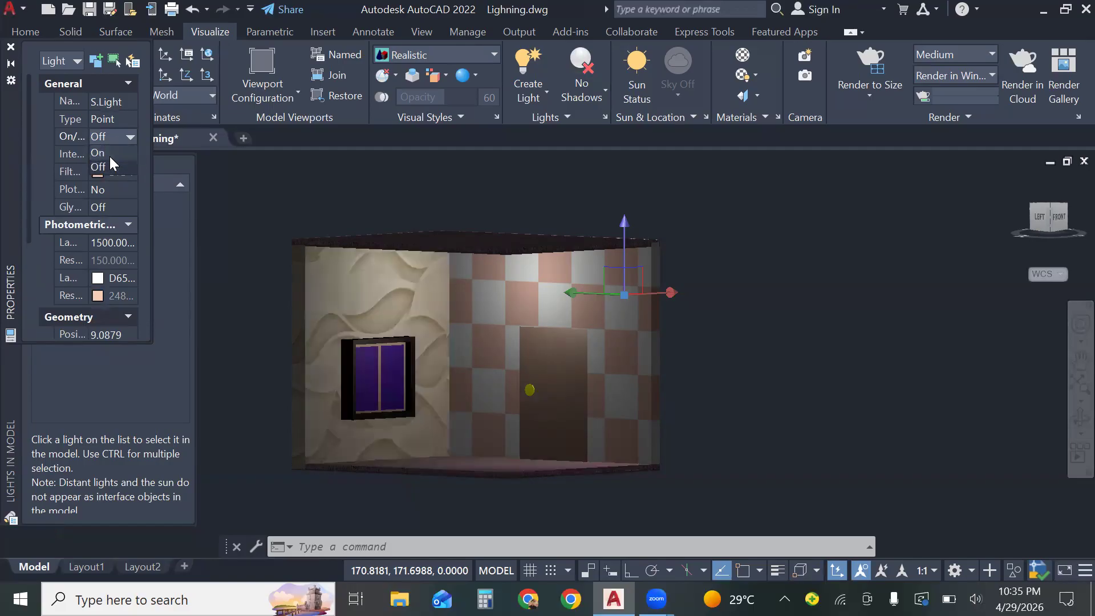
{"action": "left_click", "coordinate": [110, 154]}
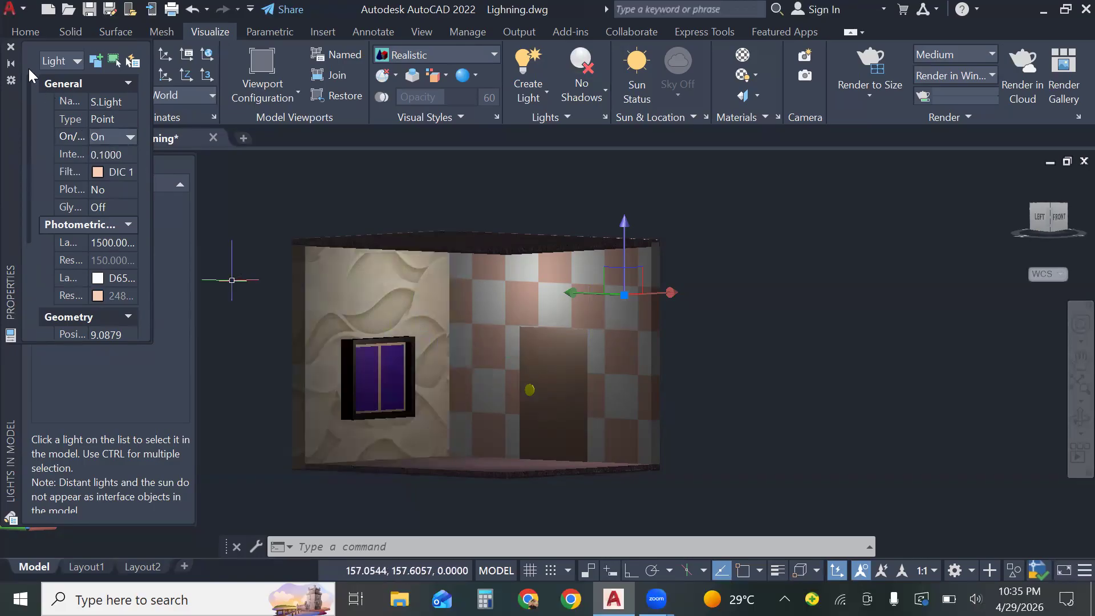
{"action": "left_click", "coordinate": [10, 47]}
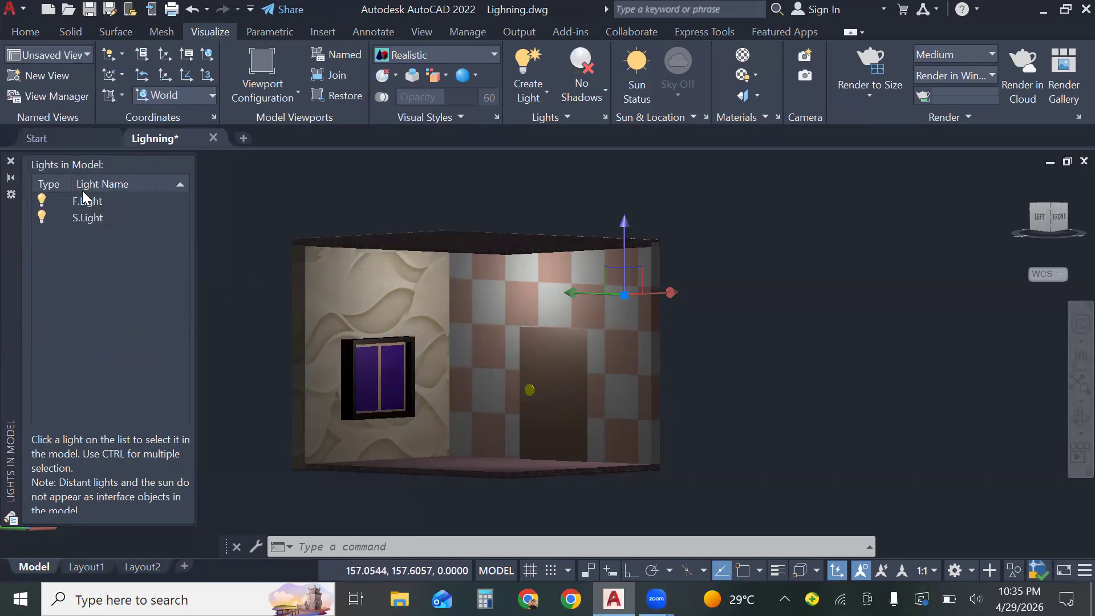
Deselect the S.Light point light and close the list of lights in the model
{"action": "key", "text": "Escape"}
{"action": "key", "text": "Escape"}
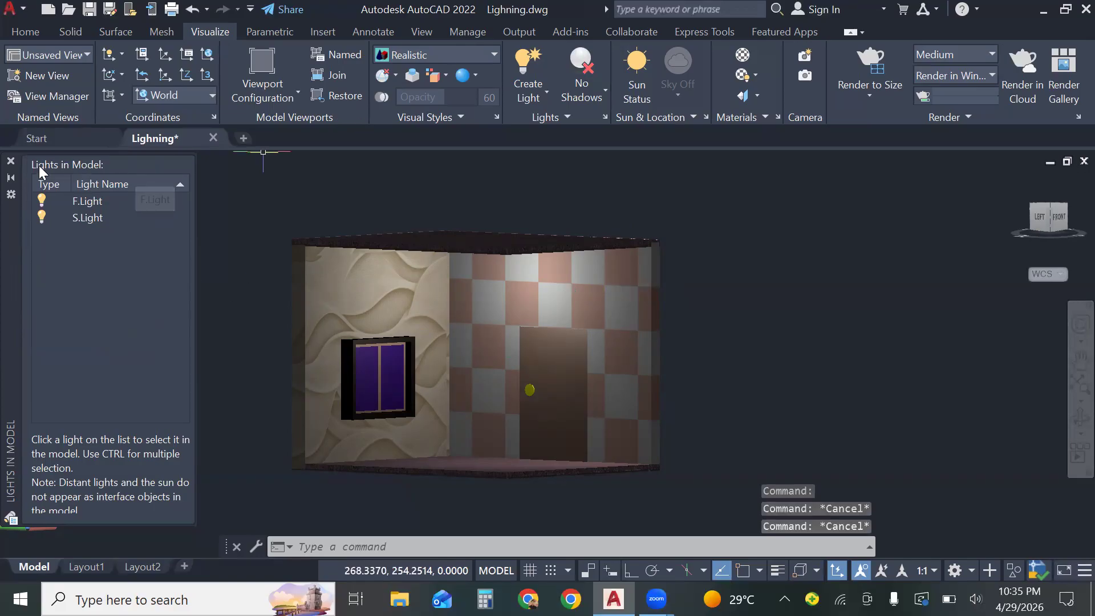
{"action": "left_click", "coordinate": [11, 161]}
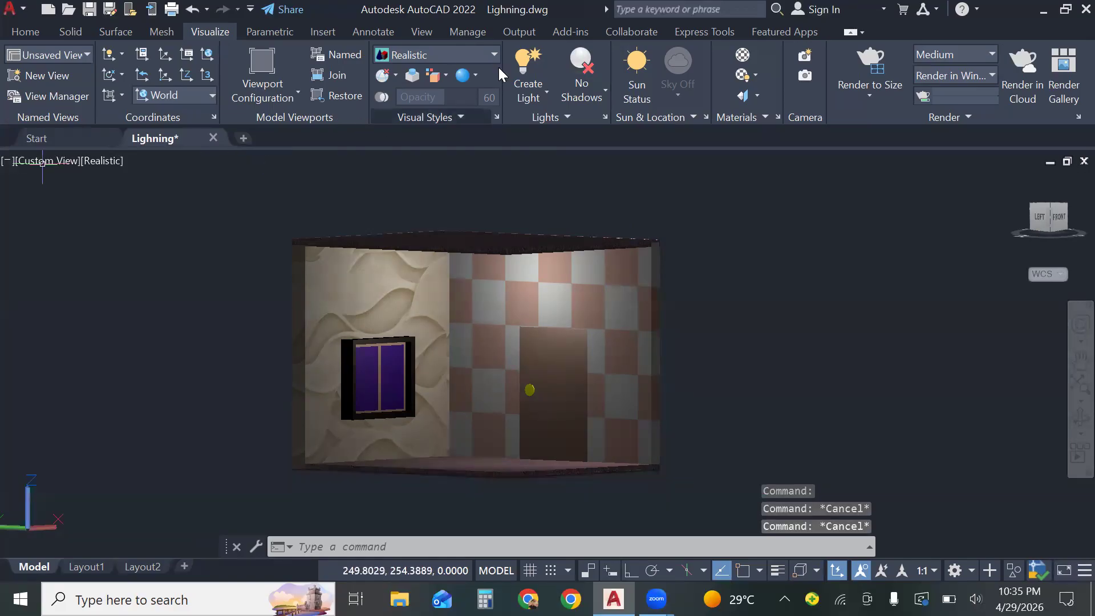
Create a spotlight with its source on the checkered wall above the door, aimed at the window, keeping the default options
{"action": "left_click", "coordinate": [530, 94]}
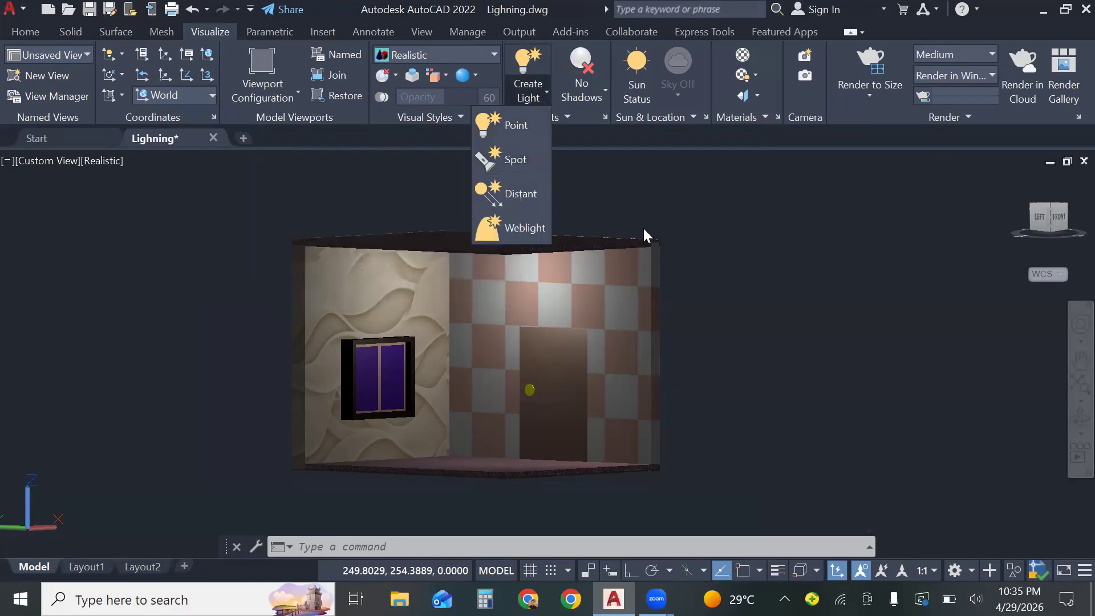
{"action": "left_click", "coordinate": [673, 230]}
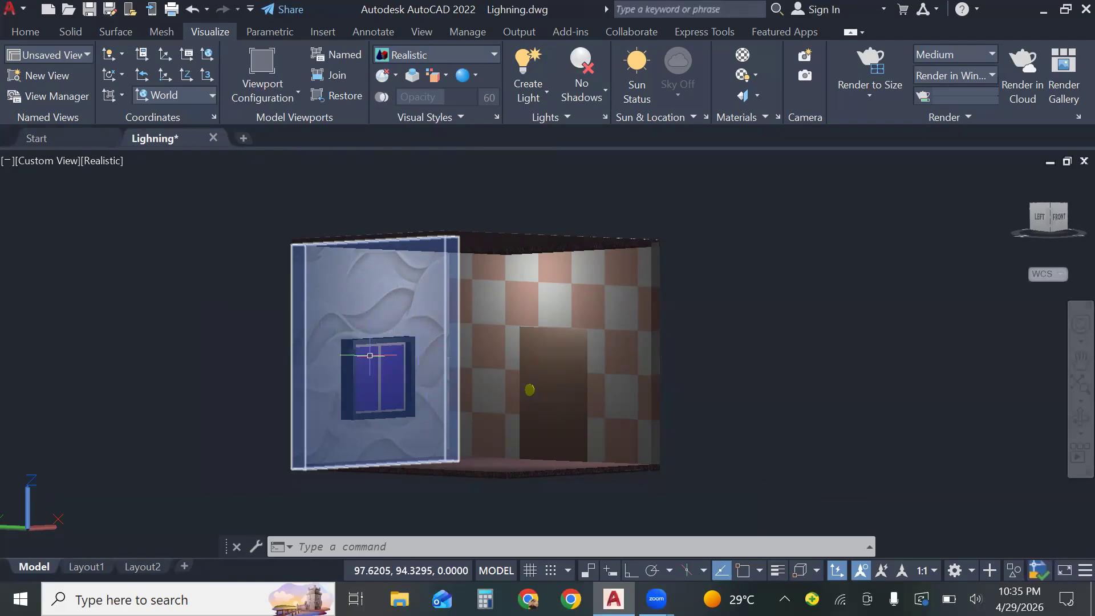
{"action": "left_click", "coordinate": [537, 98]}
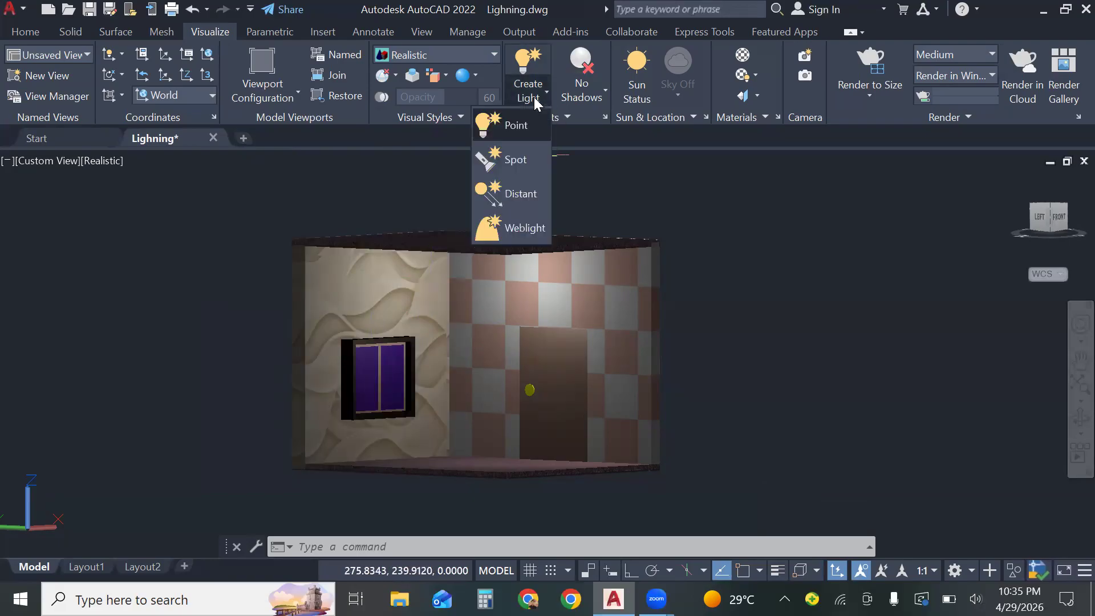
{"action": "left_click", "coordinate": [514, 161]}
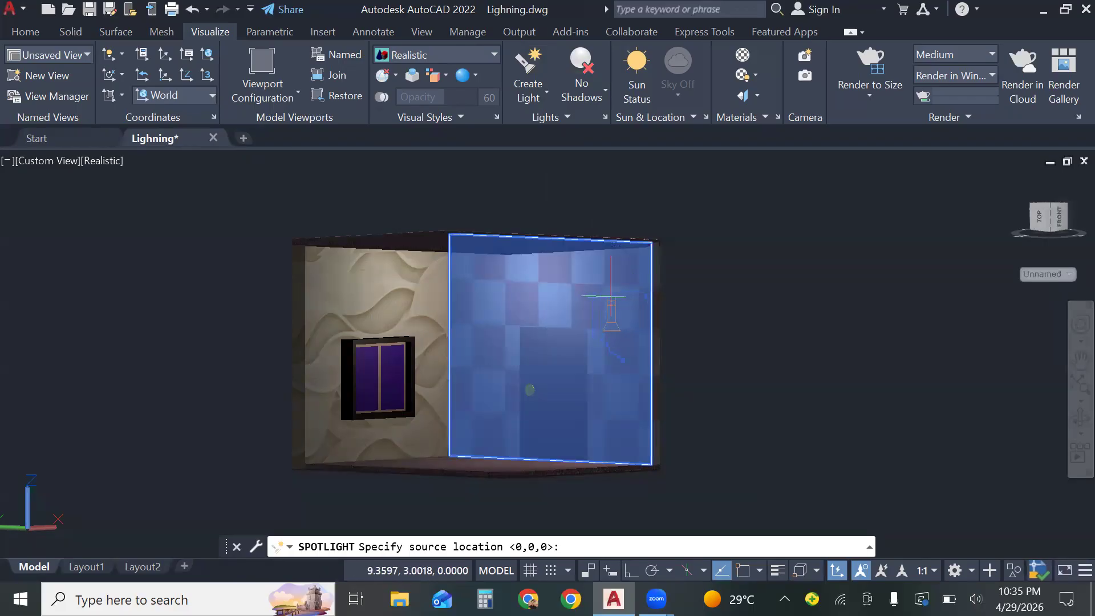
{"action": "left_click", "coordinate": [622, 296]}
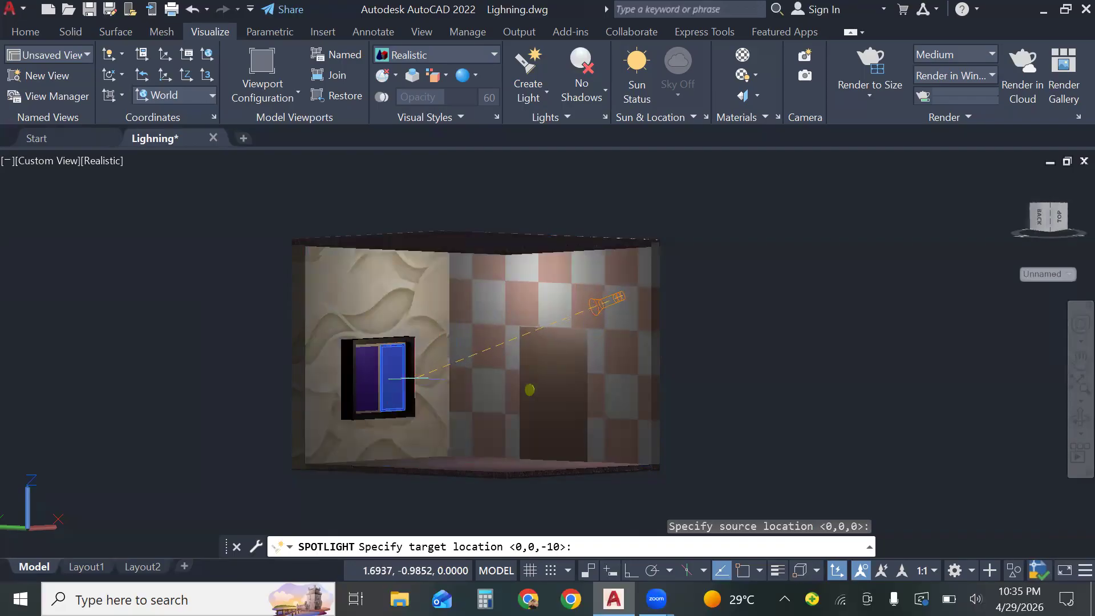
{"action": "left_click", "coordinate": [421, 378]}
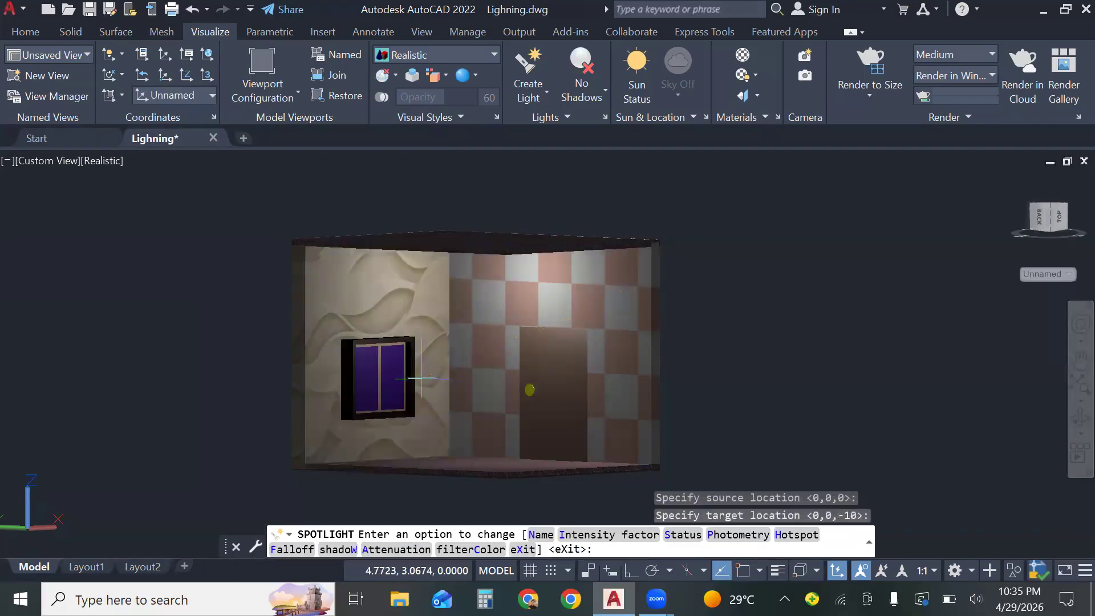
{"action": "left_click", "coordinate": [523, 549]}
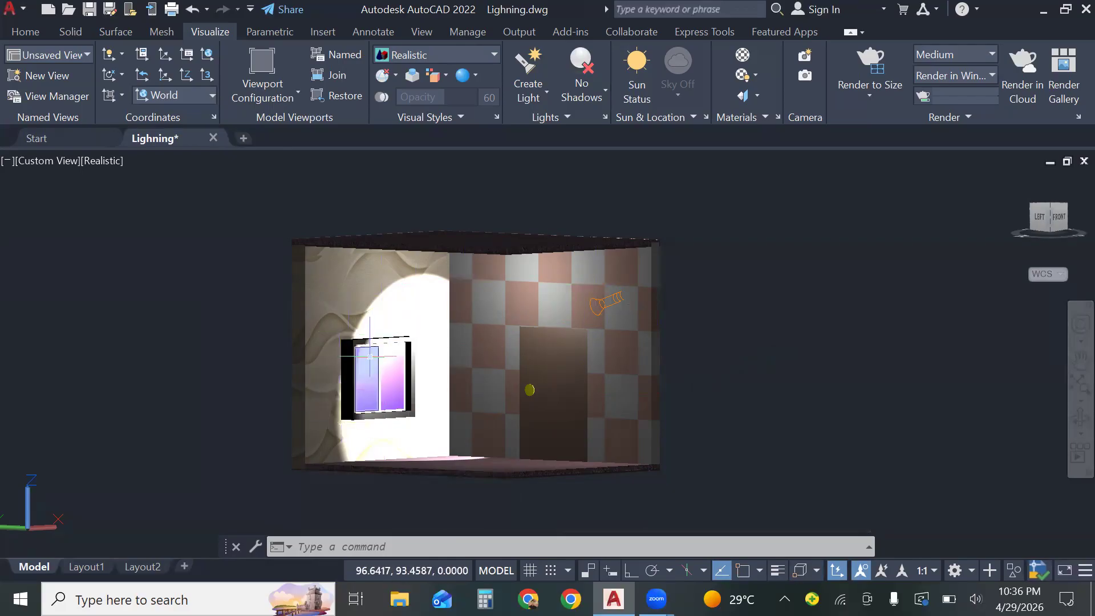
Move the spotlight slightly away from the checkered wall using two freely picked points beside the room
{"action": "type", "text": "m"}
{"action": "key", "text": "Return"}
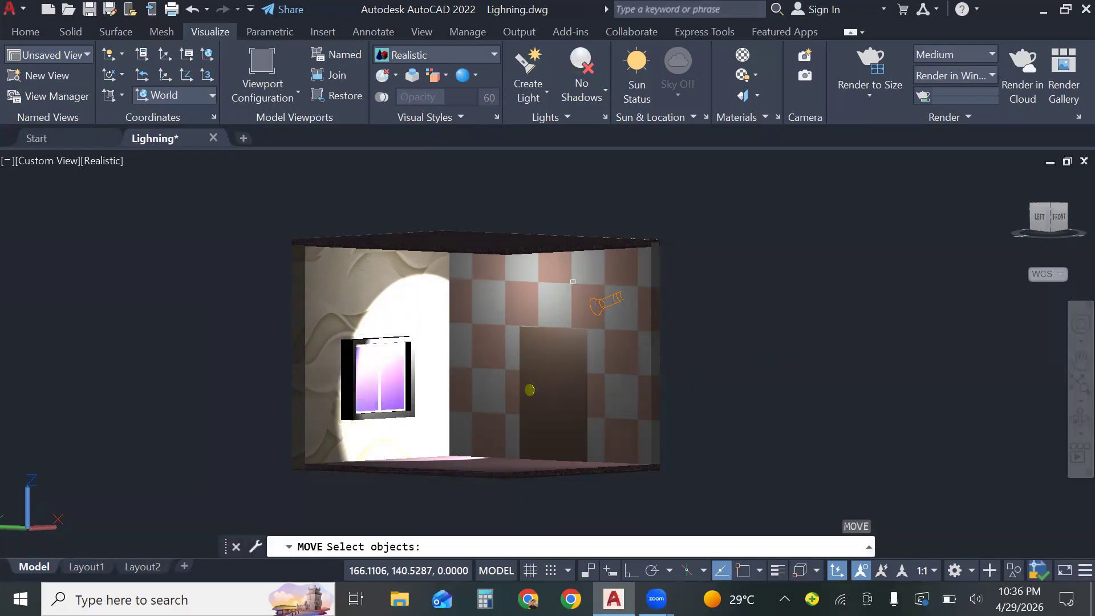
{"action": "left_click", "coordinate": [610, 297]}
{"action": "key", "text": "Return"}
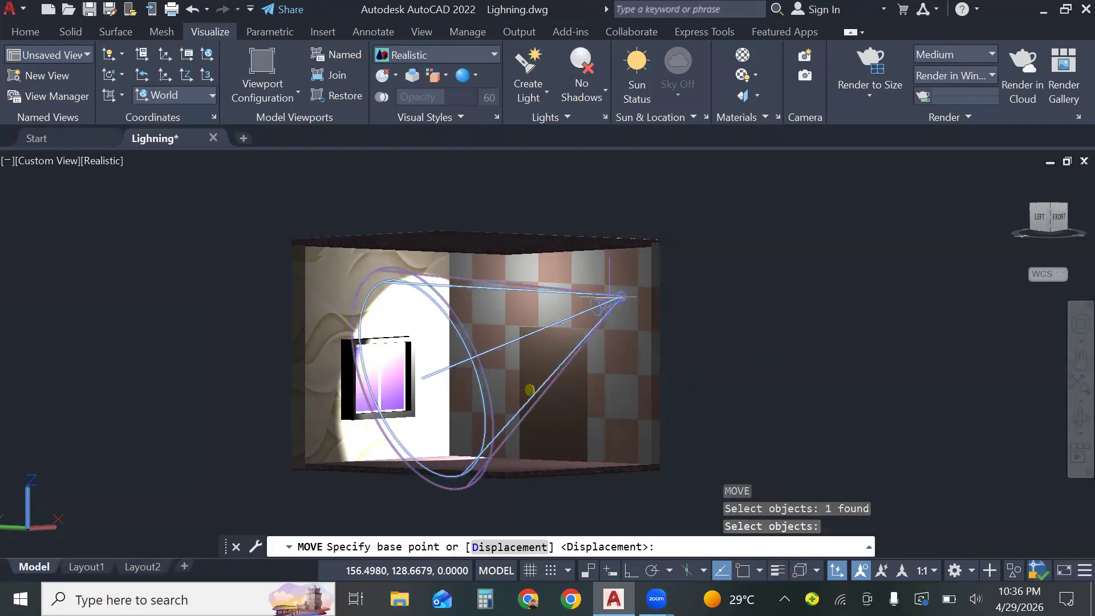
{"action": "left_click", "coordinate": [791, 323]}
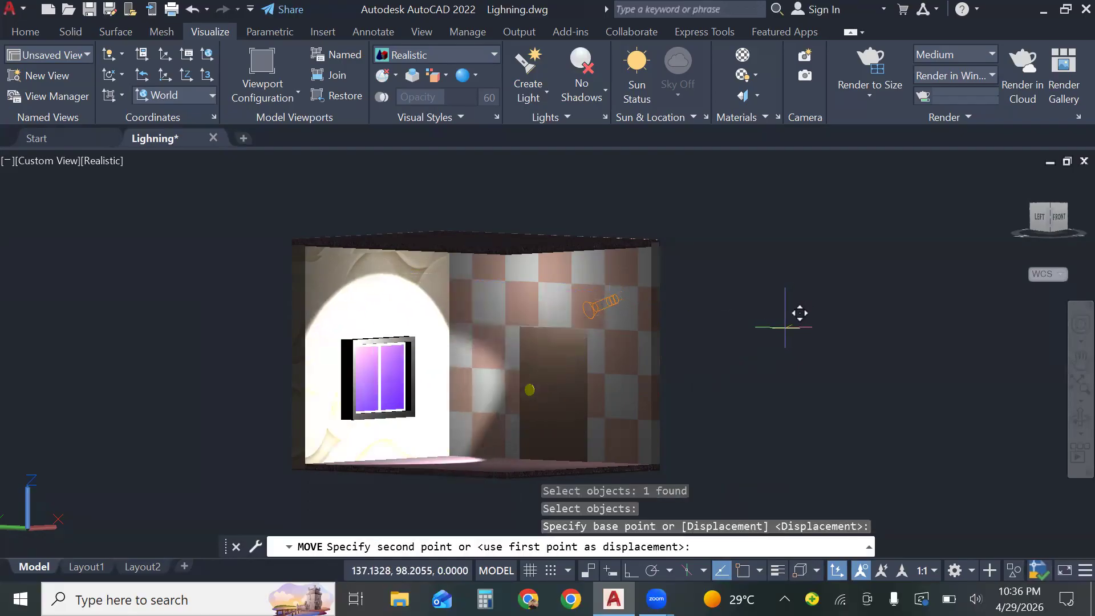
{"action": "left_click", "coordinate": [784, 327]}
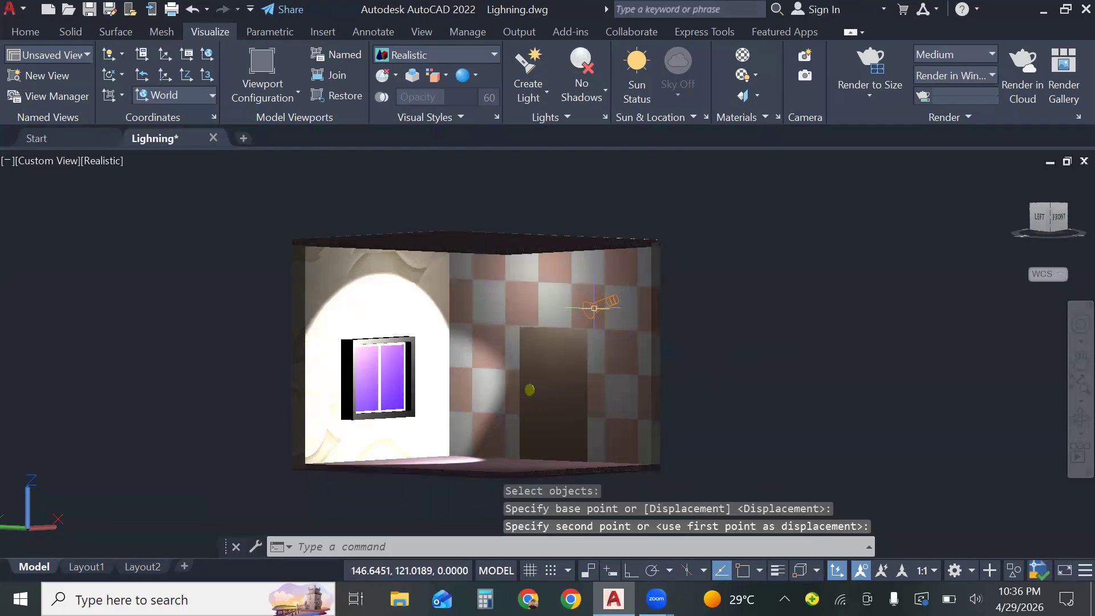
Try stretching the spotlight's target point to a higher spot beside the window, and undo the change
{"action": "left_click", "coordinate": [595, 308]}
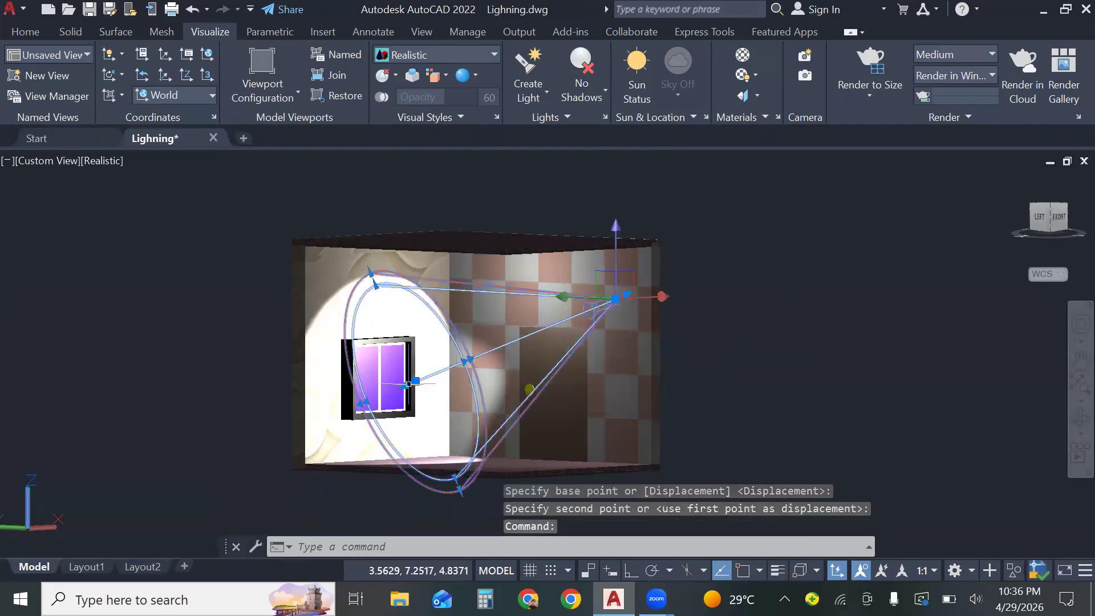
{"action": "left_click", "coordinate": [415, 380]}
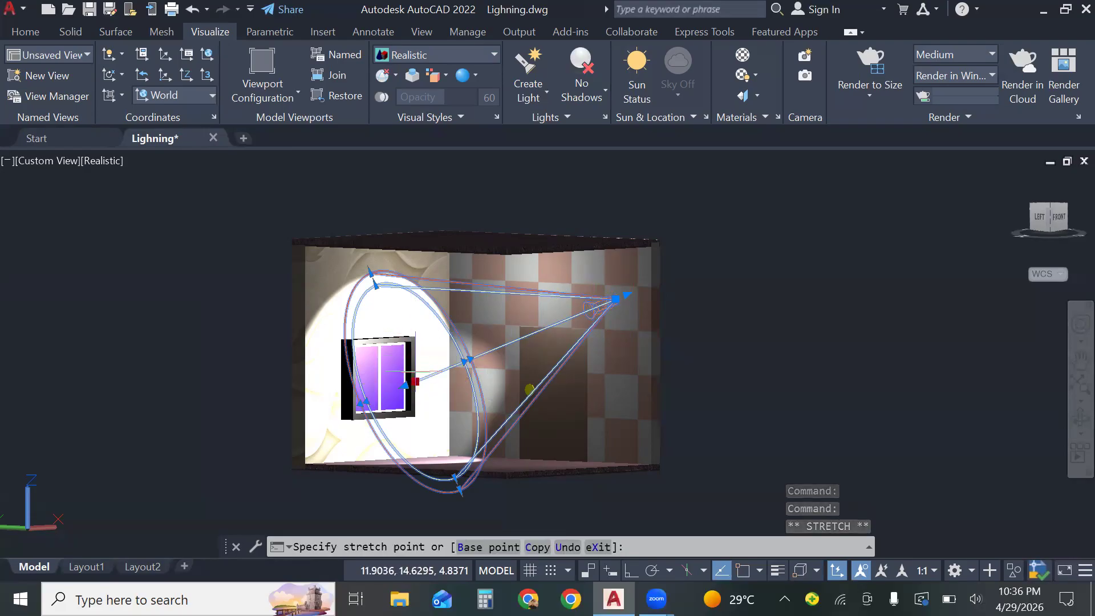
{"action": "left_click", "coordinate": [416, 356]}
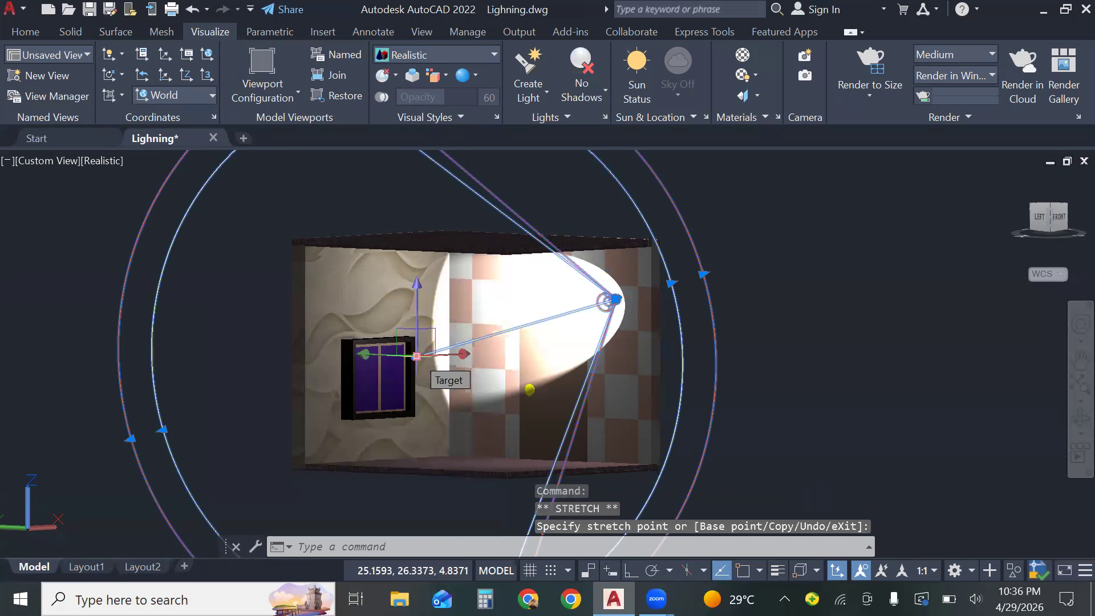
{"action": "key", "text": "ctrl+z"}
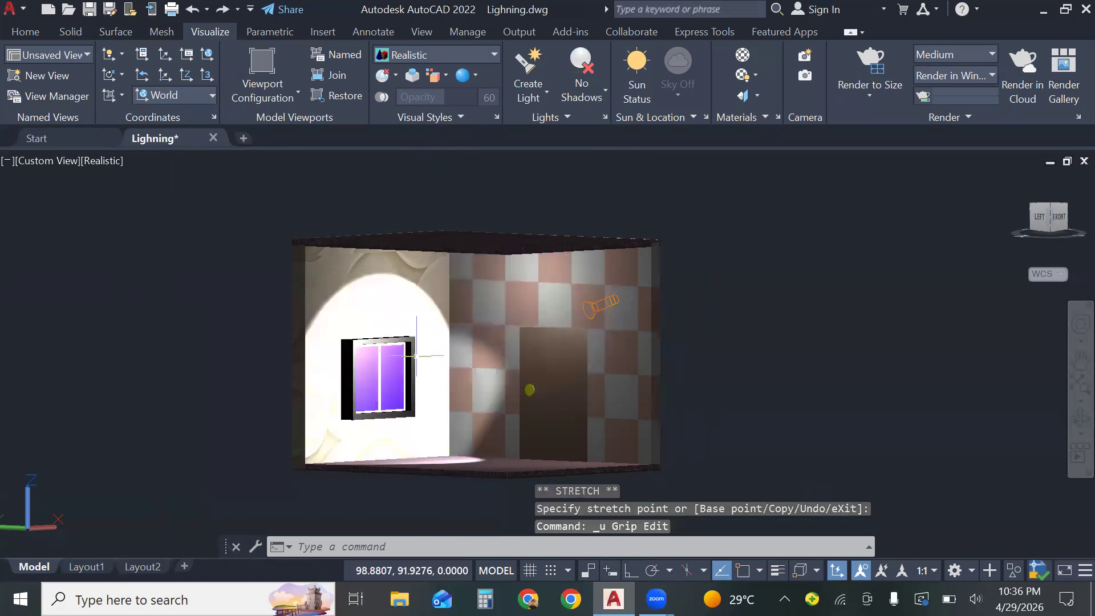
Try widening the spotlight's cone by stretching its edge outward, and undo the changes
{"action": "left_click", "coordinate": [602, 306]}
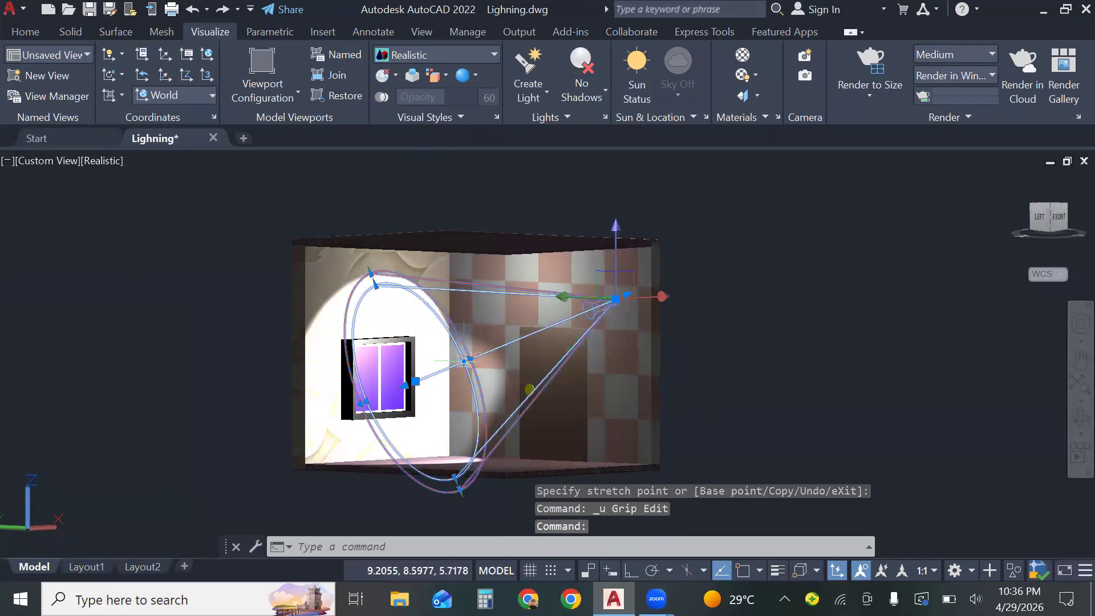
{"action": "left_click", "coordinate": [464, 361]}
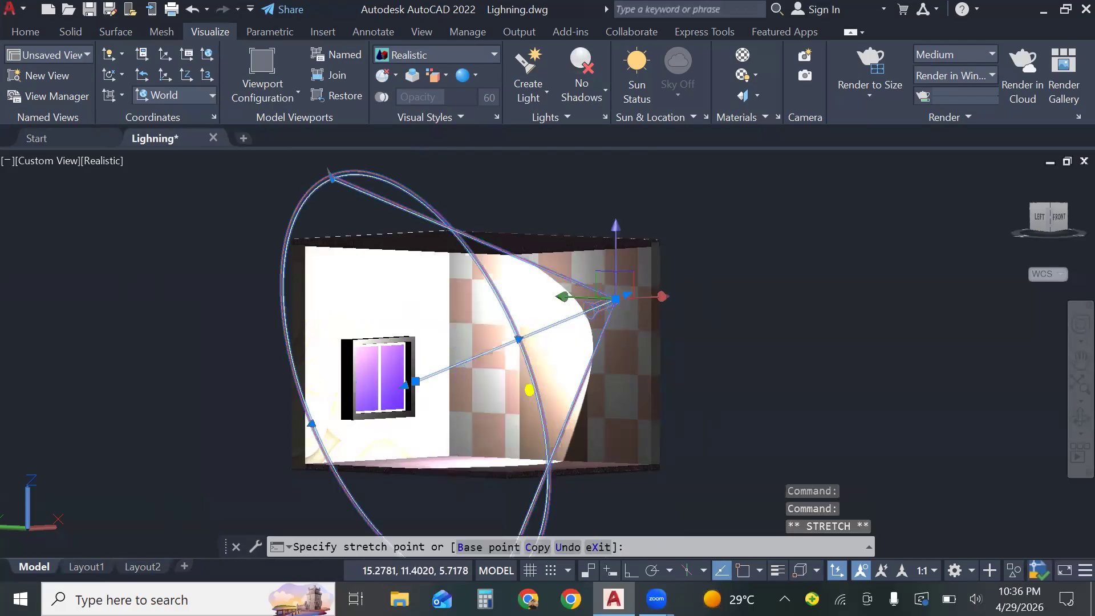
{"action": "left_click", "coordinate": [498, 354]}
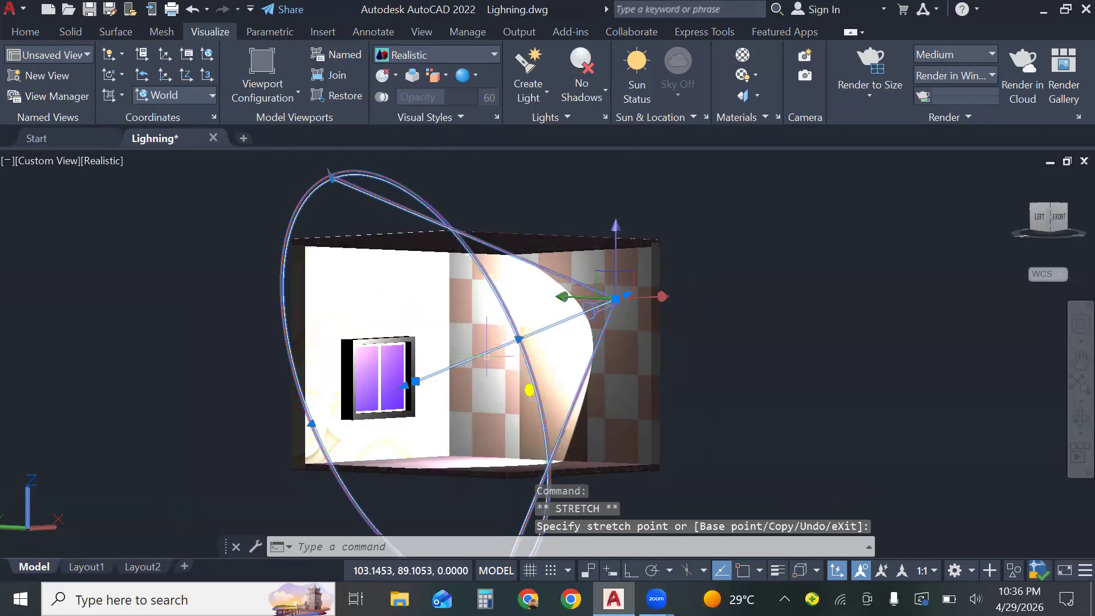
{"action": "left_click", "coordinate": [408, 373]}
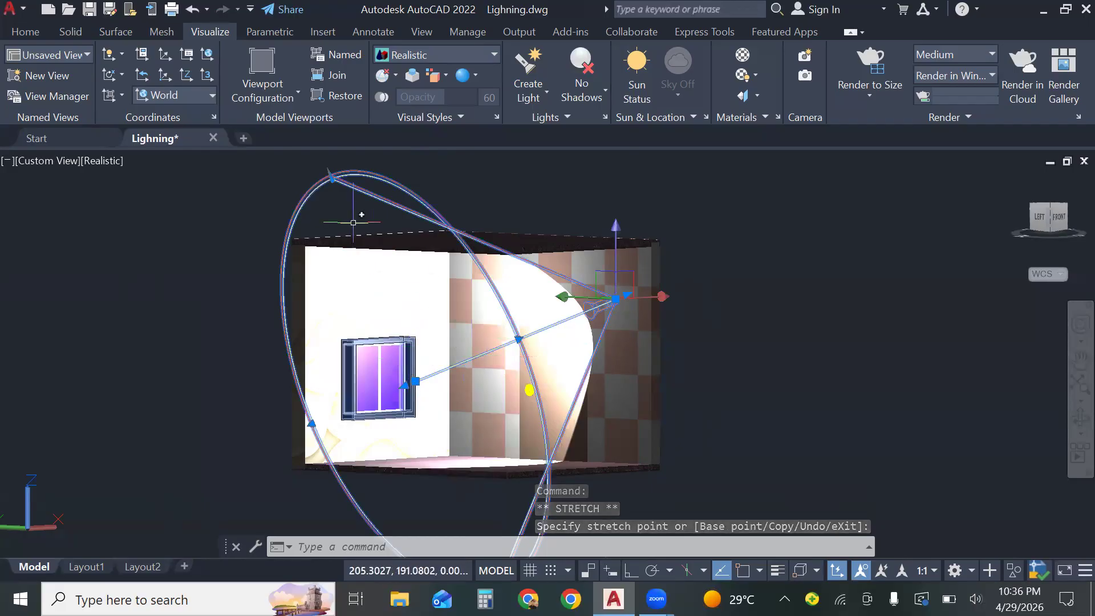
{"action": "left_click", "coordinate": [331, 178]}
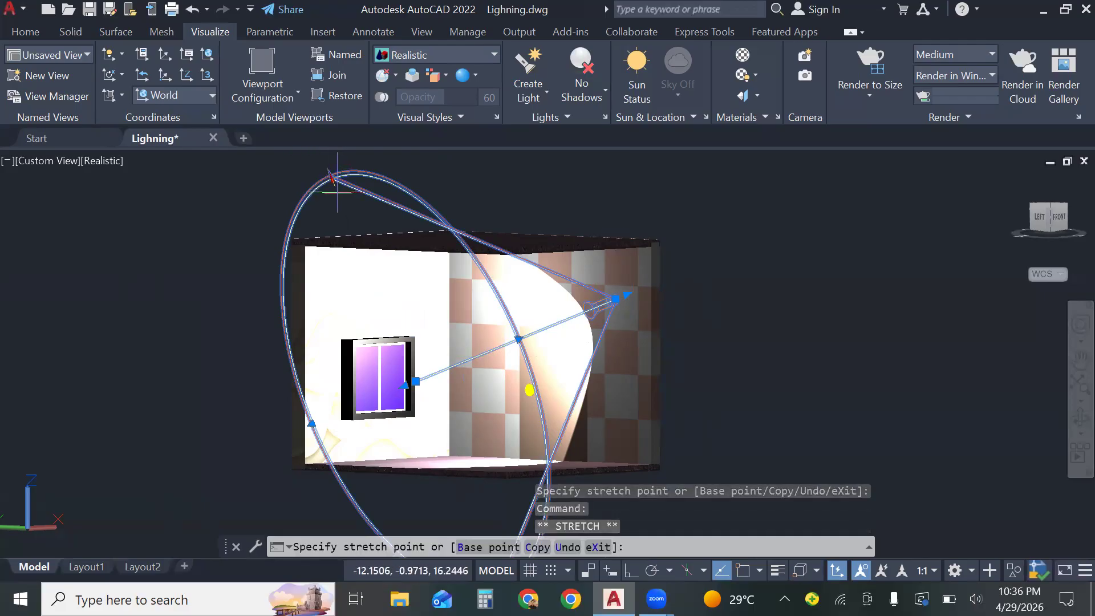
{"action": "key", "text": "Escape"}
{"action": "key", "text": "ctrl+z"}
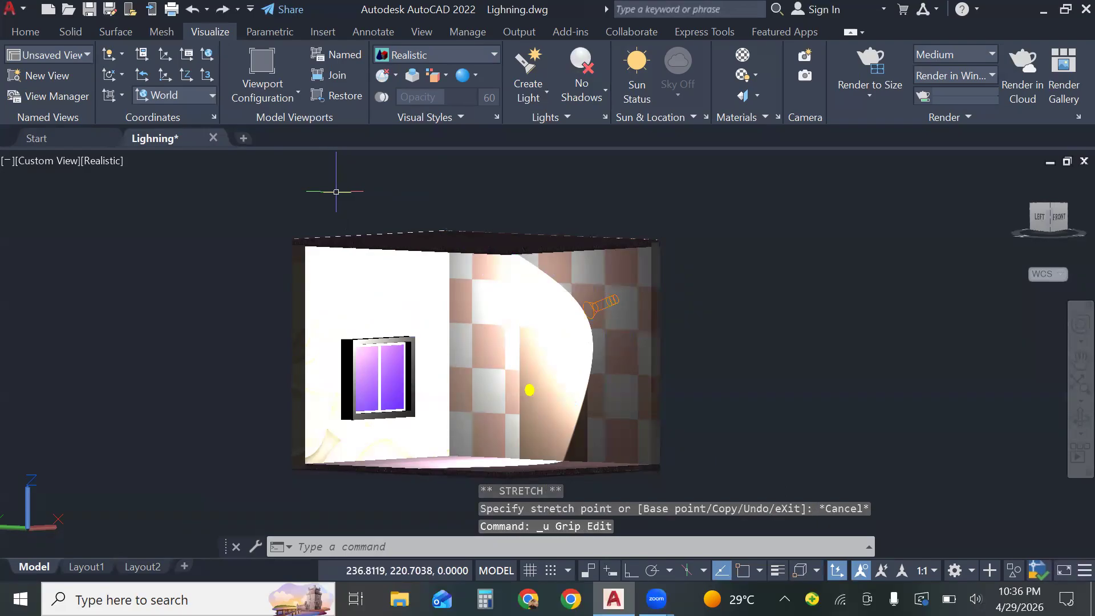
{"action": "key", "text": "ctrl+z"}
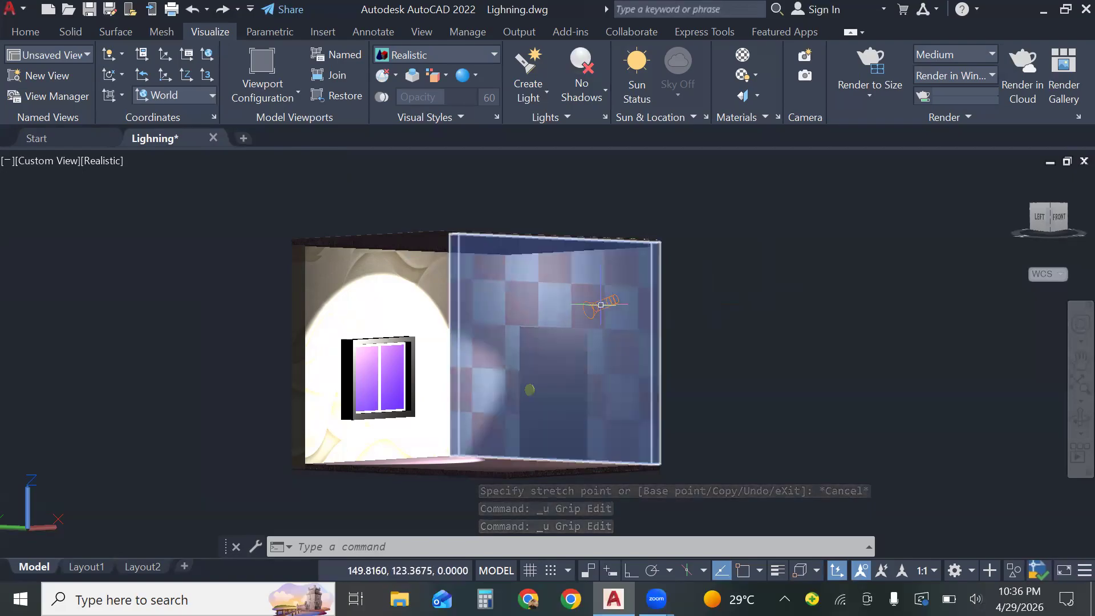
Open the properties of Spotlight3 from the LIGHTLIST list and rename the light as T.Light
{"action": "key", "text": "Escape"}
{"action": "type", "text": "l"}
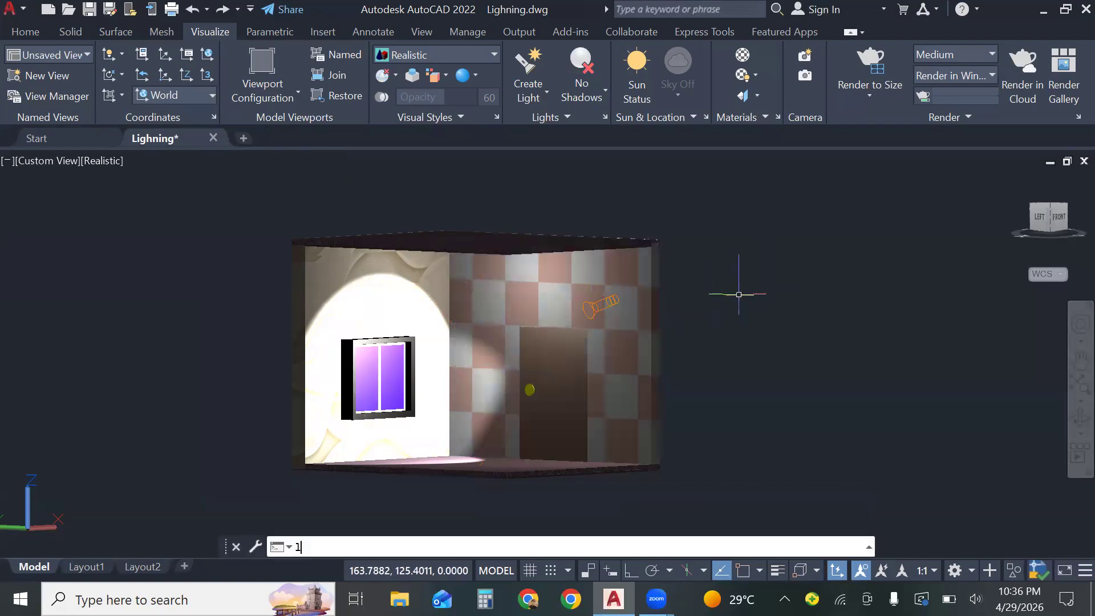
{"action": "type", "text": "ightlist"}
{"action": "key", "text": "Return"}
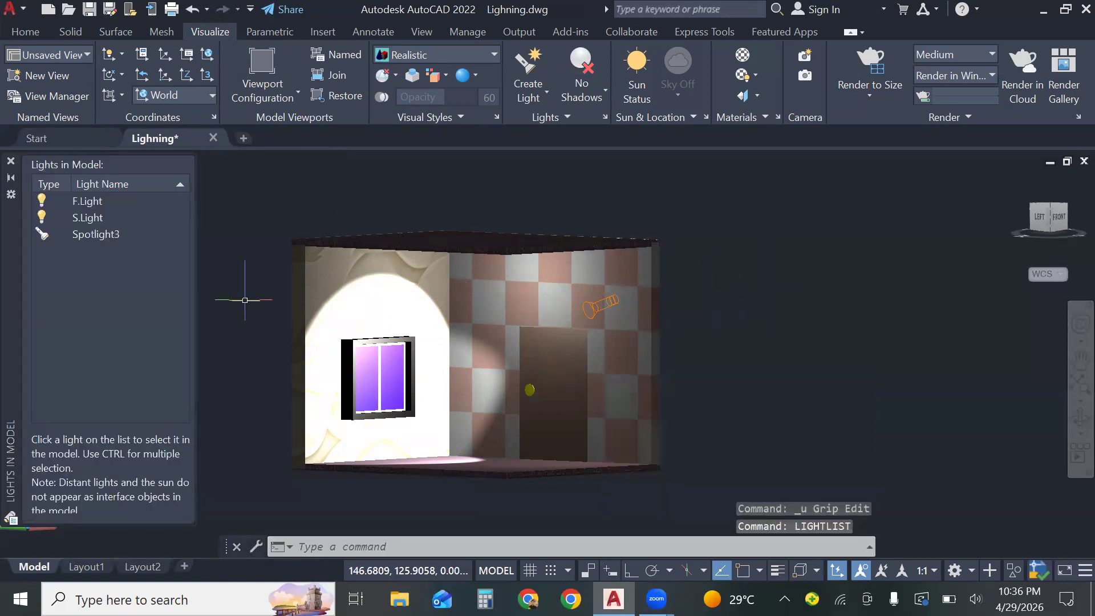
{"action": "double_click", "coordinate": [126, 231]}
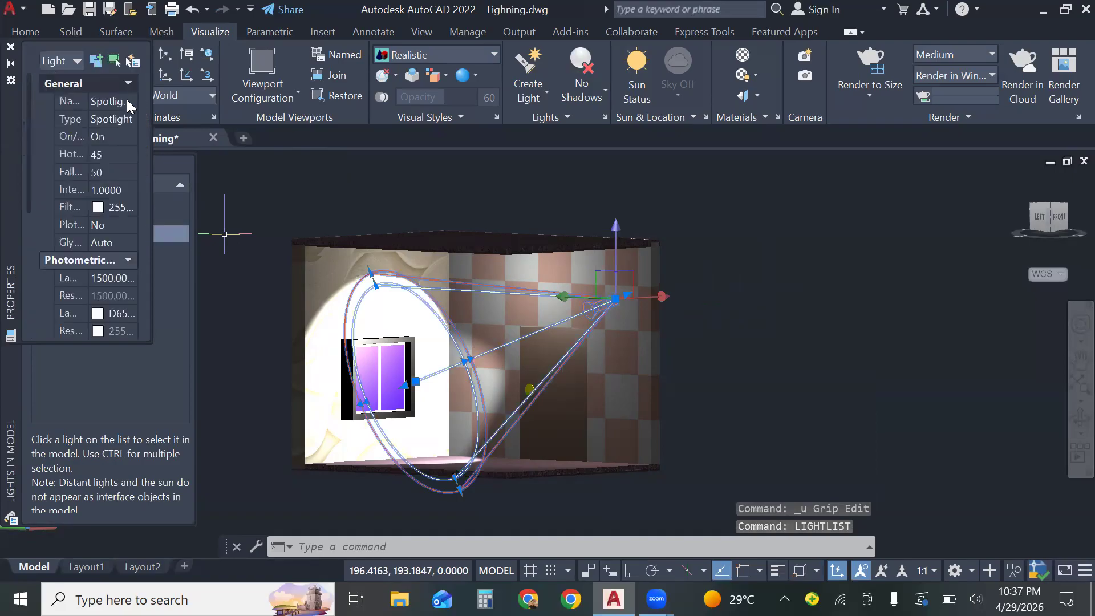
{"action": "left_click", "coordinate": [128, 102]}
{"action": "key", "text": "BackSpace"}
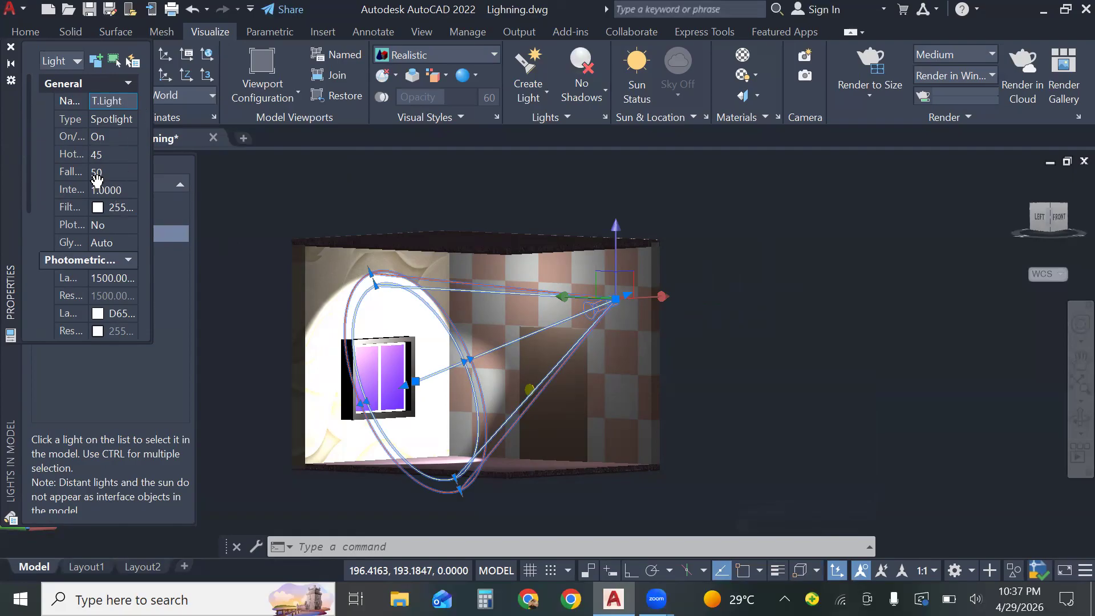
Try an intensity factor of 0.5 for the T.Light spotlight, and settle on 0.1
{"action": "left_click", "coordinate": [115, 192]}
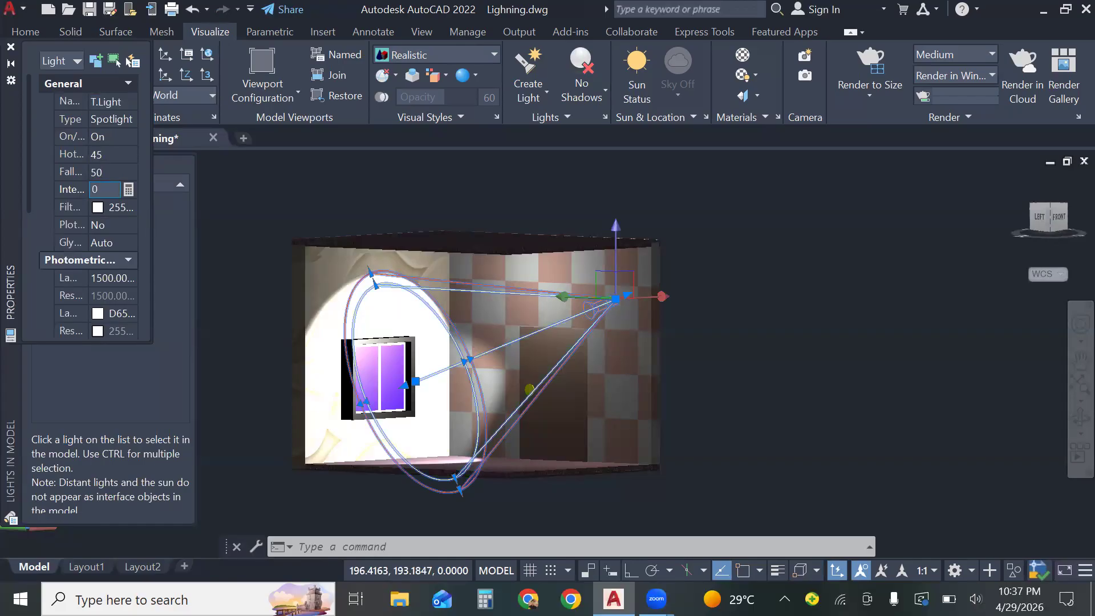
{"action": "type", "text": "0.5"}
{"action": "key", "text": "Return"}
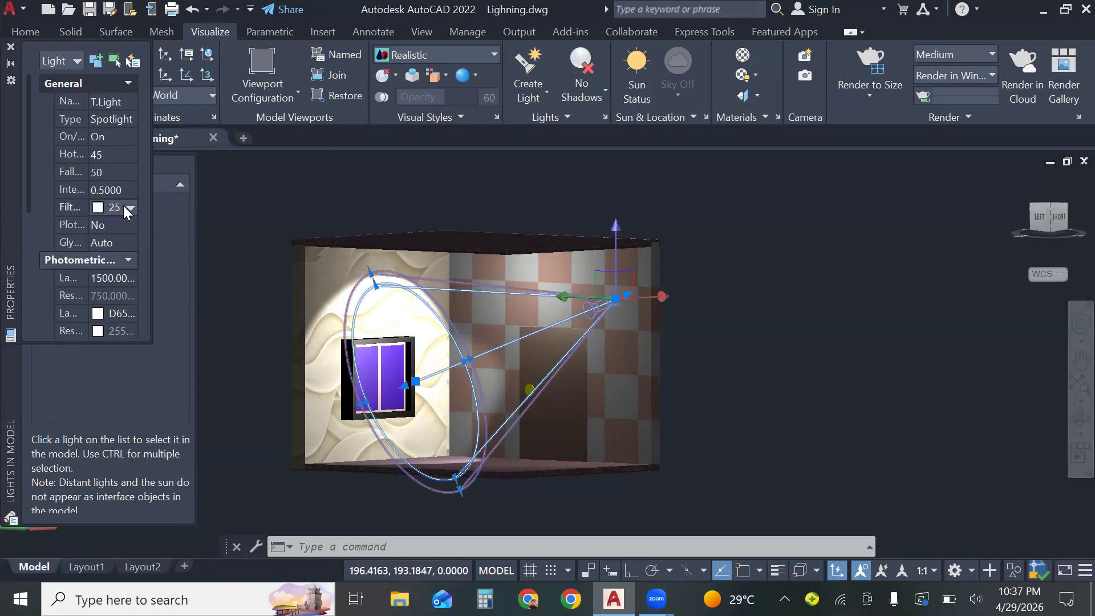
{"action": "left_click", "coordinate": [124, 207]}
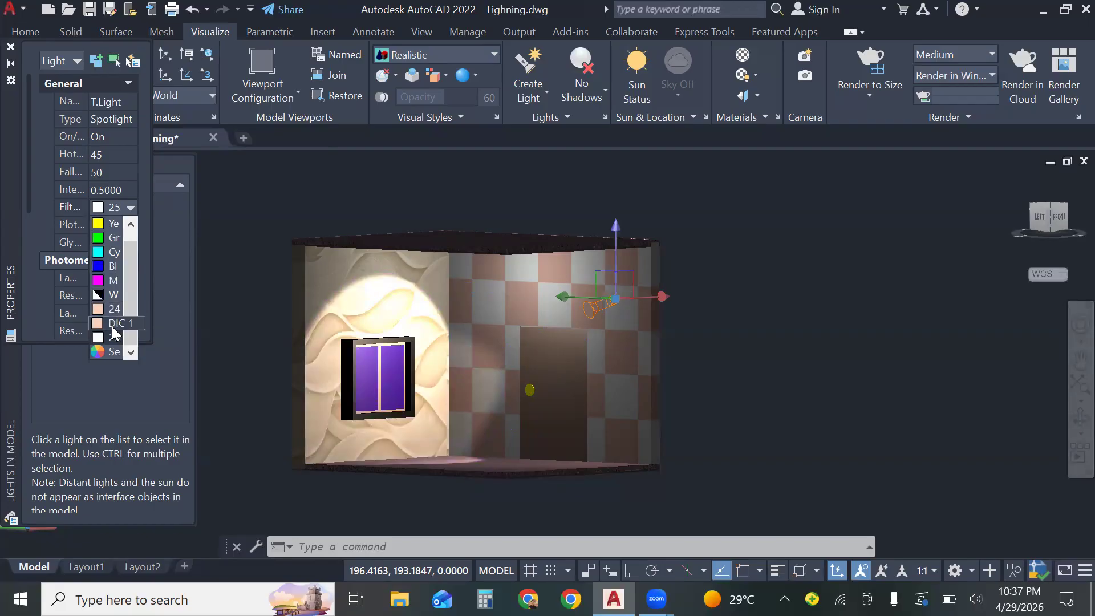
{"action": "left_click", "coordinate": [114, 188]}
{"action": "left_click", "coordinate": [127, 193]}
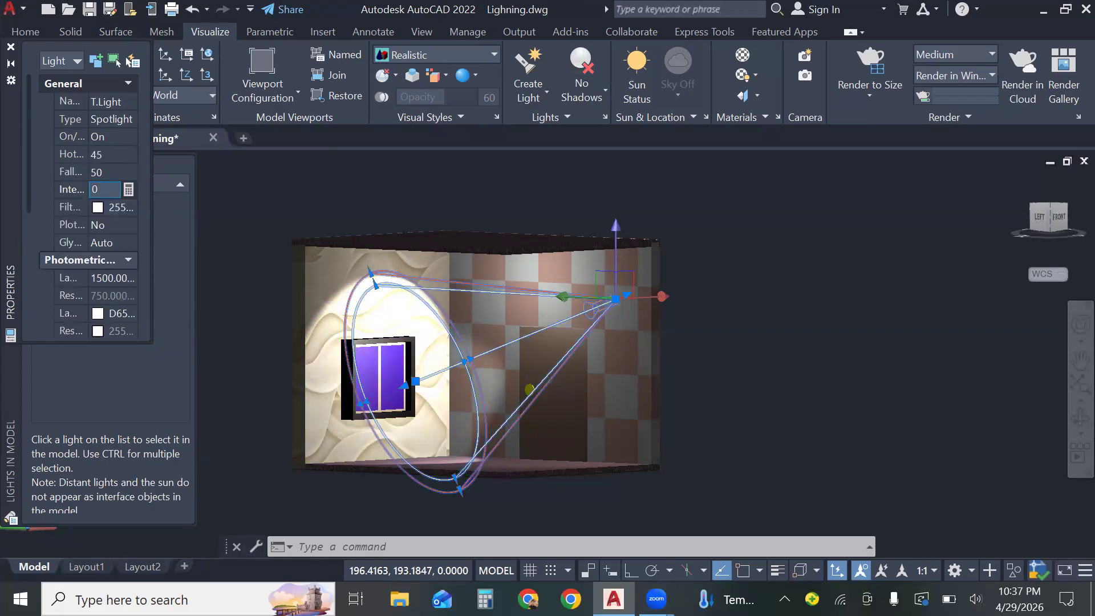
{"action": "type", "text": "0.1000"}
{"action": "key", "text": "Return"}
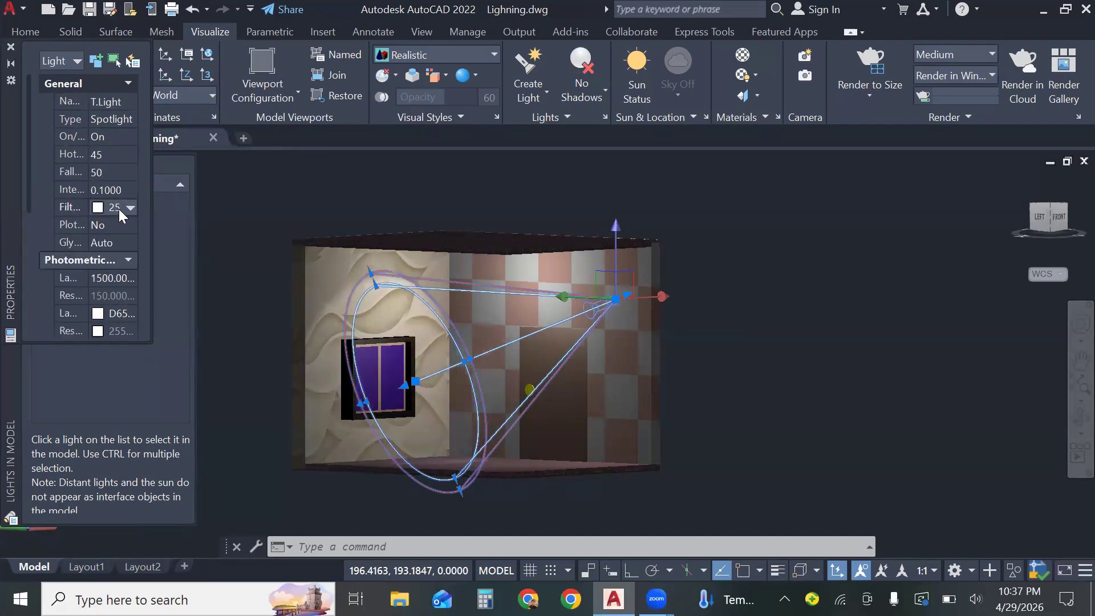
Set the T.Light spotlight's filter color to DIC 6 from the DIC COLOR GUIDE(R) color book
{"action": "left_click", "coordinate": [119, 208]}
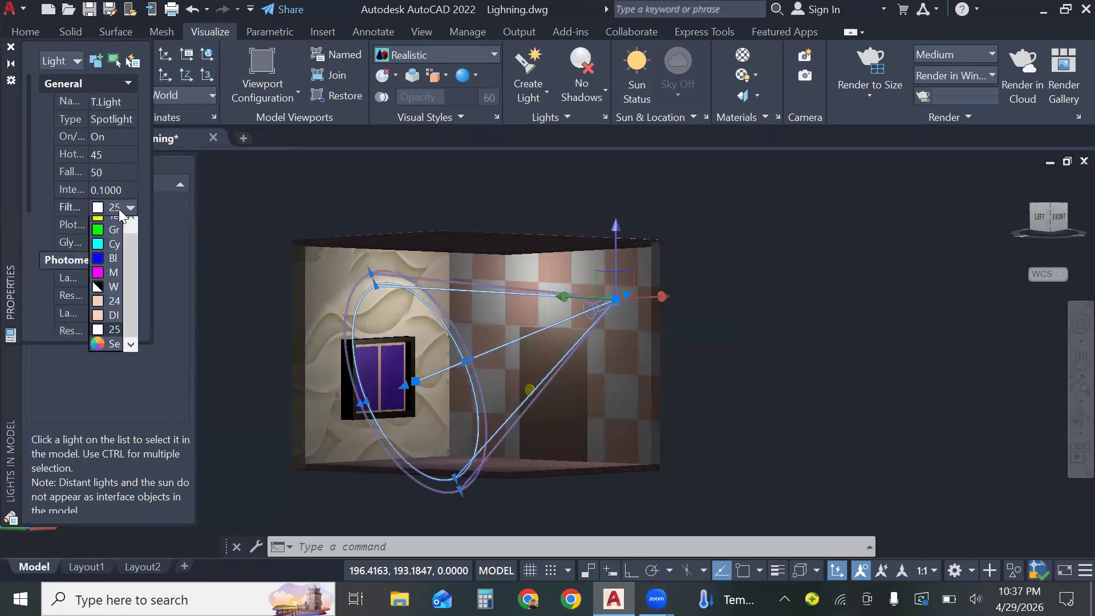
{"action": "left_click", "coordinate": [111, 351]}
{"action": "left_click", "coordinate": [112, 351]}
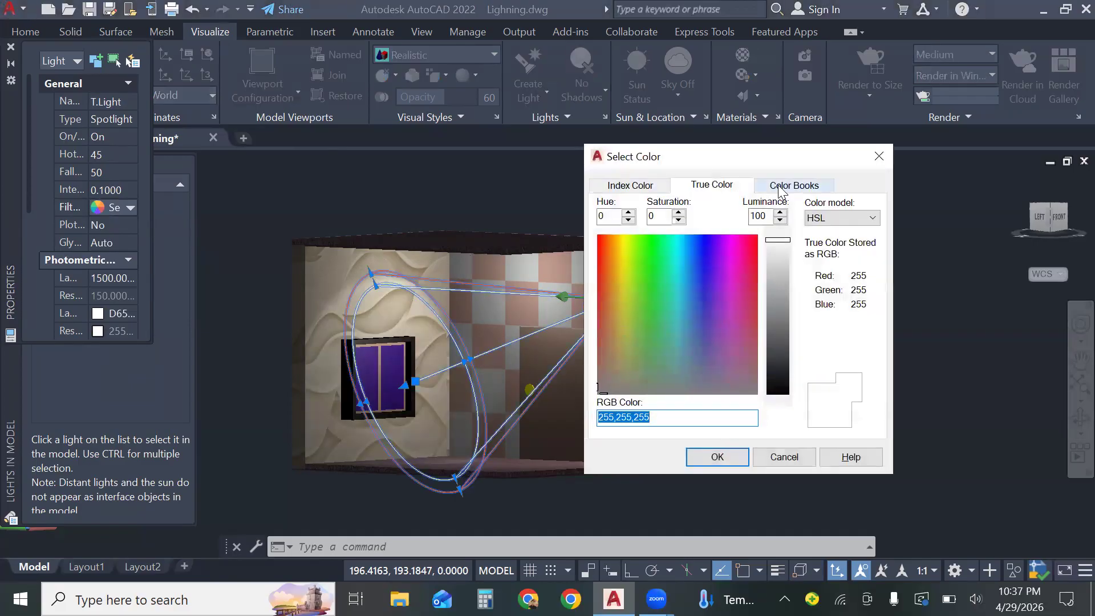
{"action": "left_click", "coordinate": [786, 189]}
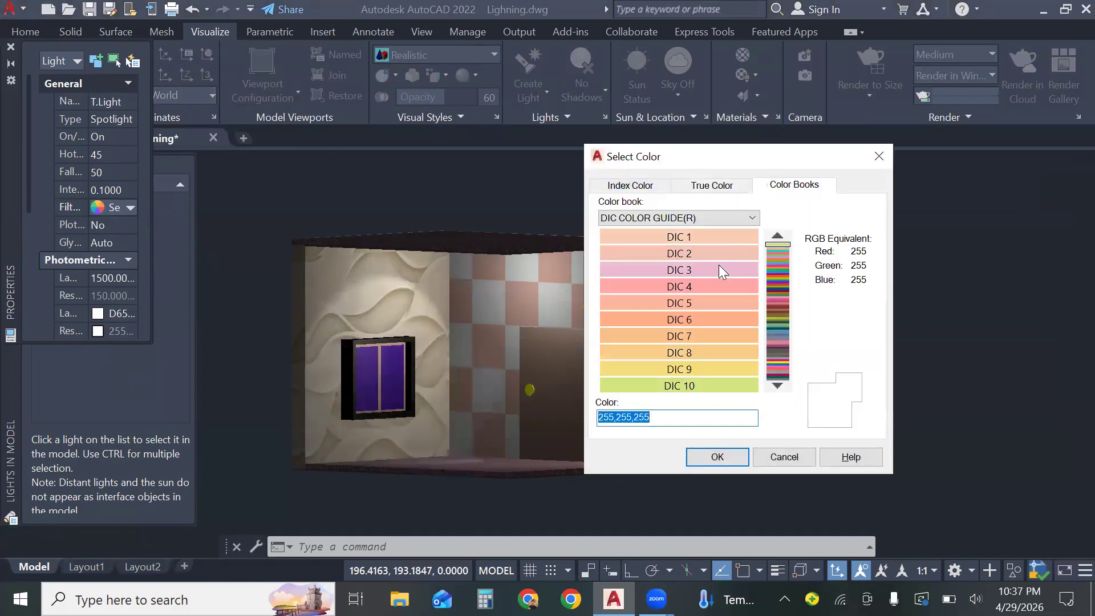
{"action": "left_click", "coordinate": [718, 266]}
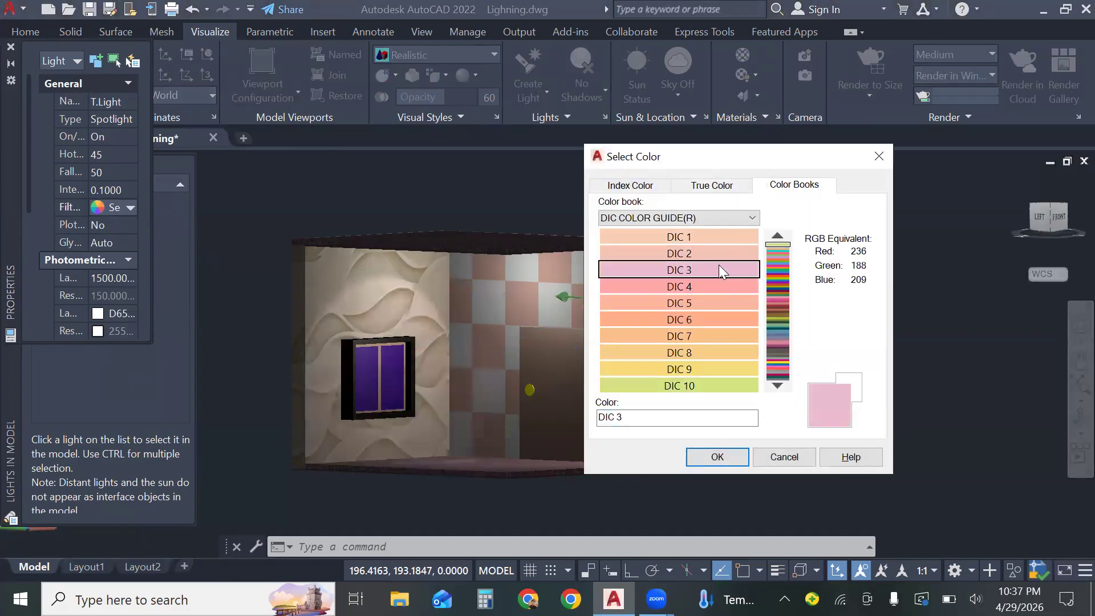
{"action": "left_click", "coordinate": [707, 318]}
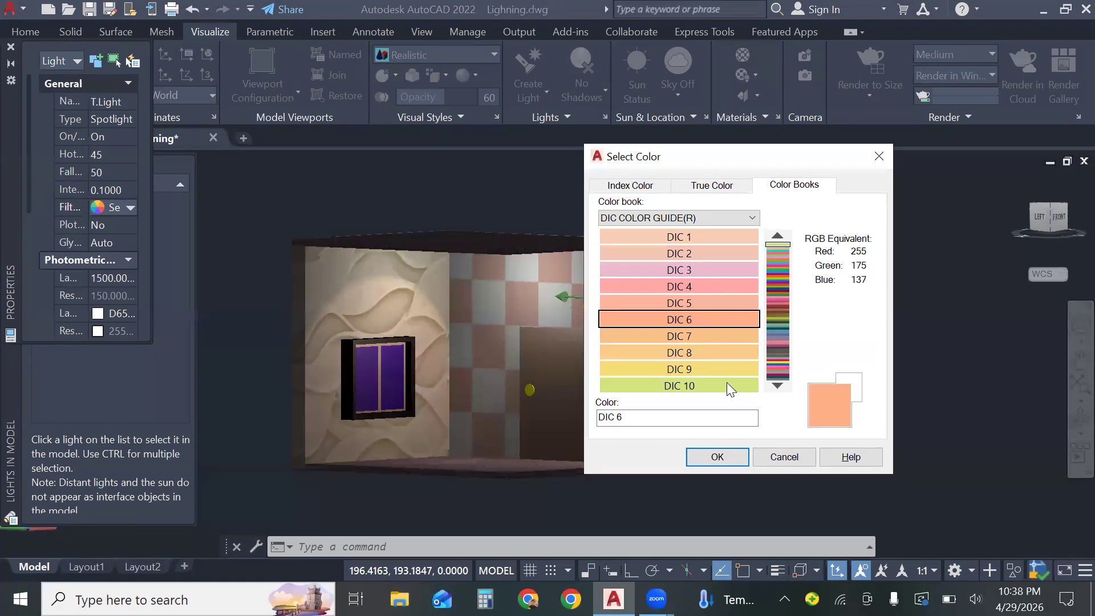
{"action": "left_click", "coordinate": [729, 458]}
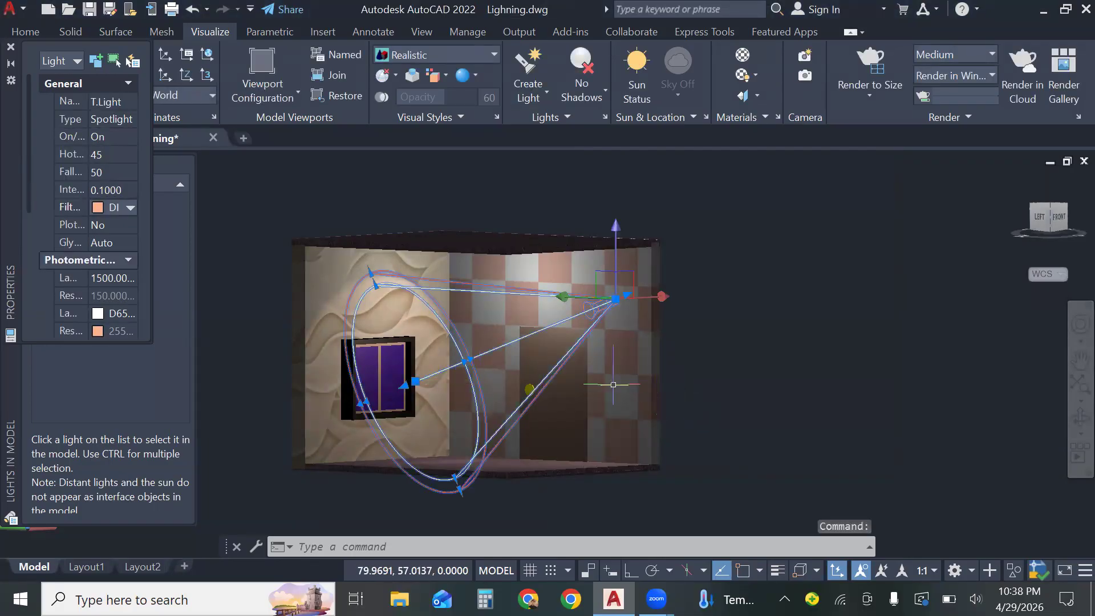
Set the T.Light spotlight's glyph display to Off and close the list of lights in the model
{"action": "left_click", "coordinate": [123, 240]}
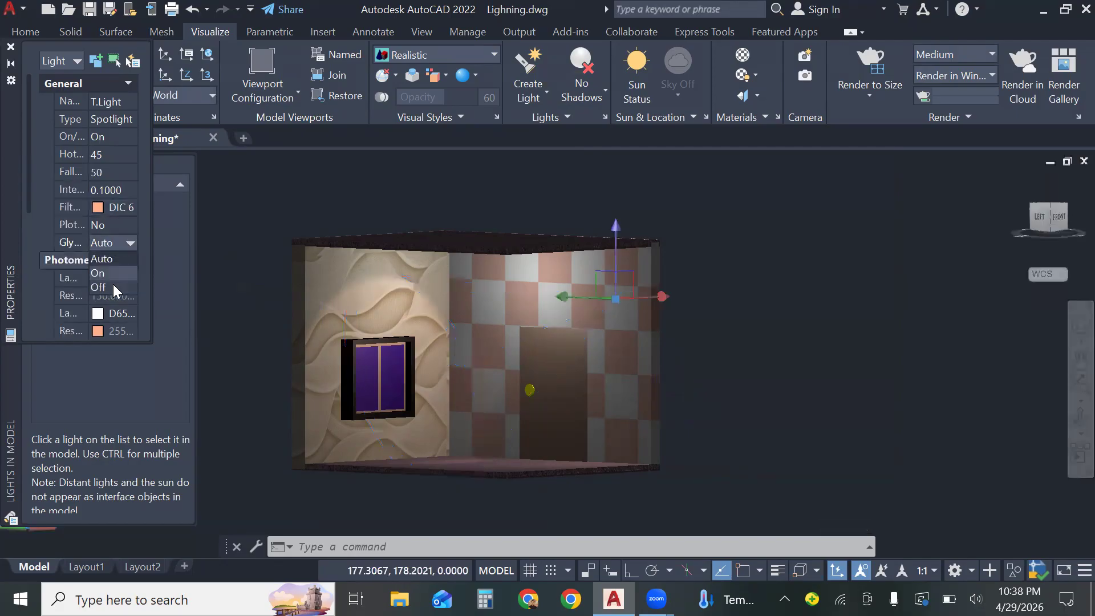
{"action": "left_click", "coordinate": [113, 286]}
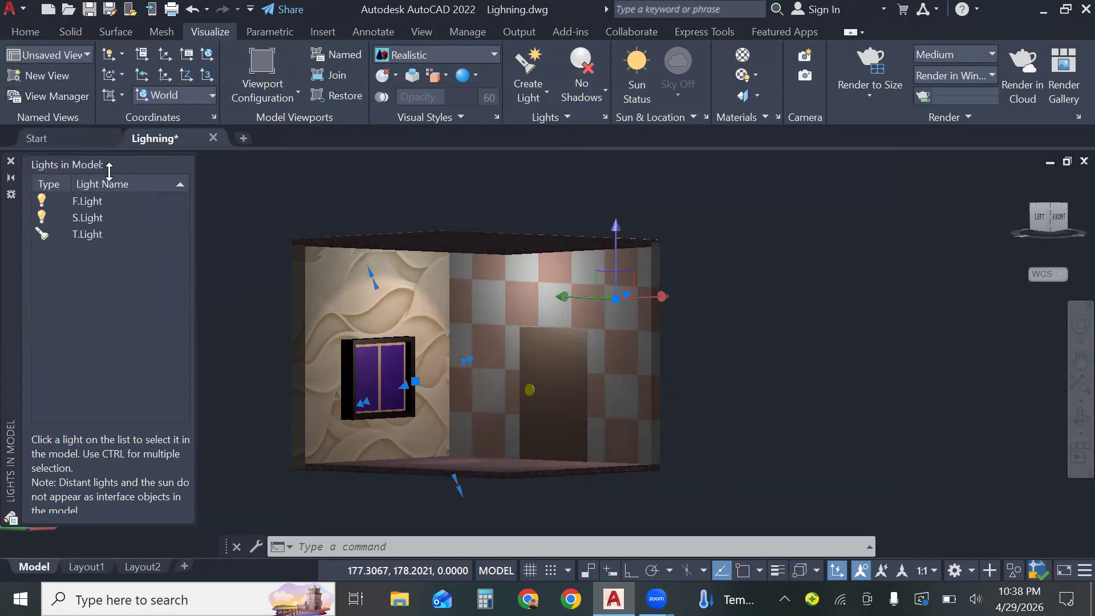
{"action": "left_click", "coordinate": [9, 160]}
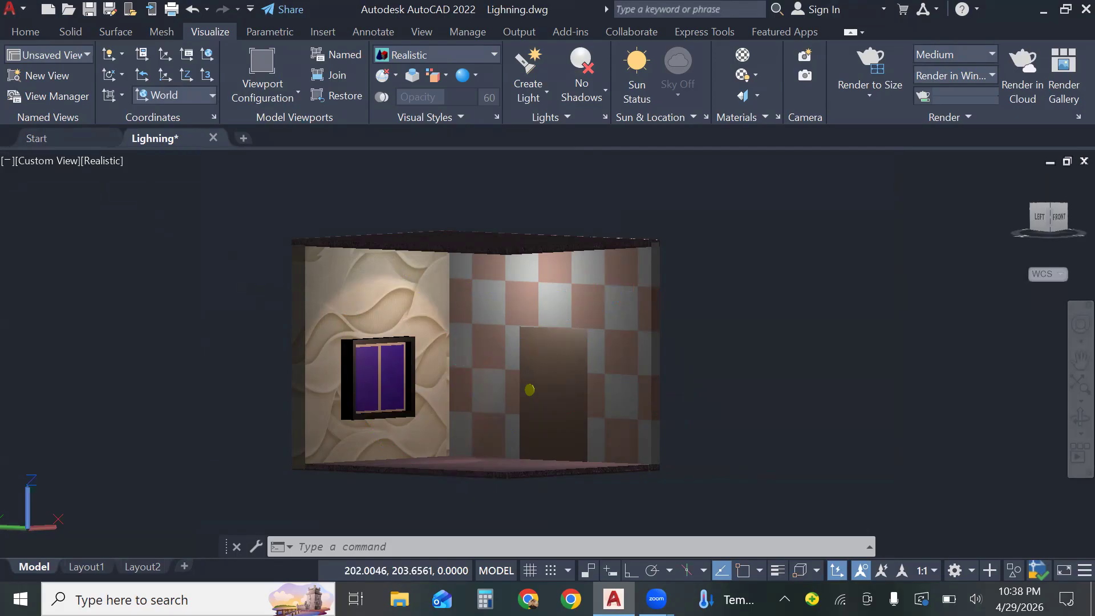
{"action": "left_click", "coordinate": [539, 101]}
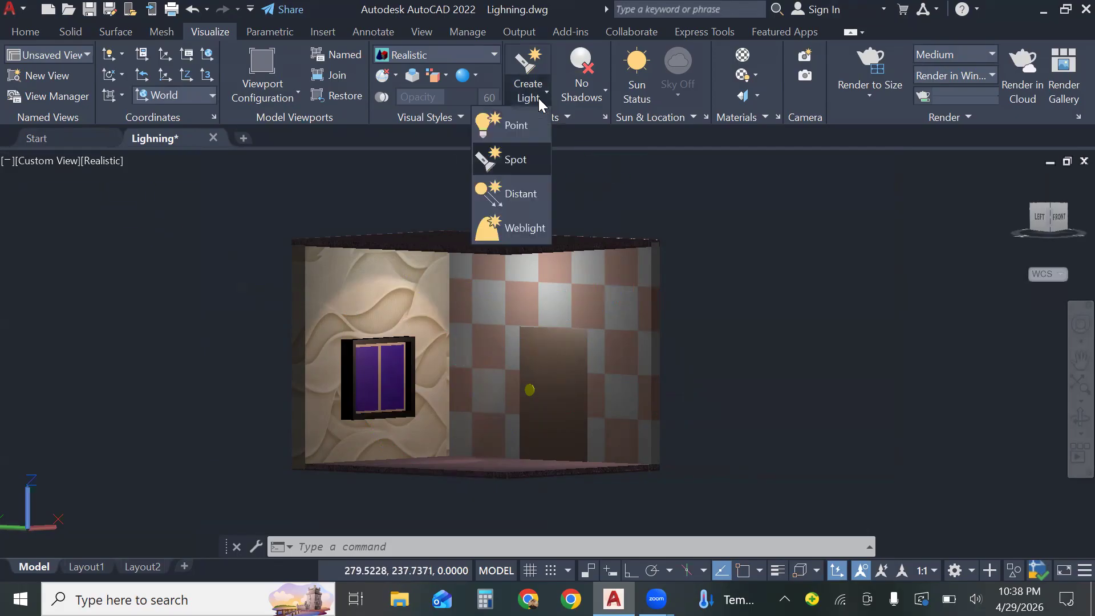
{"action": "left_click", "coordinate": [520, 194]}
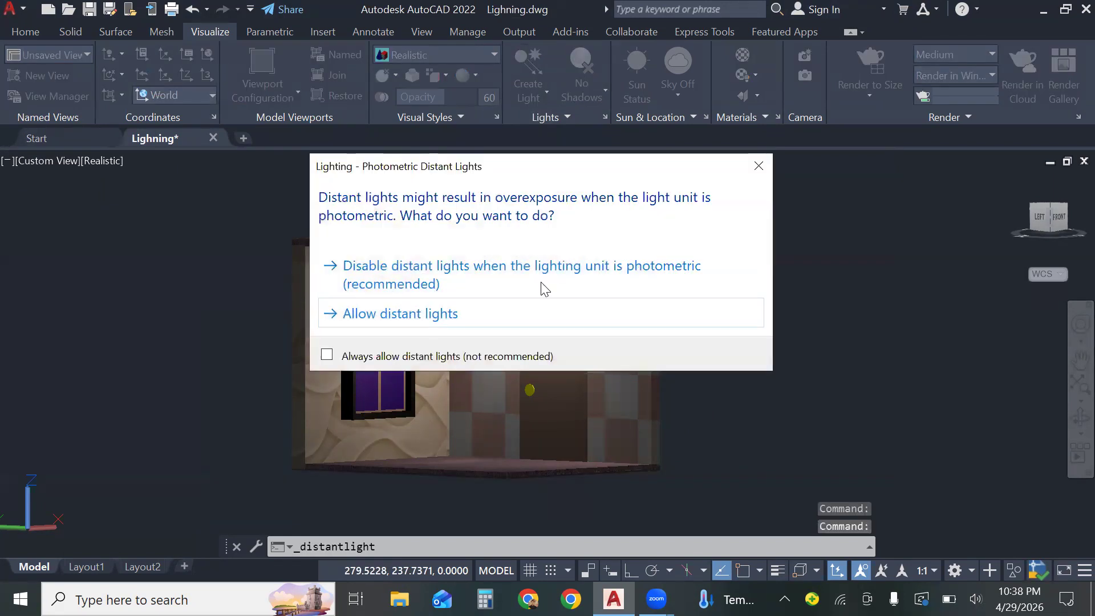
{"action": "left_click", "coordinate": [489, 320]}
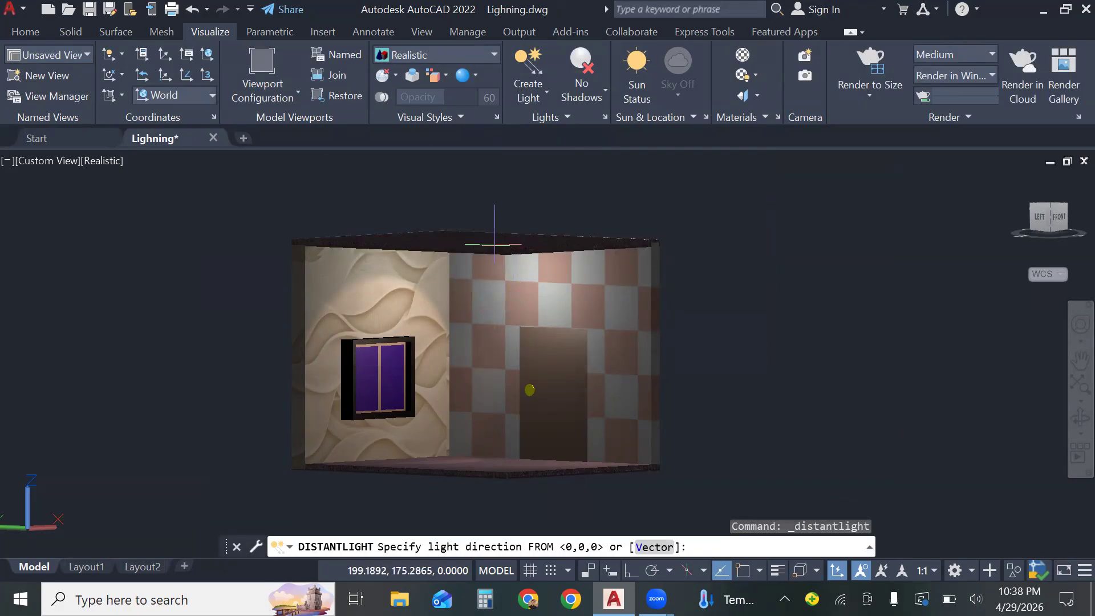
{"action": "key", "text": "Escape"}
{"action": "key", "text": "Escape"}
{"action": "key", "text": "Escape"}
{"action": "key", "text": "Escape"}
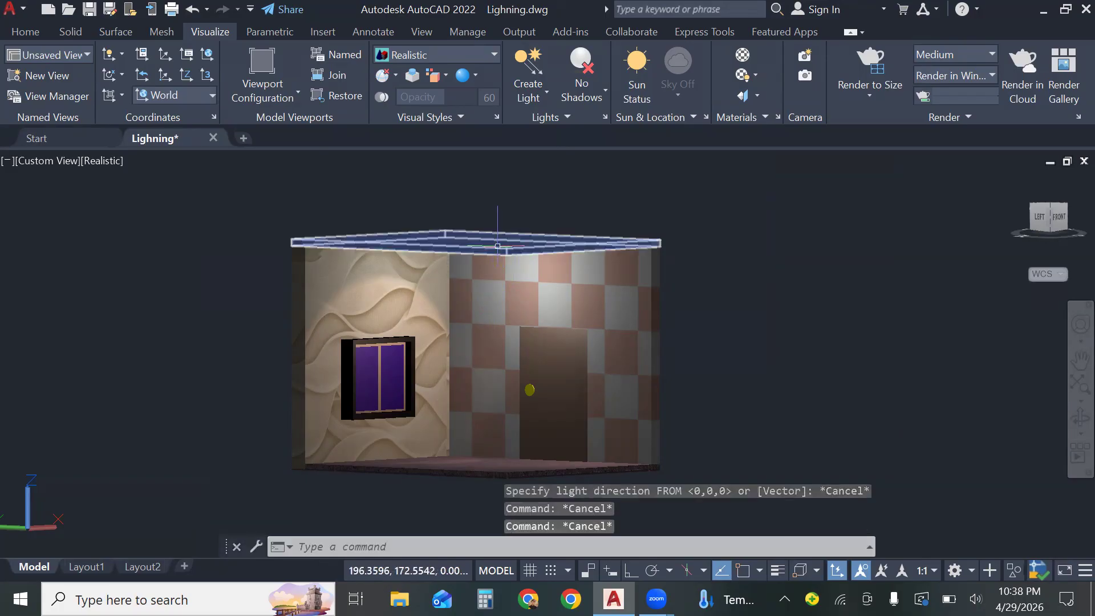
Create a distant light, allowing distant lights, aimed from the bright spot on the ceiling down to the floor, and keep its default options
{"action": "type", "text": "3do"}
{"action": "key", "text": "Return"}
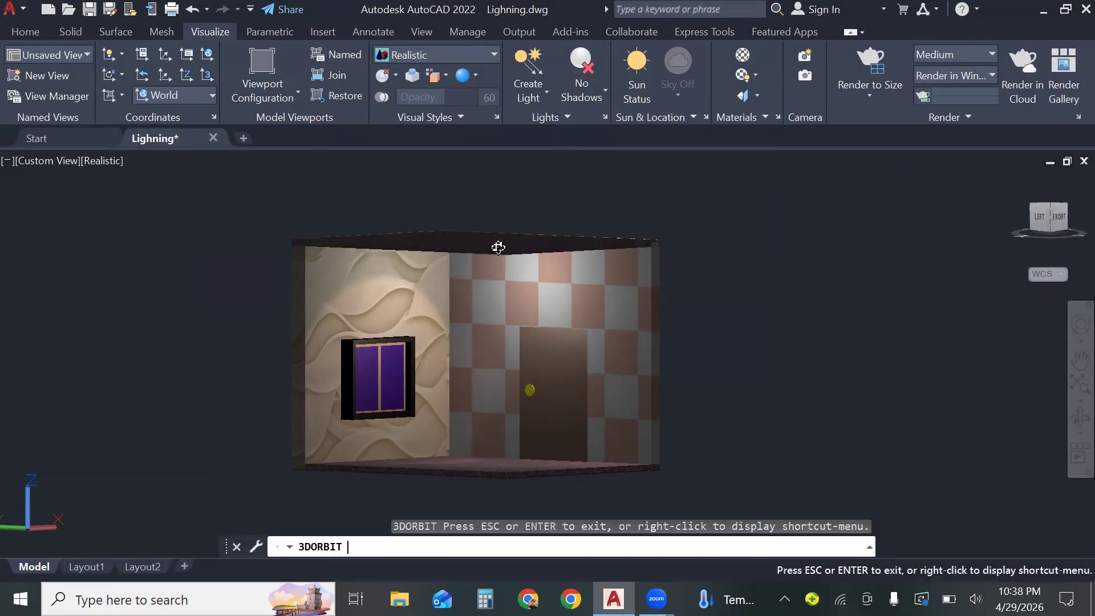
{"action": "mouse_move", "coordinate": [521, 254]}
{"action": "left_mouse_down"}
{"action": "mouse_move", "coordinate": [529, 264]}
{"action": "mouse_move", "coordinate": [531, 245]}
{"action": "mouse_move", "coordinate": [530, 257]}
{"action": "left_mouse_up"}
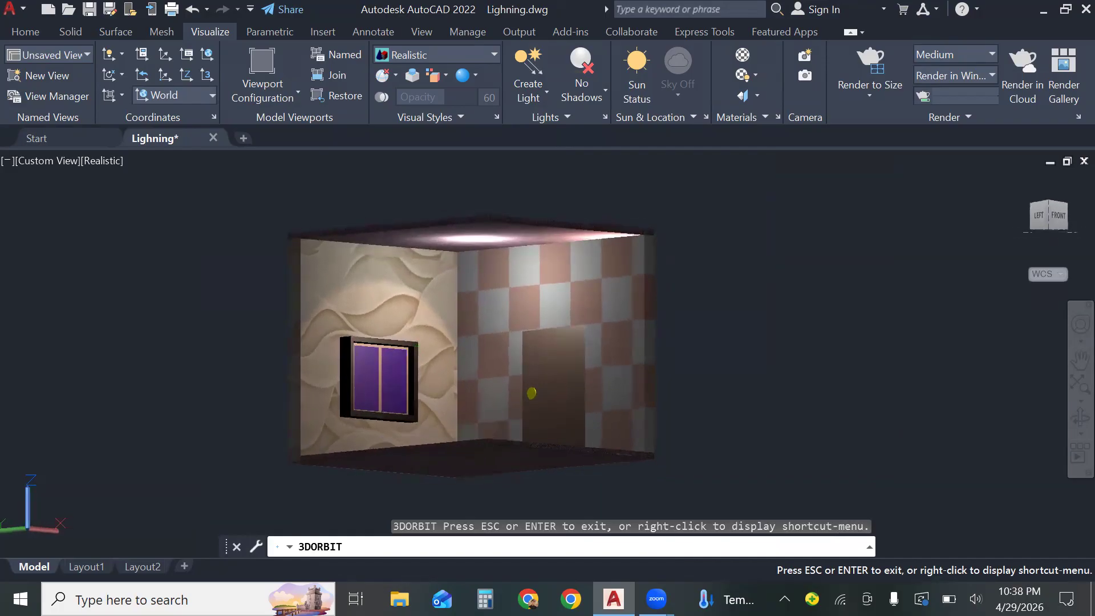
{"action": "key", "text": "Escape"}
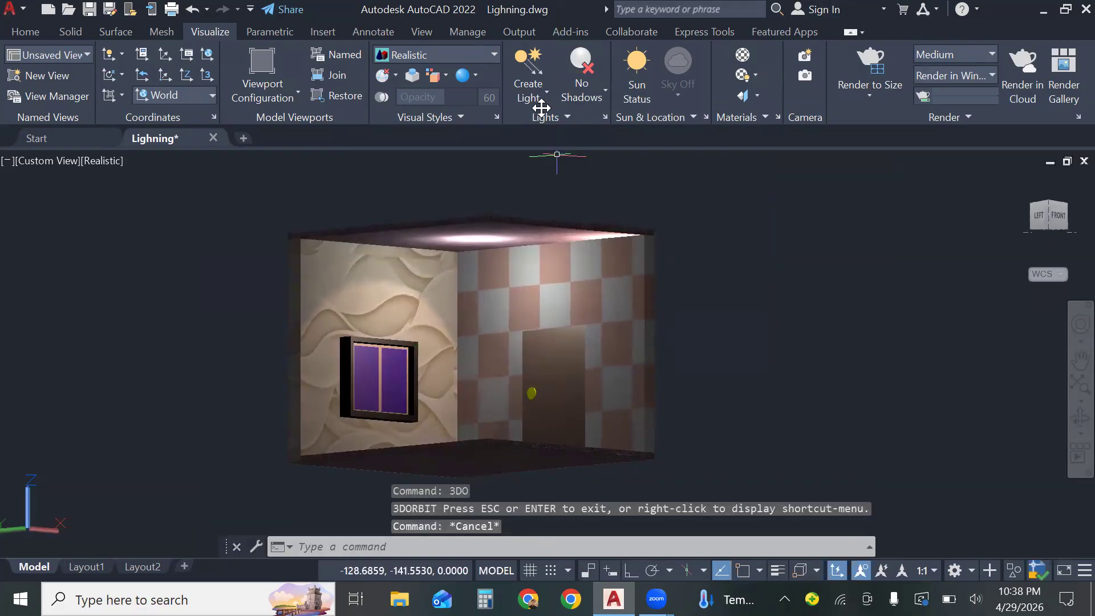
{"action": "left_click", "coordinate": [499, 319]}
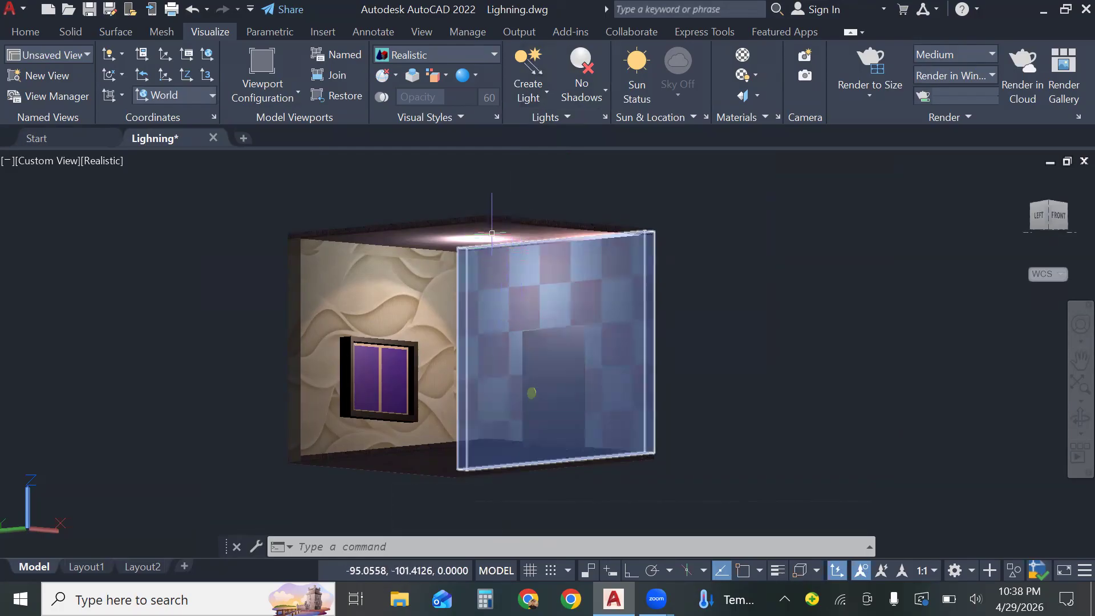
{"action": "left_click", "coordinate": [528, 67]}
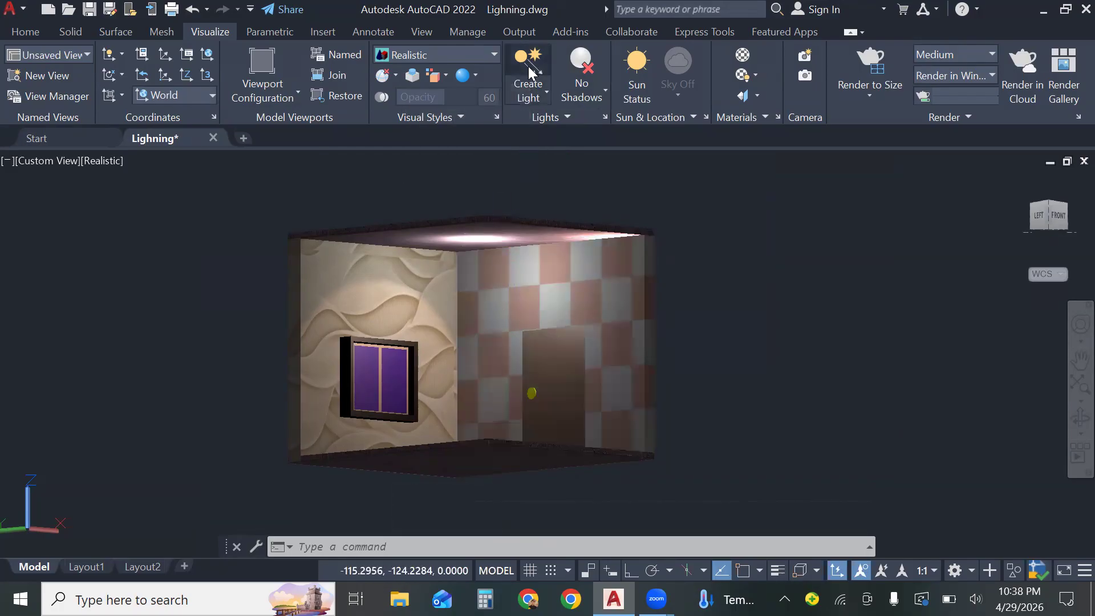
{"action": "left_click", "coordinate": [496, 318]}
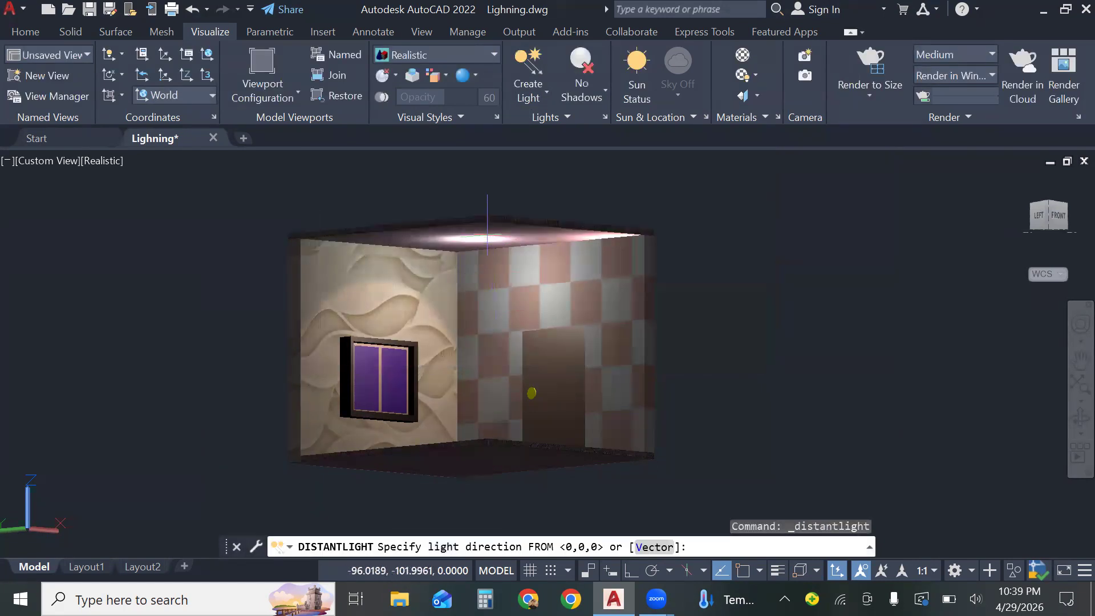
{"action": "left_click", "coordinate": [485, 238]}
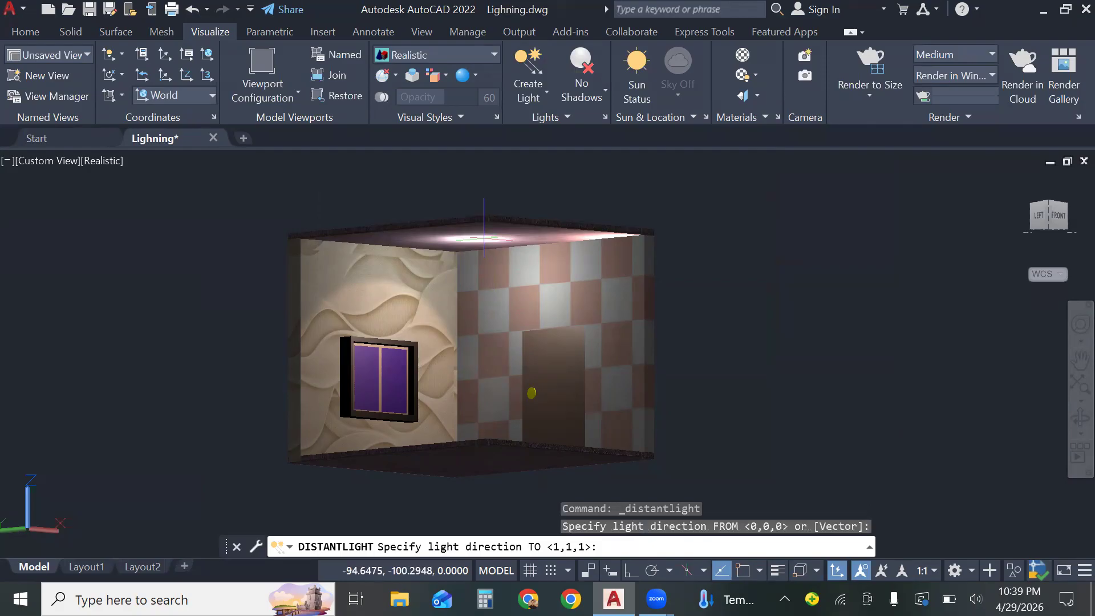
{"action": "left_click", "coordinate": [472, 440]}
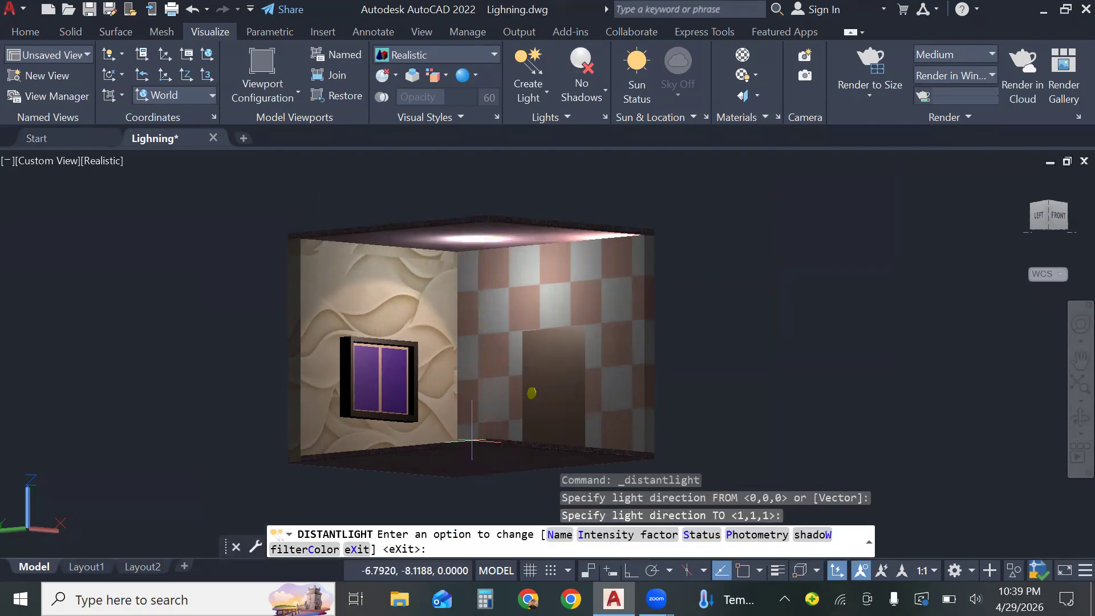
{"action": "left_click", "coordinate": [358, 548]}
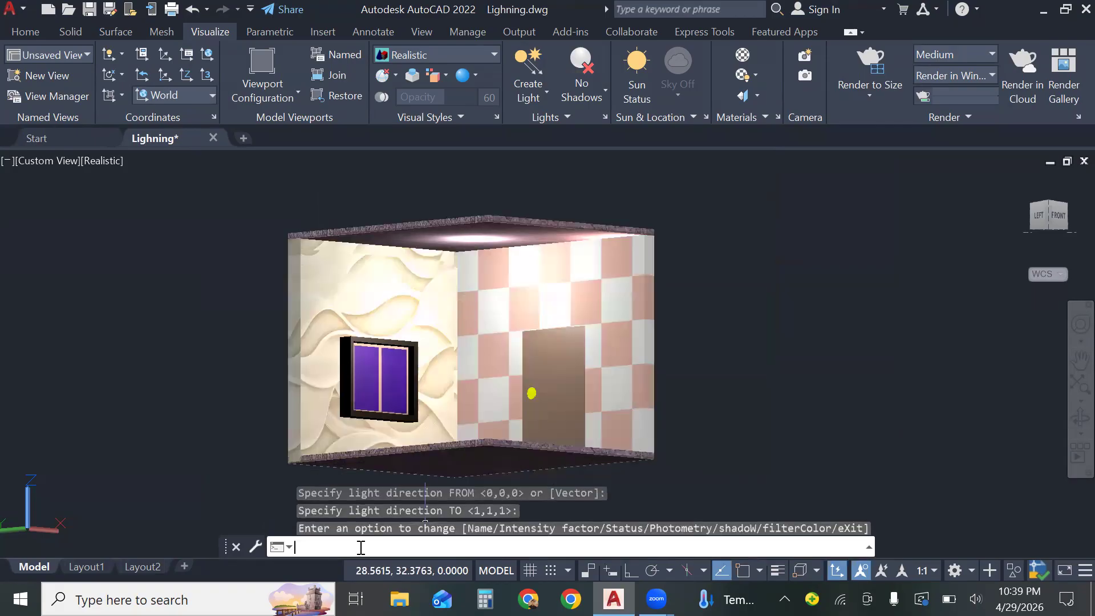
{"action": "type", "text": "x"}
{"action": "key", "text": "Return"}
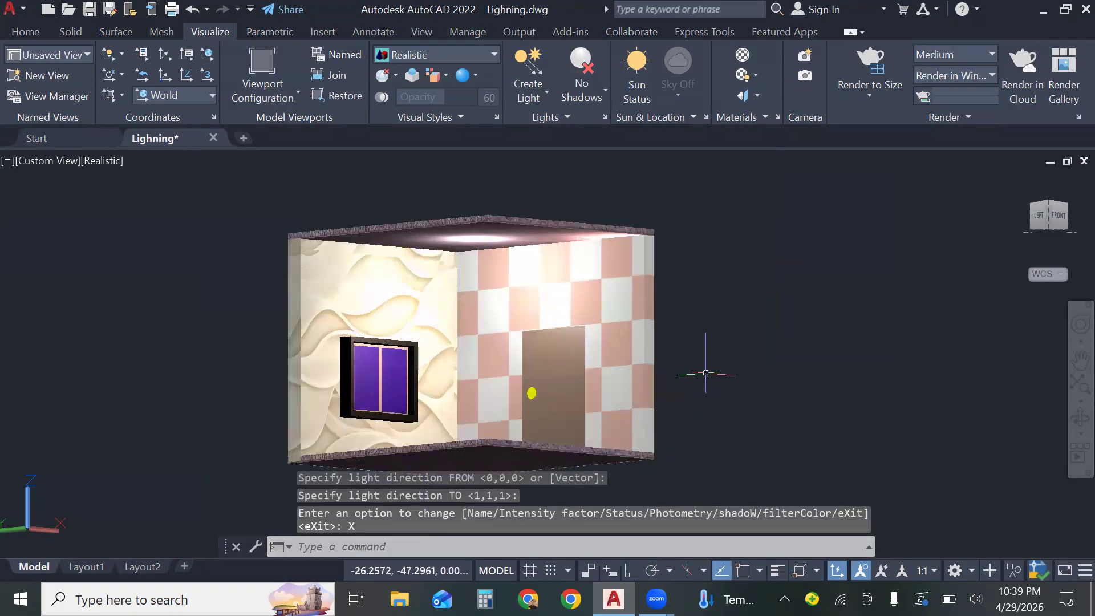
Open the LIGHTLIST list of lights and switch off the F.Light point light in its properties
{"action": "type", "text": "3dorbit"}
{"action": "key", "text": "Return"}
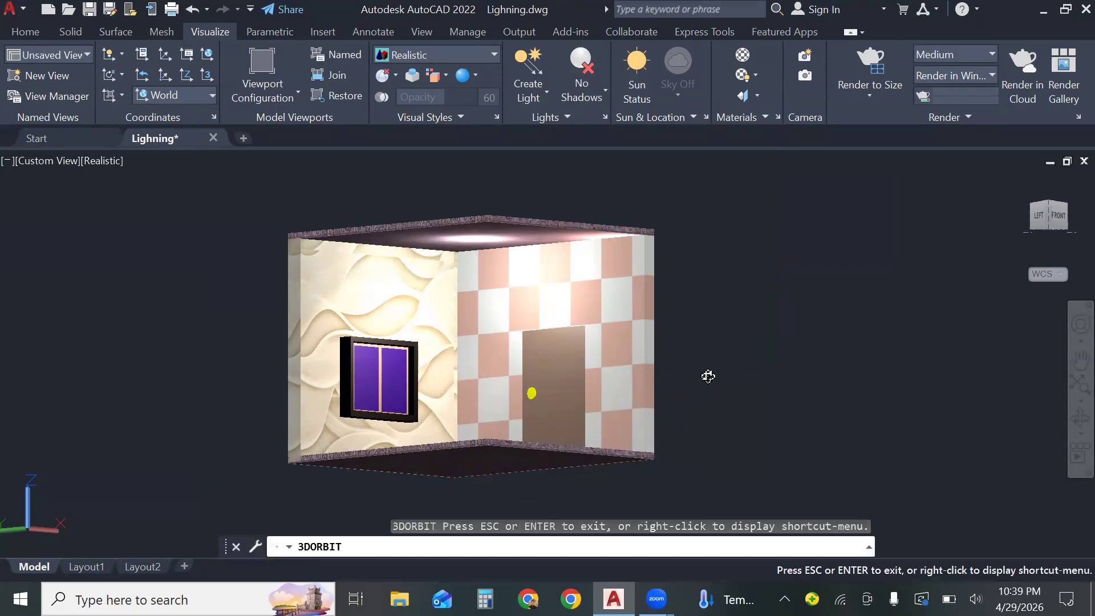
{"action": "left_click_drag", "start_coordinate": [716, 391], "coordinate": [699, 387]}
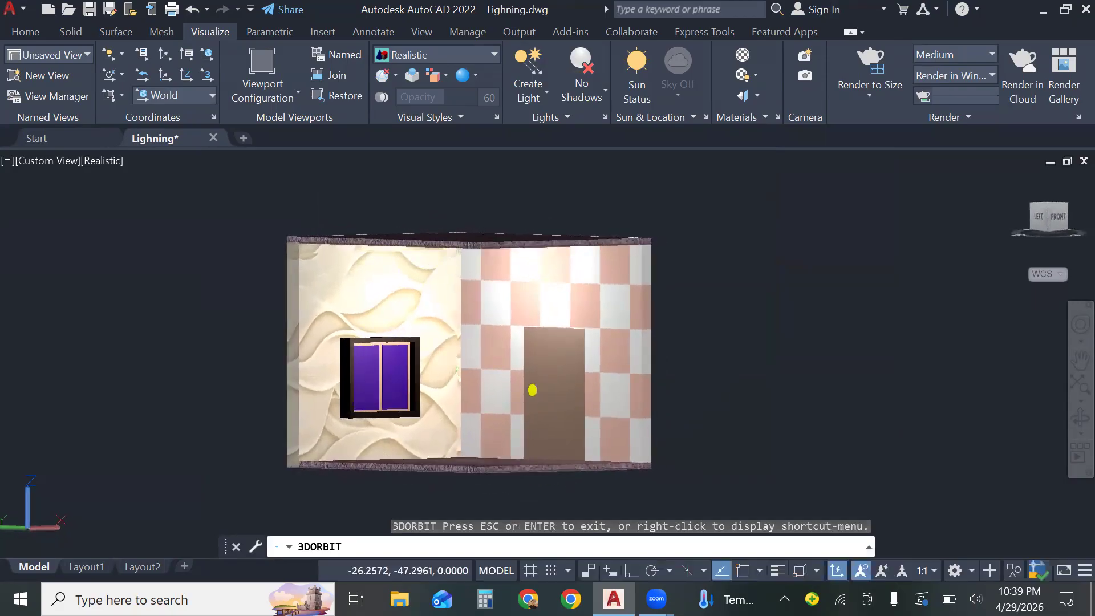
{"action": "key", "text": "Escape"}
{"action": "key", "text": "Escape"}
{"action": "key", "text": "Escape"}
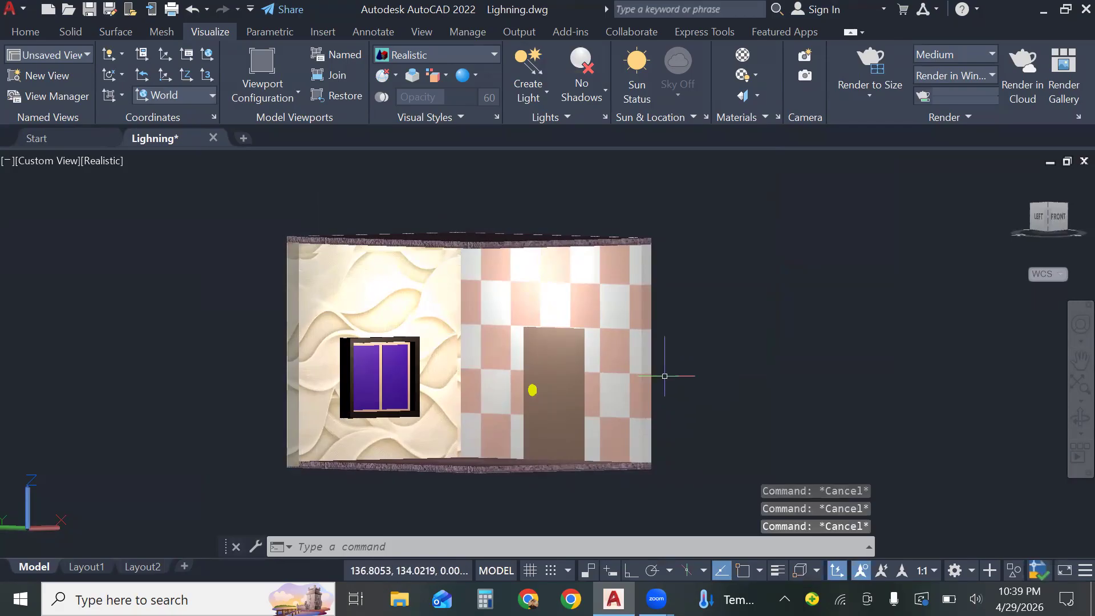
{"action": "type", "text": "li"}
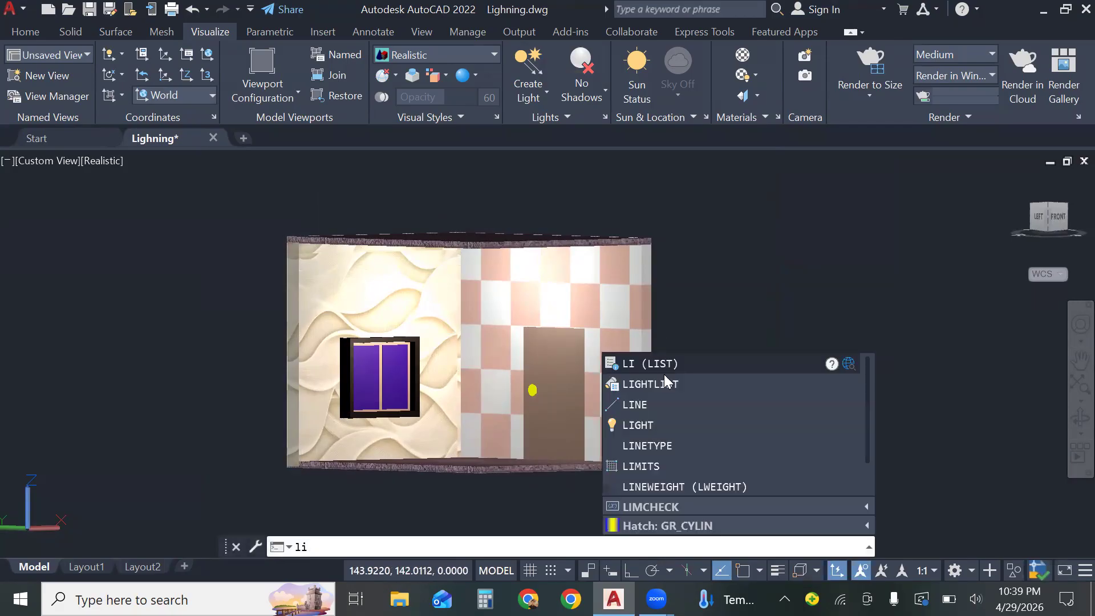
{"action": "left_click", "coordinate": [663, 374]}
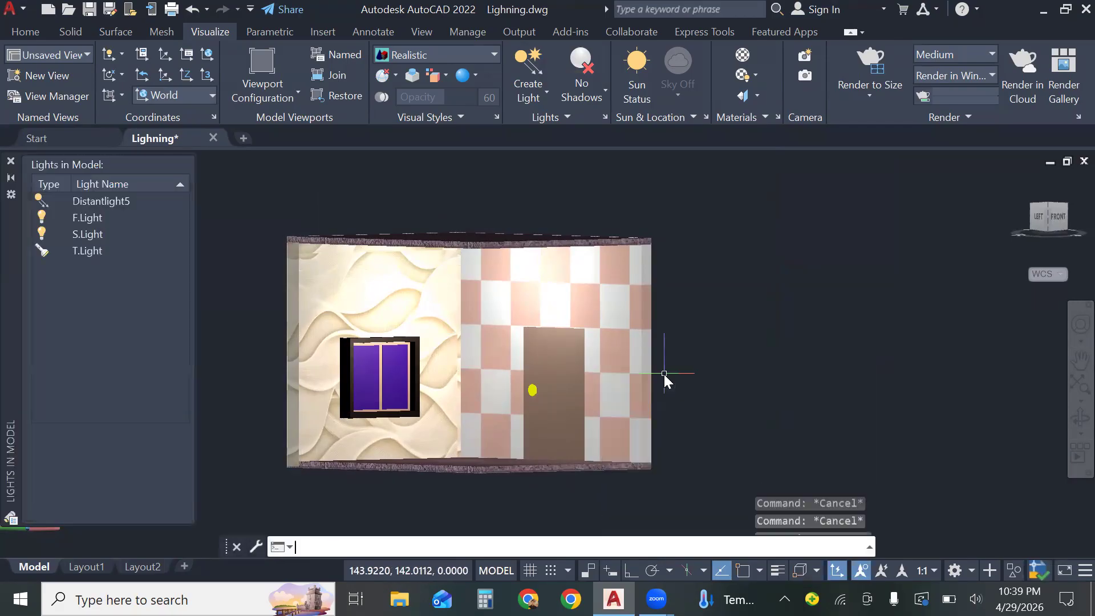
{"action": "double_click", "coordinate": [104, 219]}
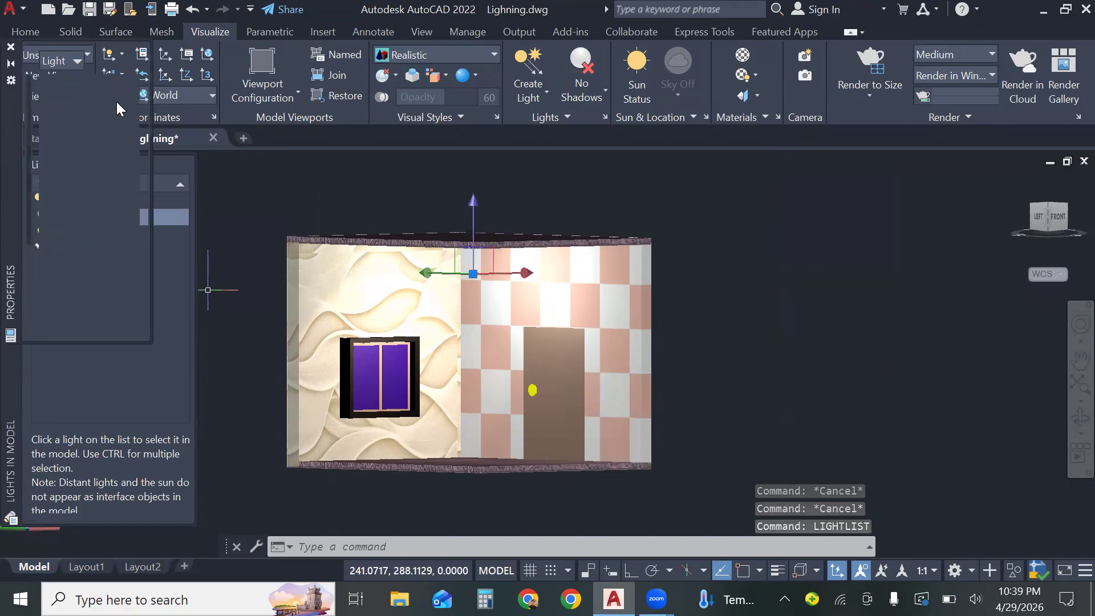
{"action": "left_click", "coordinate": [116, 136]}
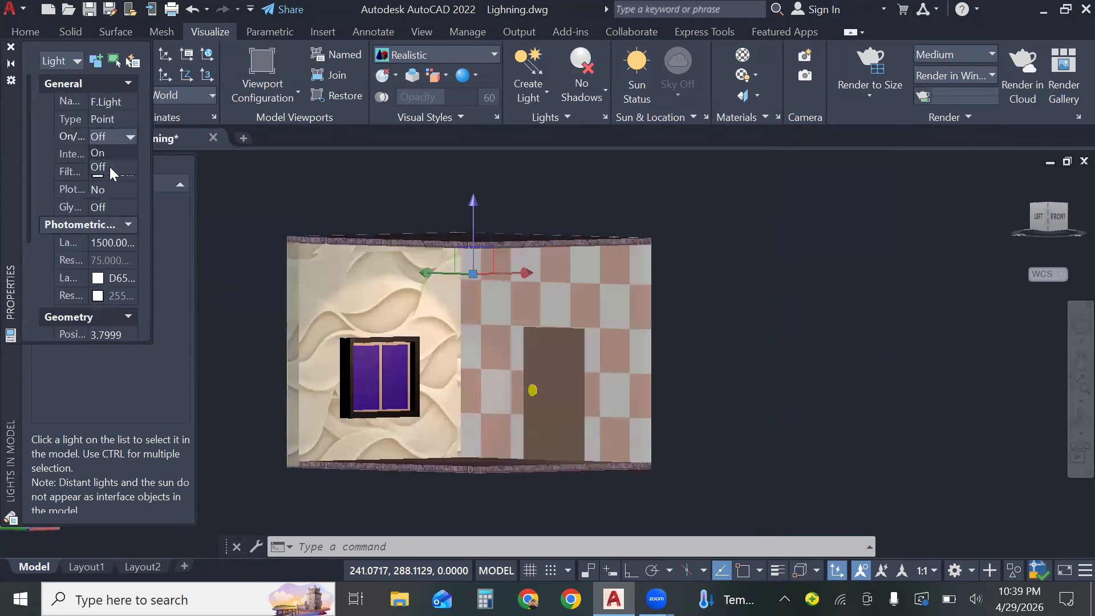
{"action": "left_click", "coordinate": [110, 167]}
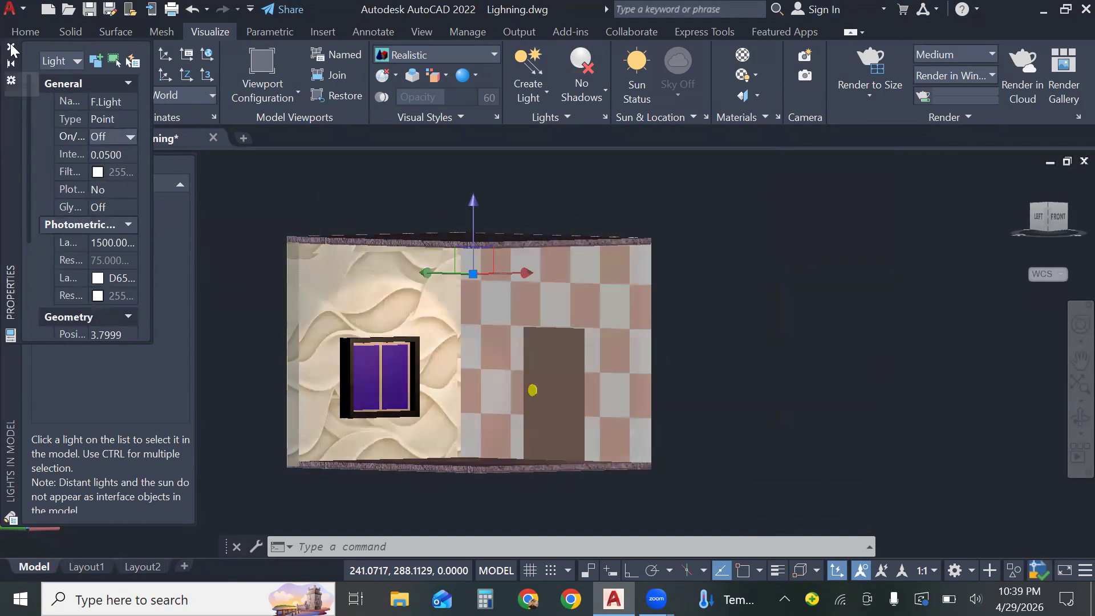
{"action": "left_click", "coordinate": [11, 47]}
Switch off the S.Light point light through its properties
{"action": "double_click", "coordinate": [105, 234]}
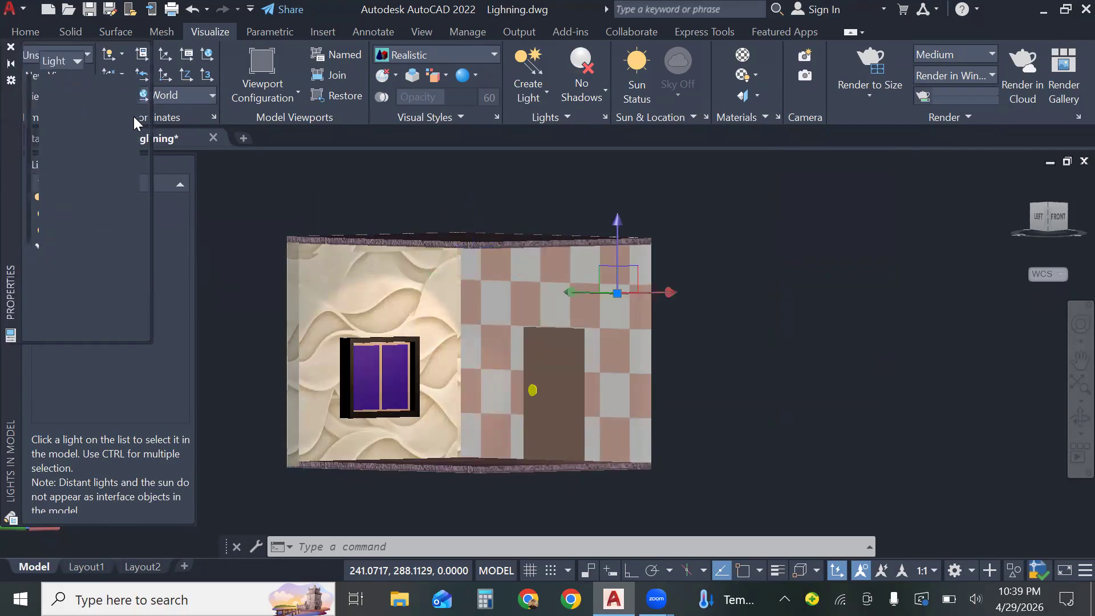
{"action": "left_click", "coordinate": [122, 133]}
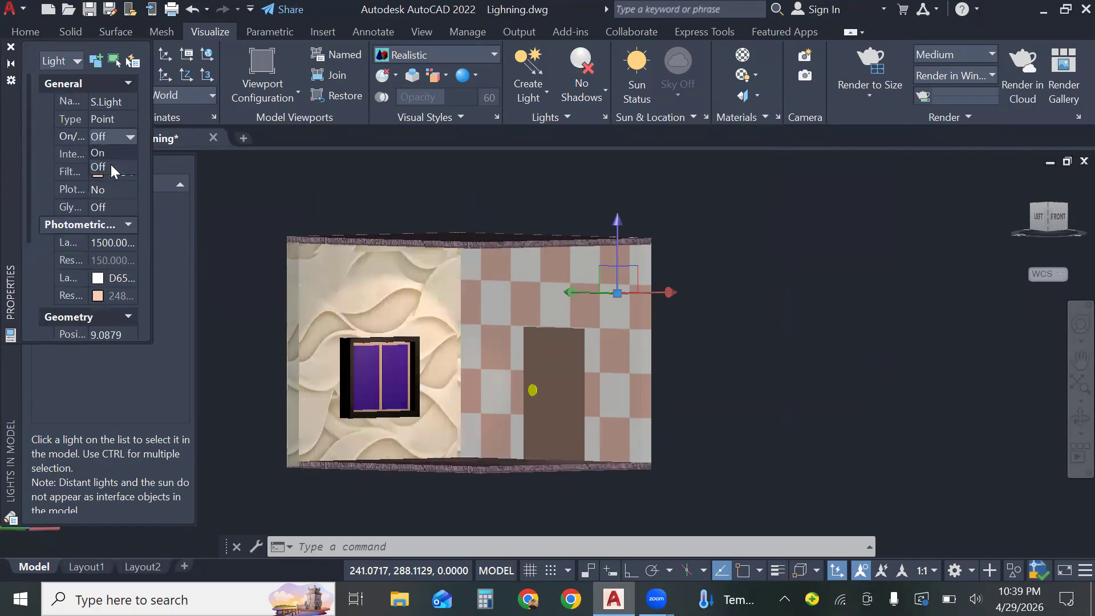
{"action": "left_click", "coordinate": [111, 166]}
{"action": "left_click", "coordinate": [11, 47]}
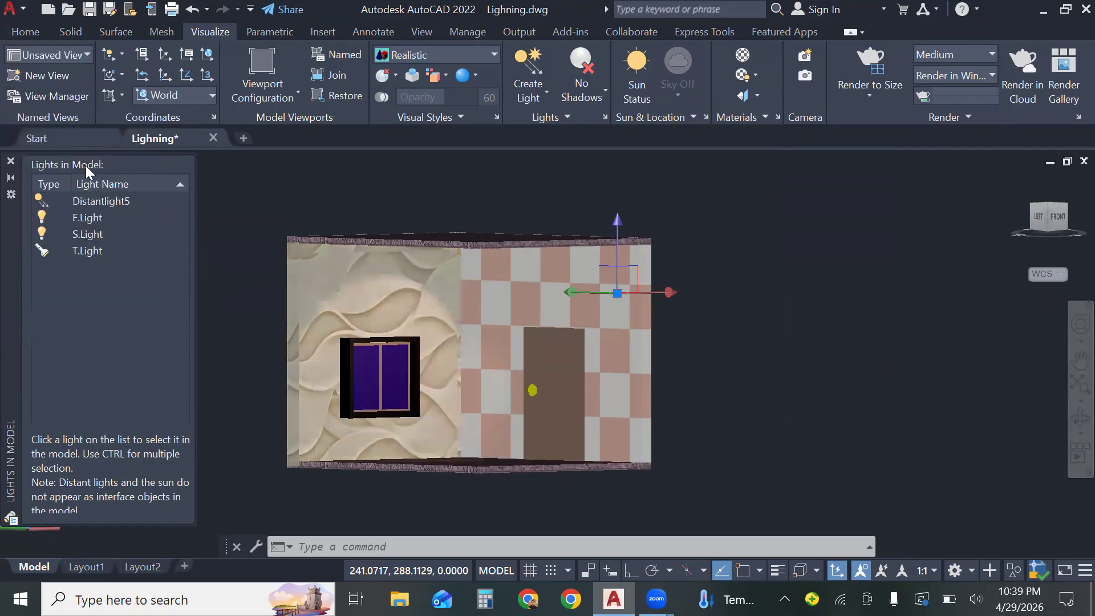
Switch off the T.Light spotlight in its properties and close them
{"action": "left_click", "coordinate": [91, 251]}
{"action": "double_click", "coordinate": [90, 252]}
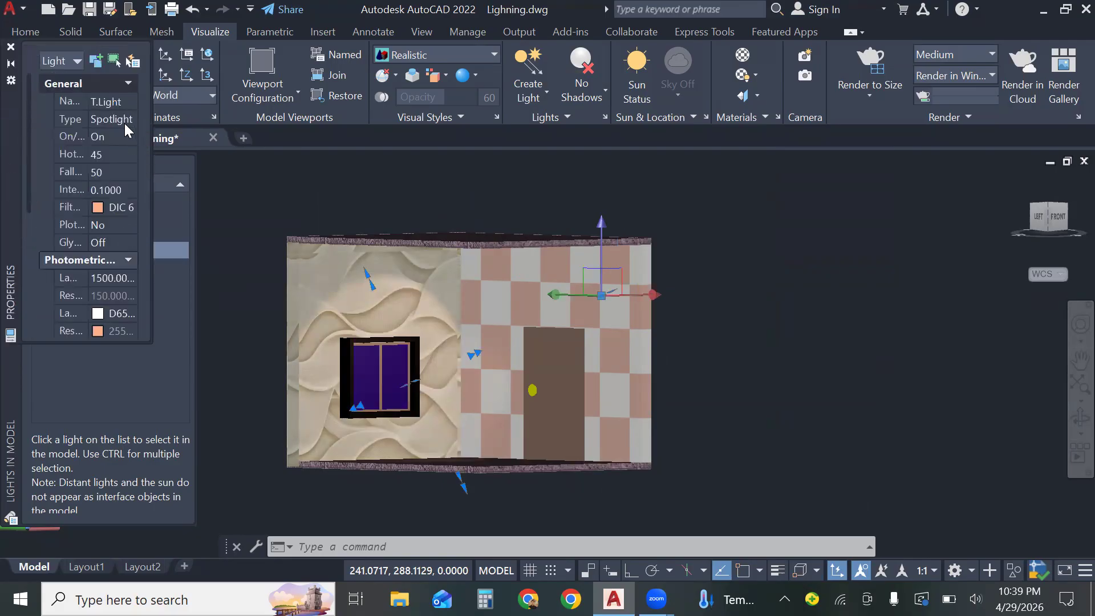
{"action": "left_click", "coordinate": [121, 118]}
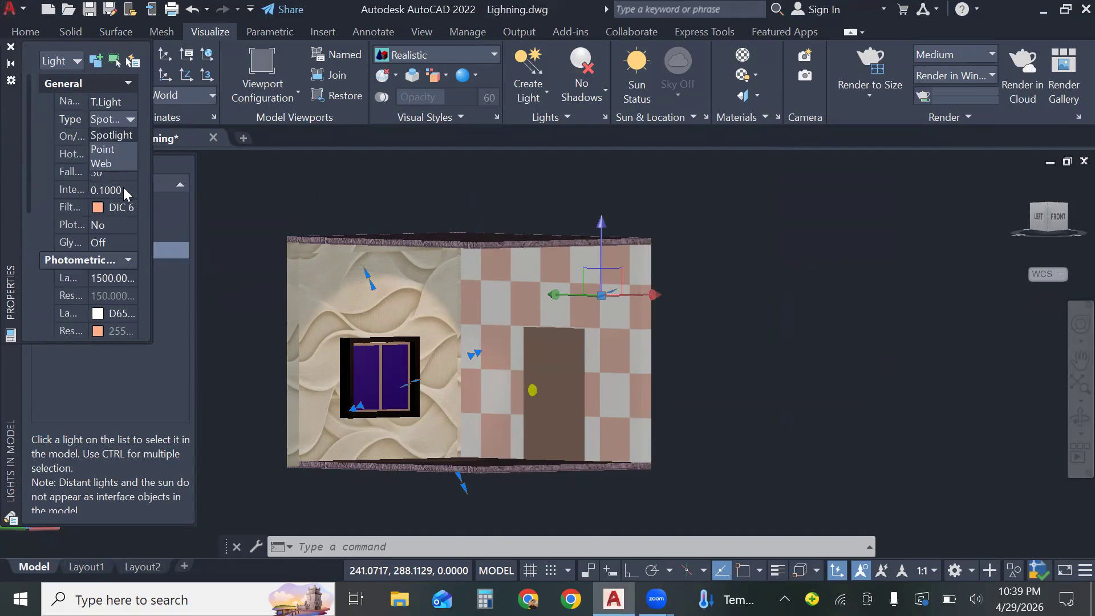
{"action": "left_click", "coordinate": [147, 174]}
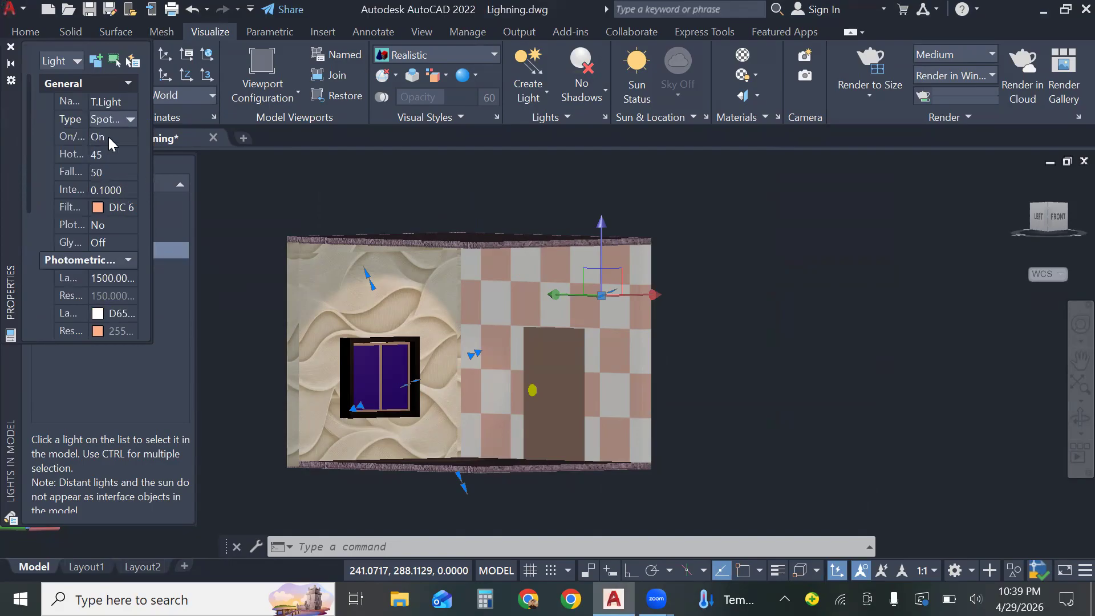
{"action": "left_click", "coordinate": [108, 137]}
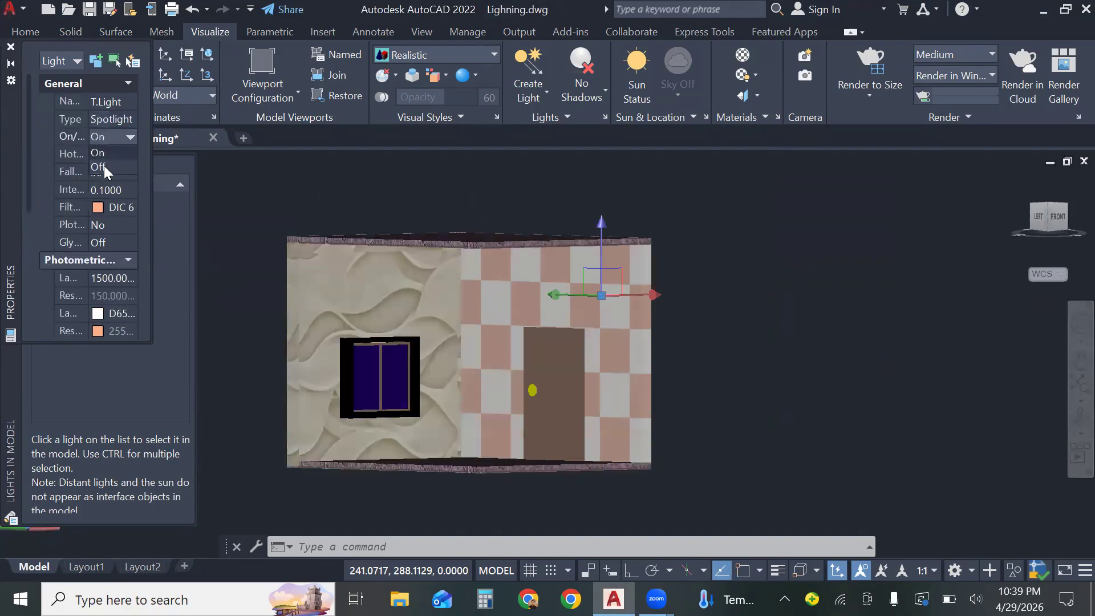
{"action": "left_click", "coordinate": [99, 164]}
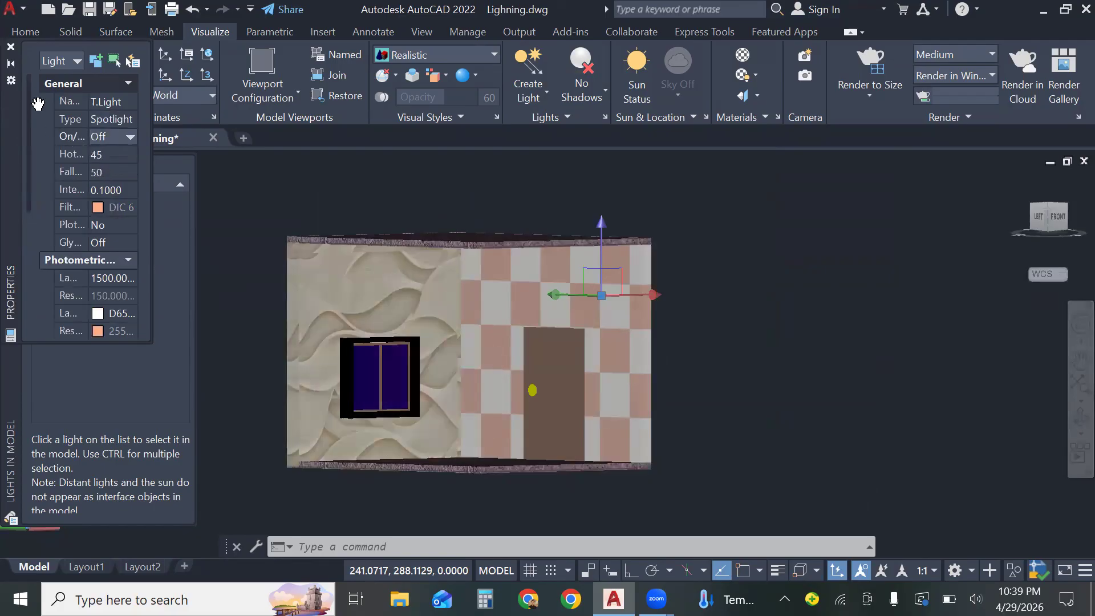
{"action": "left_click", "coordinate": [11, 47]}
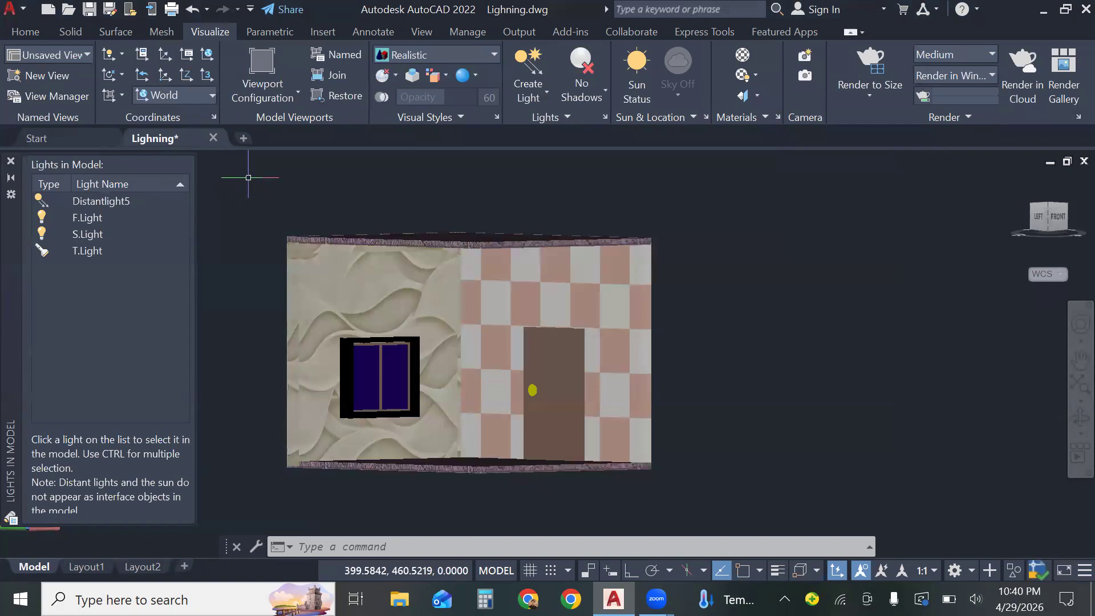
Orbit around the room and review the properties of the distant light and the F.Light point light
{"action": "key", "text": "Return"}
{"action": "mouse_move", "coordinate": [279, 190]}
{"action": "left_mouse_down"}
{"action": "mouse_move", "coordinate": [306, 199]}
{"action": "mouse_move", "coordinate": [281, 196]}
{"action": "mouse_move", "coordinate": [294, 195]}
{"action": "left_mouse_up"}
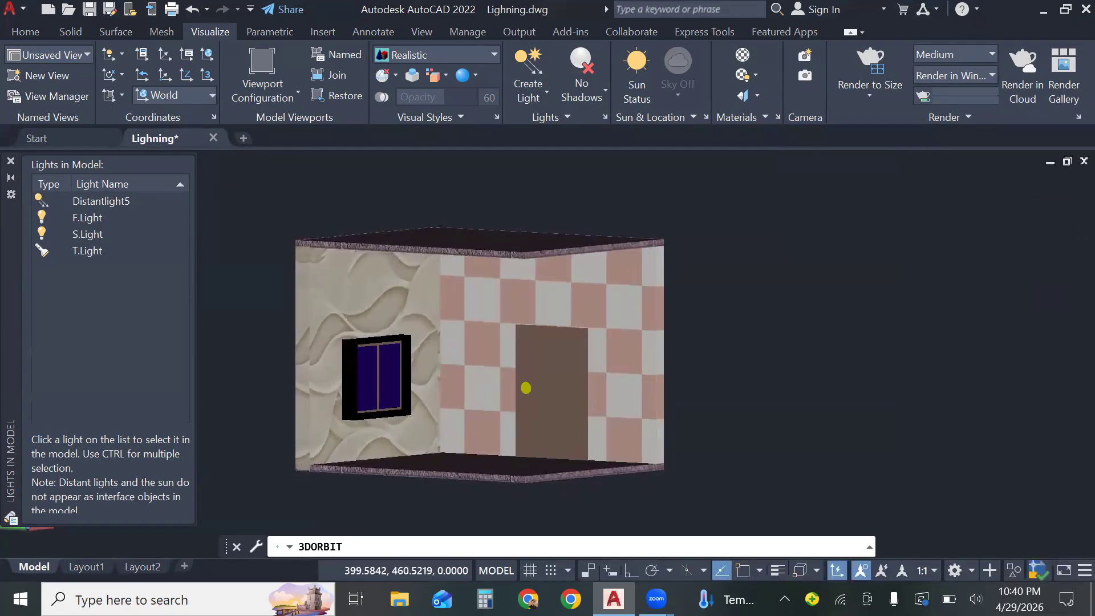
{"action": "key", "text": "Escape"}
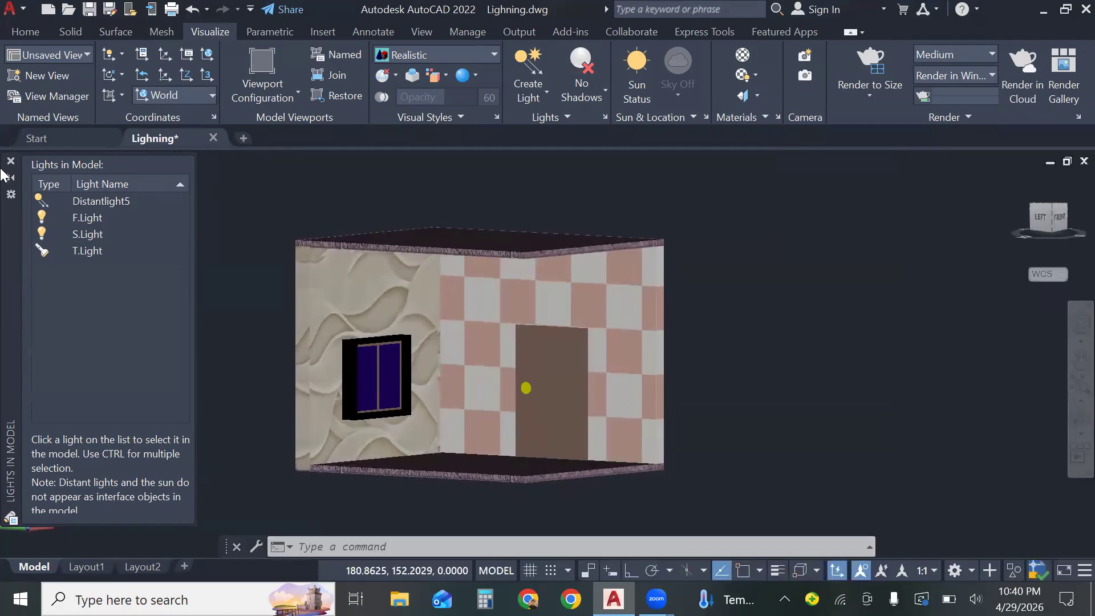
{"action": "double_click", "coordinate": [105, 201]}
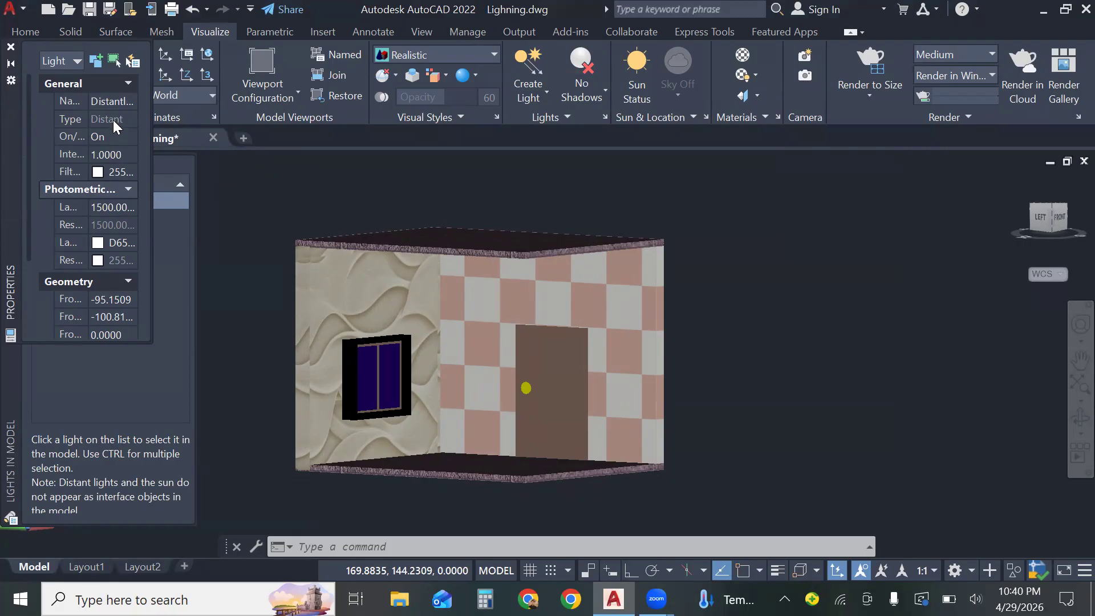
{"action": "left_click", "coordinate": [10, 48]}
{"action": "double_click", "coordinate": [93, 217]}
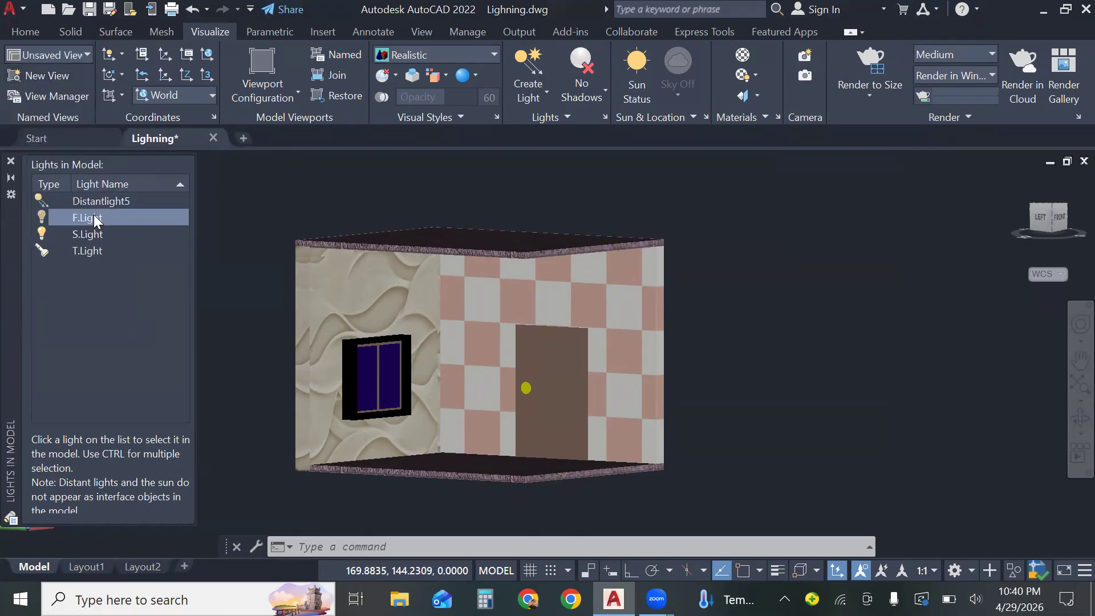
{"action": "left_click", "coordinate": [125, 119]}
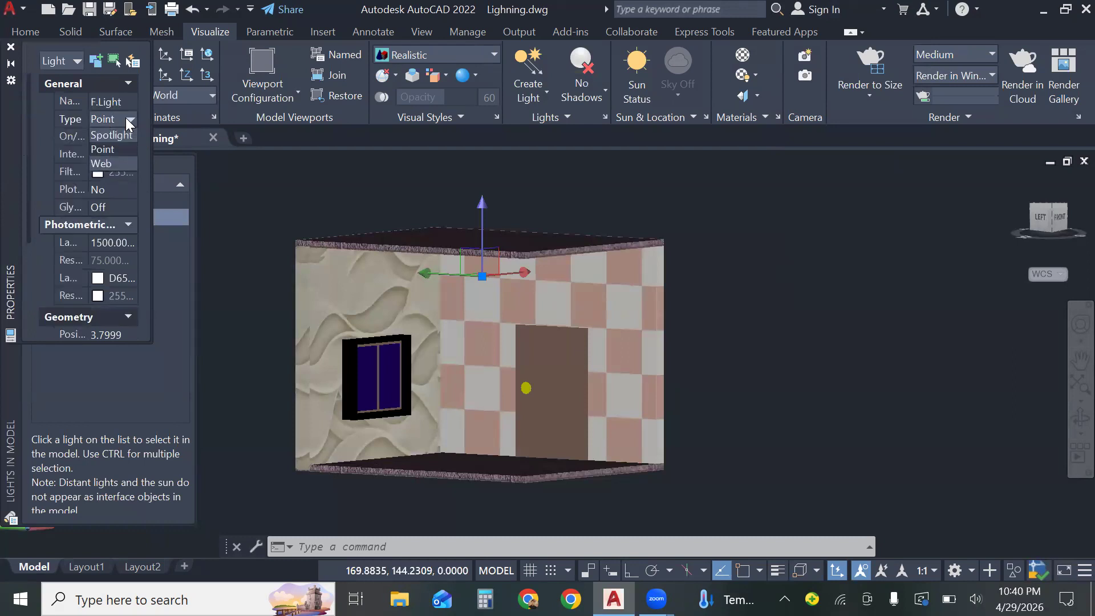
{"action": "left_click", "coordinate": [10, 48]}
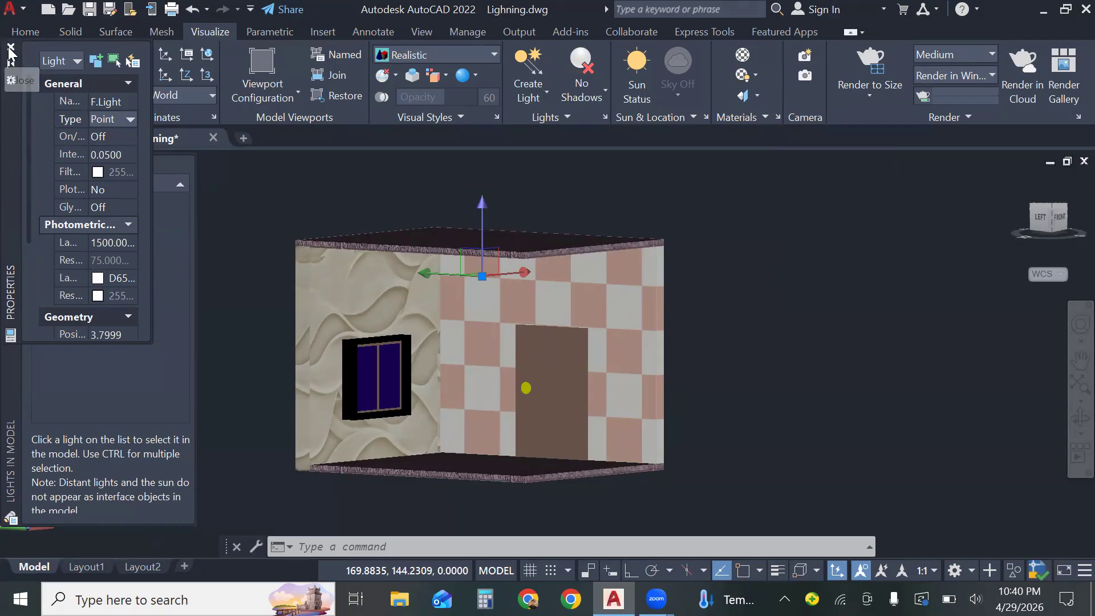
{"action": "left_click", "coordinate": [9, 48]}
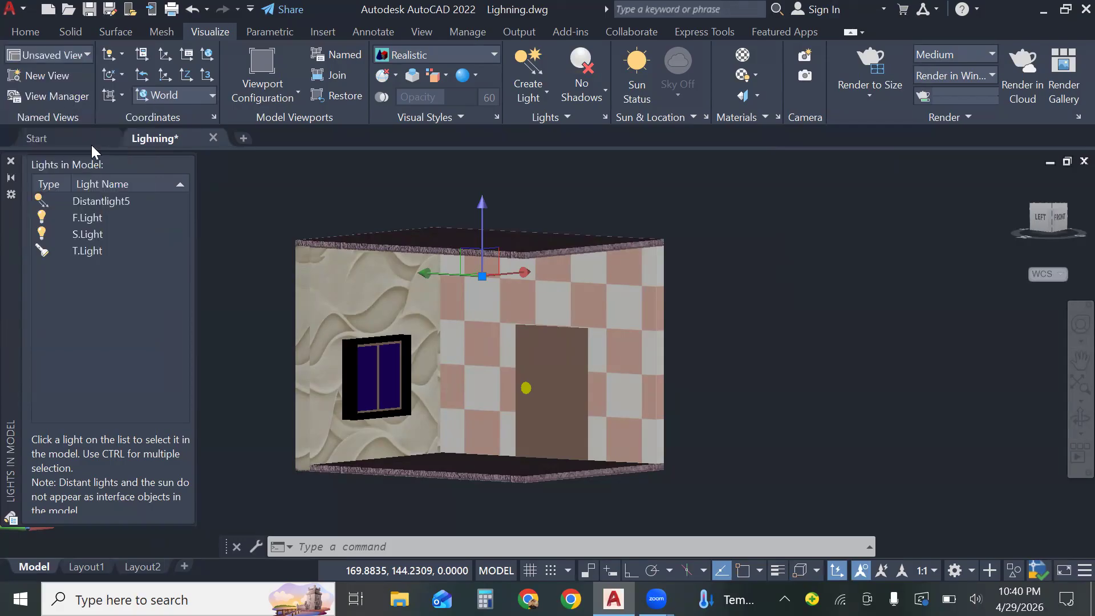
Delete the distant light from the list of lights in the model and close the list
{"action": "left_click", "coordinate": [126, 199]}
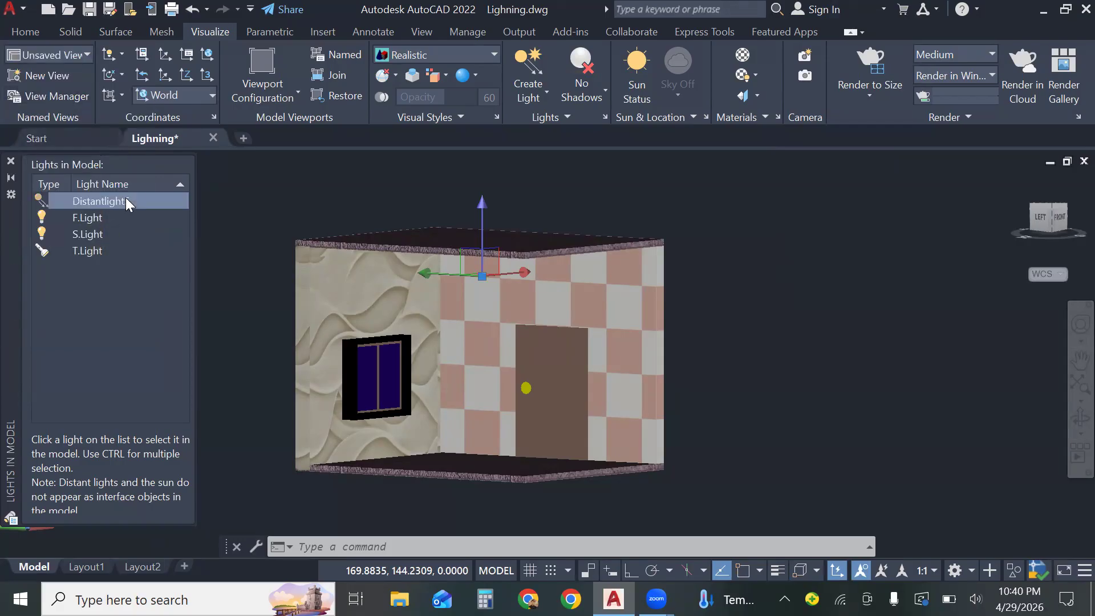
{"action": "double_click", "coordinate": [125, 200]}
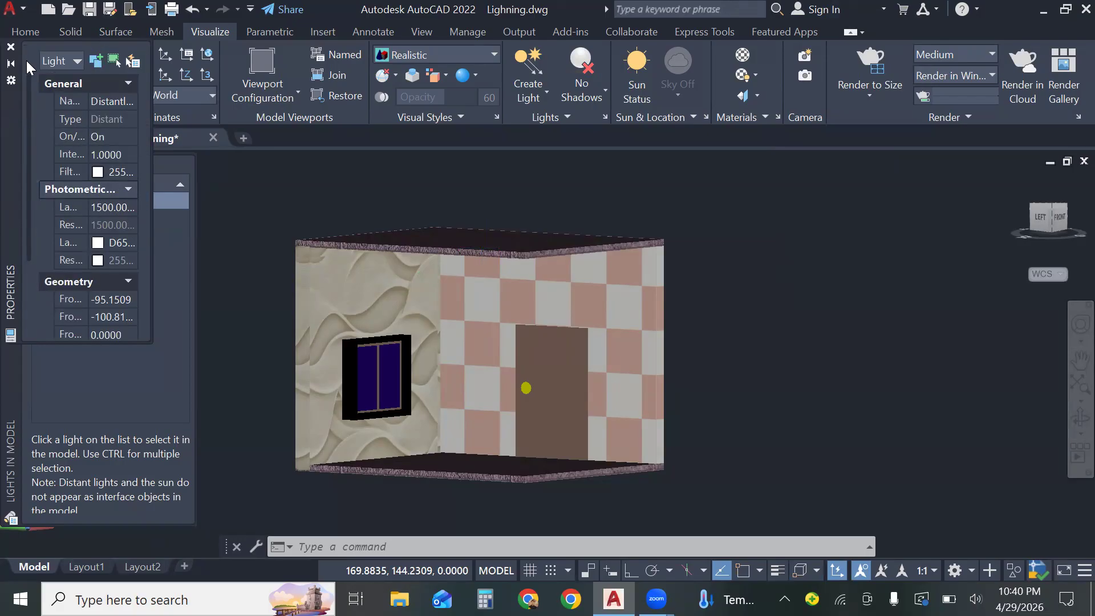
{"action": "left_click", "coordinate": [13, 48]}
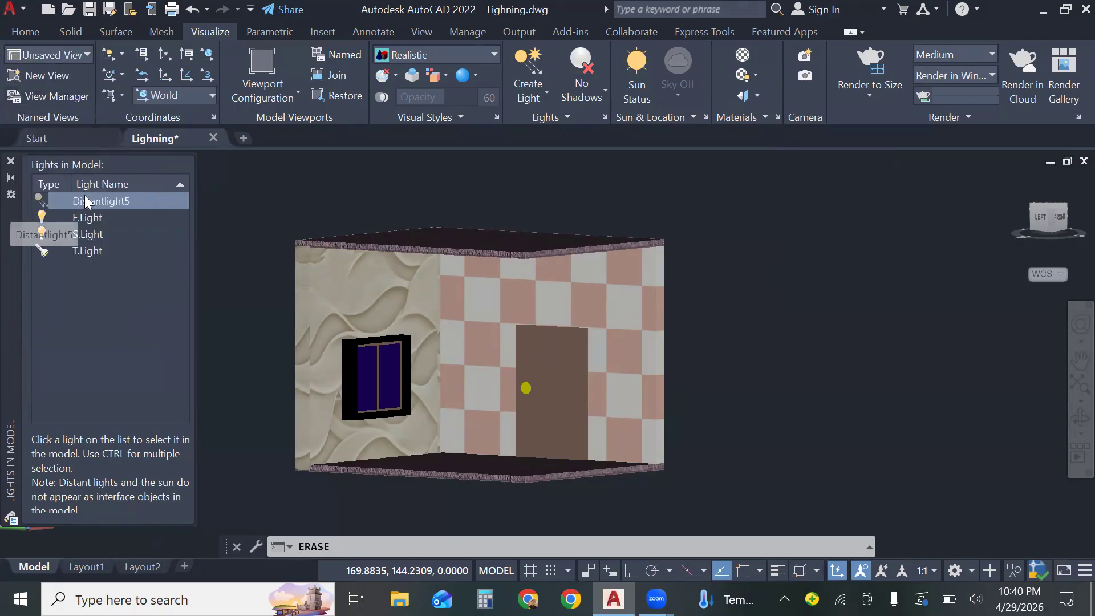
{"action": "key", "text": "Delete"}
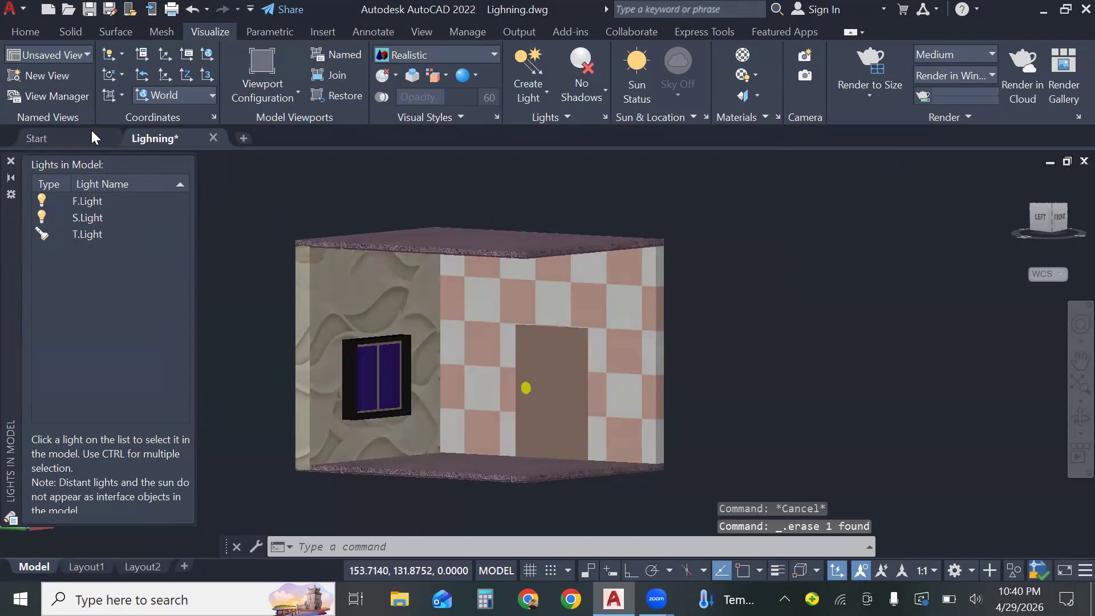
{"action": "left_click", "coordinate": [10, 162]}
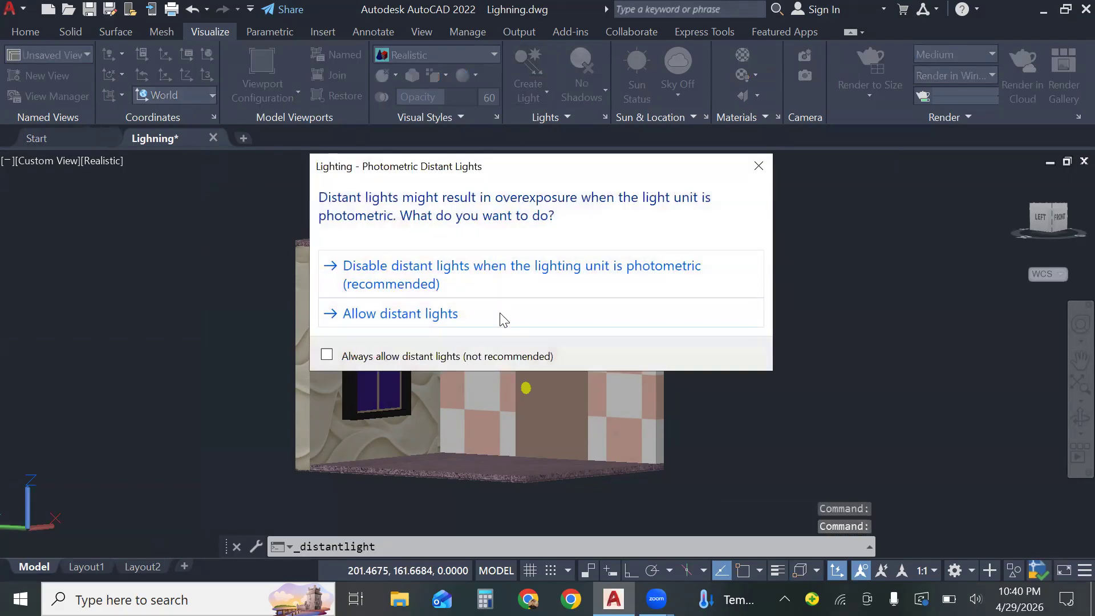
Create a distant light, allowing distant lights, aimed from the ceiling down to the floor, and keep its default options
{"action": "left_click", "coordinate": [501, 313]}
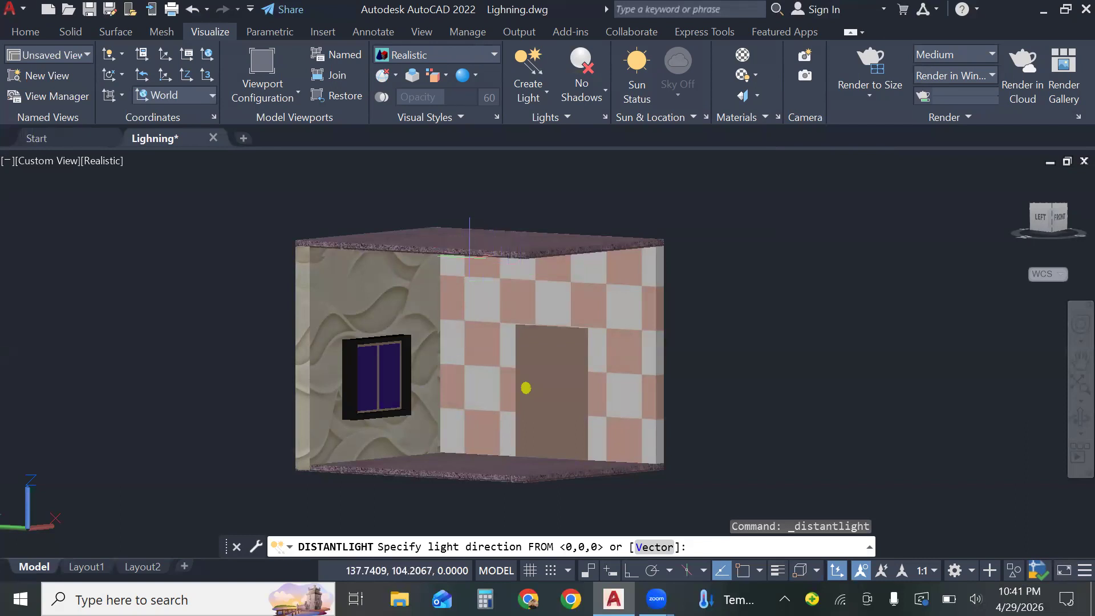
{"action": "key", "text": "Return"}
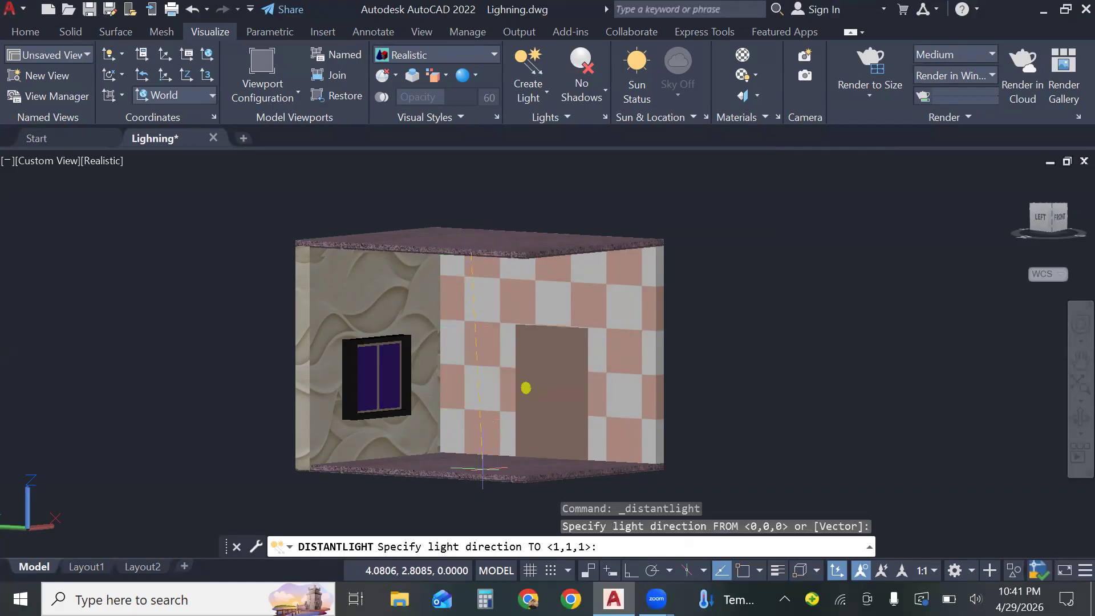
{"action": "key", "text": "Return"}
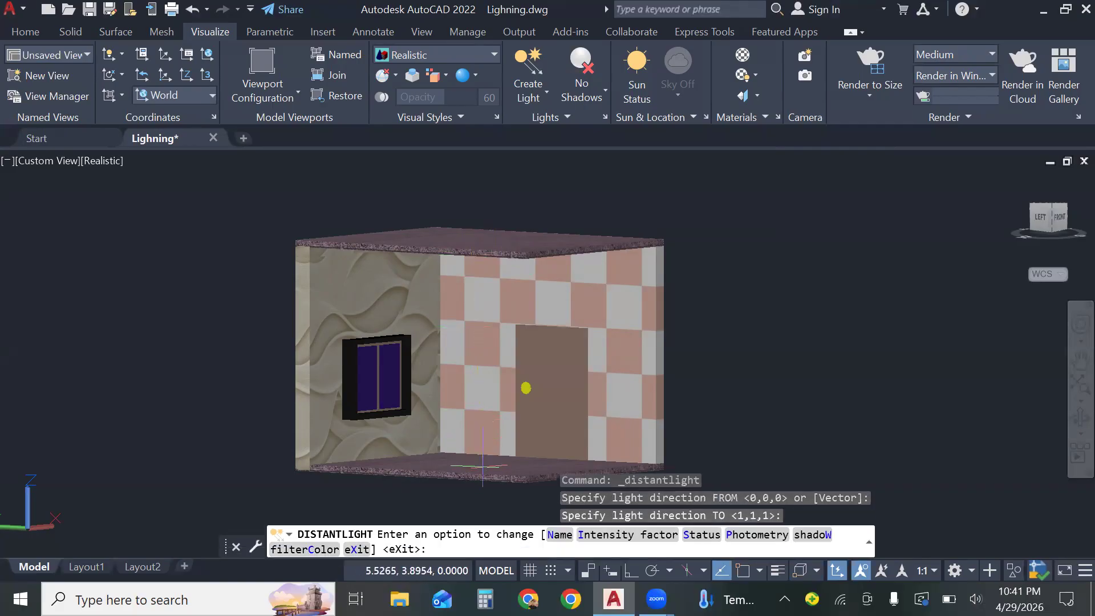
{"action": "left_click", "coordinate": [356, 549]}
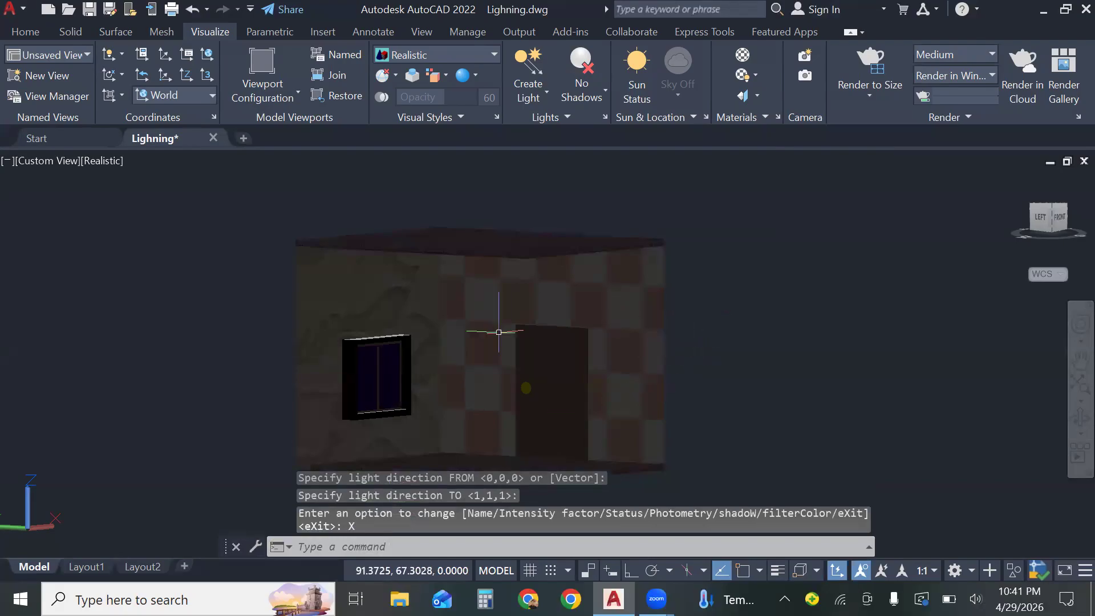
Examine the window, textured walls and door up close under the new distant light
{"action": "scroll", "coordinate": [550, 308], "scroll_direction": "up", "scroll_amount": 4}
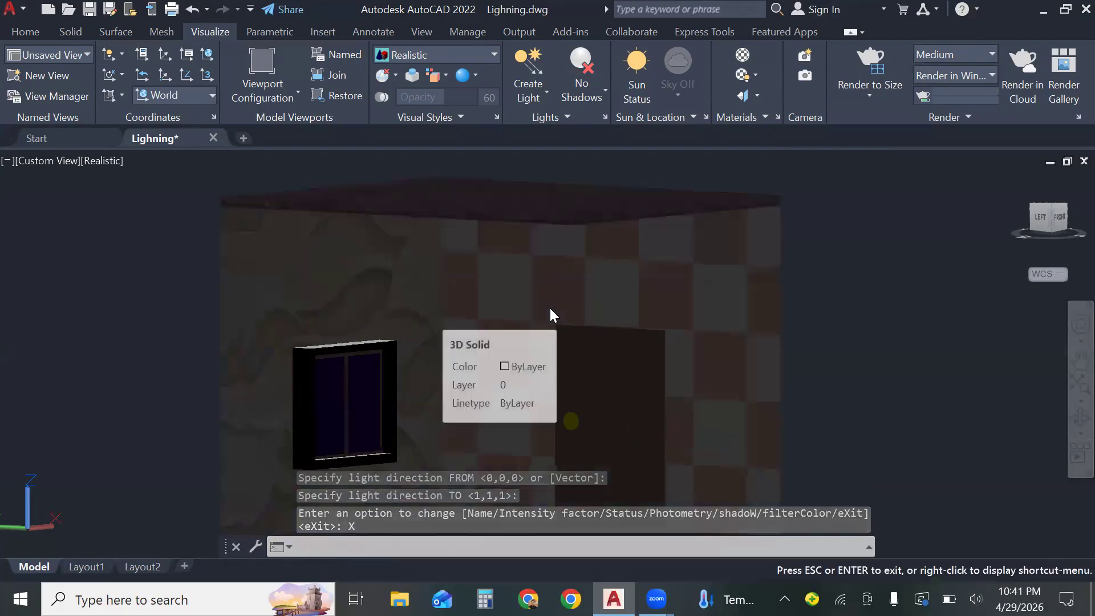
{"action": "scroll", "coordinate": [549, 306], "scroll_direction": "up", "scroll_amount": 5}
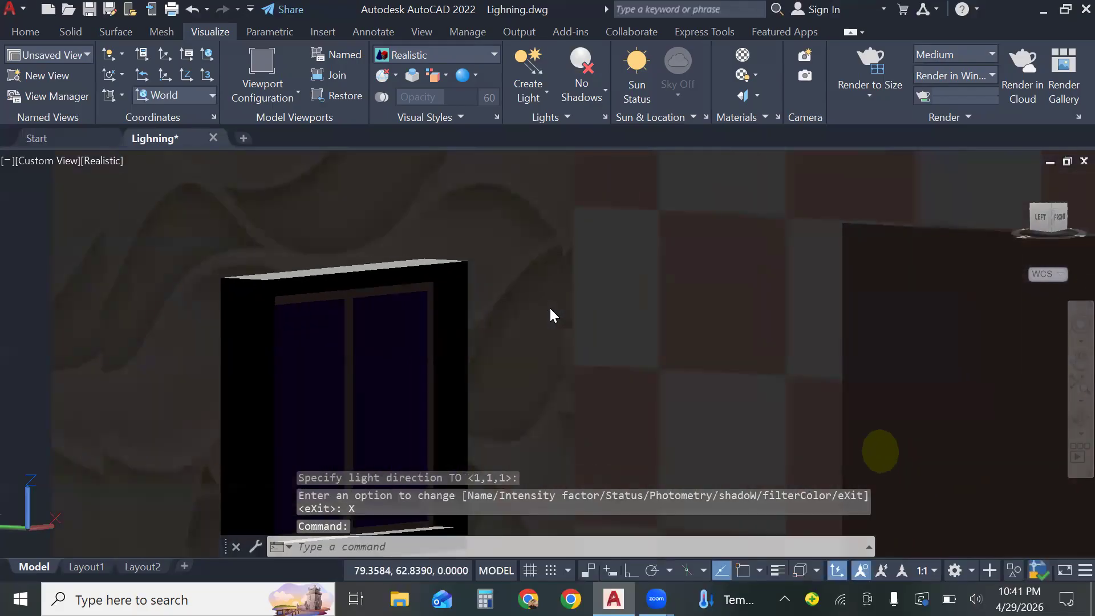
{"action": "scroll", "coordinate": [549, 306], "scroll_direction": "down", "scroll_amount": 4}
{"action": "scroll", "coordinate": [549, 306], "scroll_direction": "up", "scroll_amount": 4}
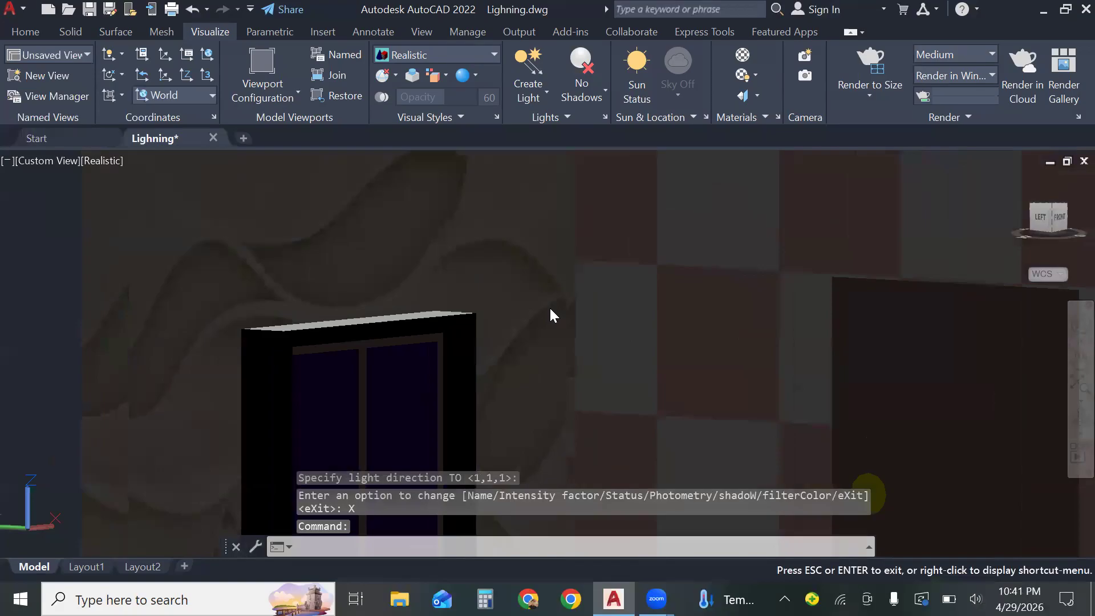
{"action": "middle_click_drag", "start_coordinate": [549, 306], "coordinate": [515, 201]}
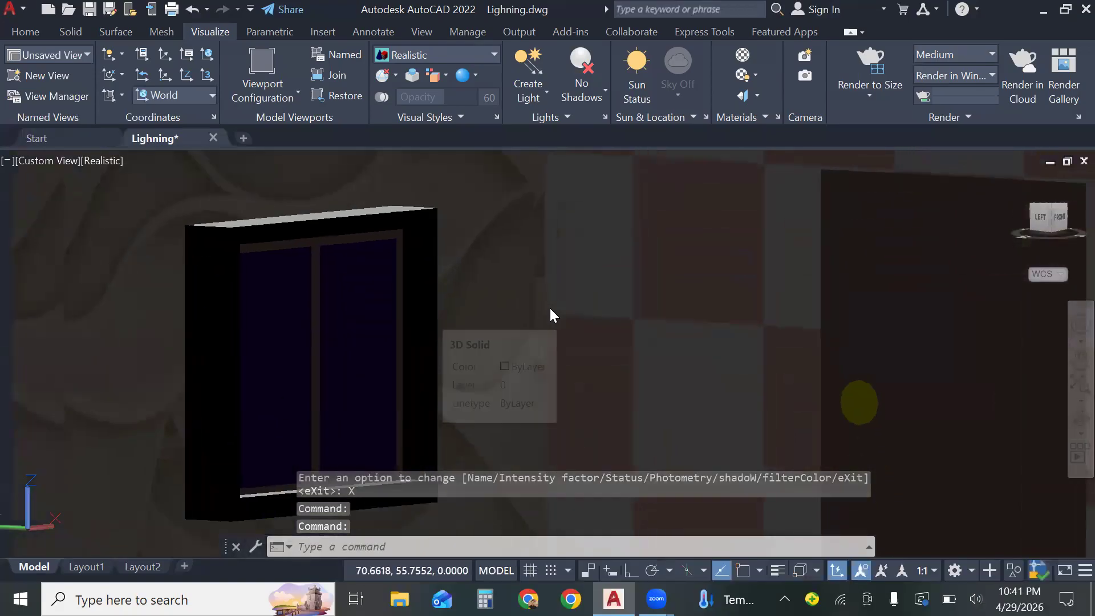
{"action": "scroll", "coordinate": [549, 306], "scroll_direction": "down", "scroll_amount": 5}
{"action": "scroll", "coordinate": [549, 306], "scroll_direction": "up", "scroll_amount": 3}
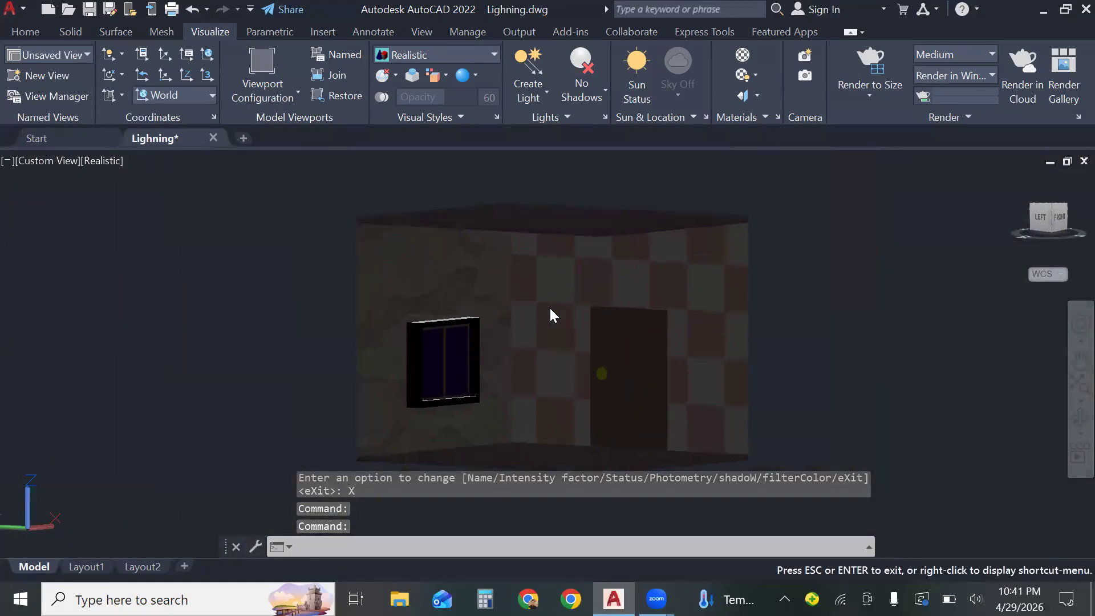
{"action": "scroll", "coordinate": [549, 306], "scroll_direction": "up", "scroll_amount": 2}
{"action": "middle_click_drag", "start_coordinate": [549, 306], "coordinate": [441, 303]}
{"action": "scroll", "coordinate": [549, 307], "scroll_direction": "up", "scroll_amount": 1}
{"action": "middle_click_drag", "start_coordinate": [549, 306], "coordinate": [618, 308]}
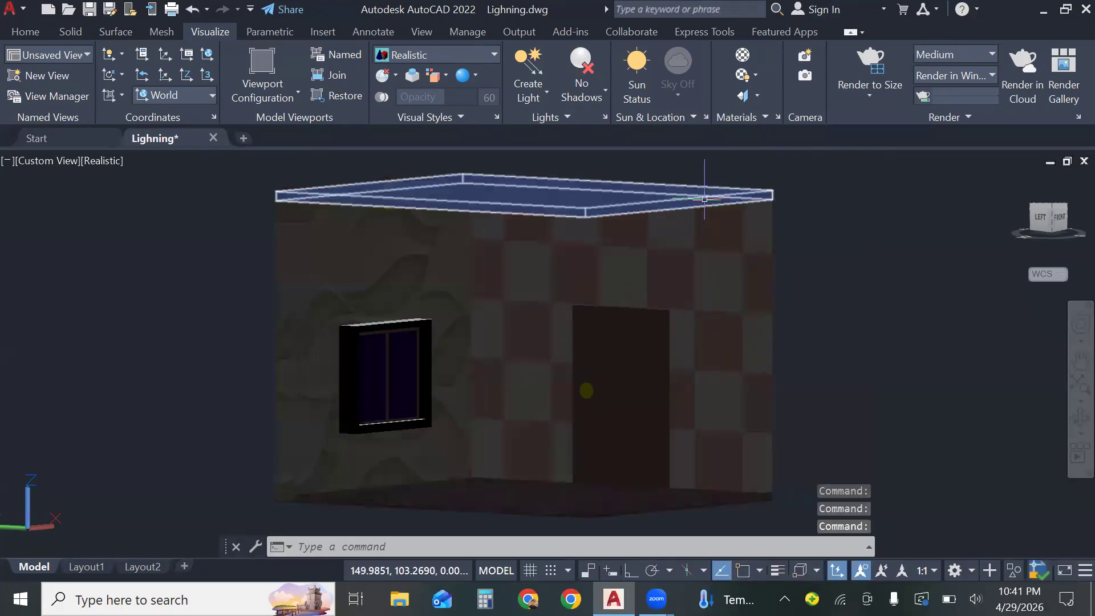
Undo the distant light just created
{"action": "key", "text": "ctrl+z"}
{"action": "key", "text": "ctrl+z"}
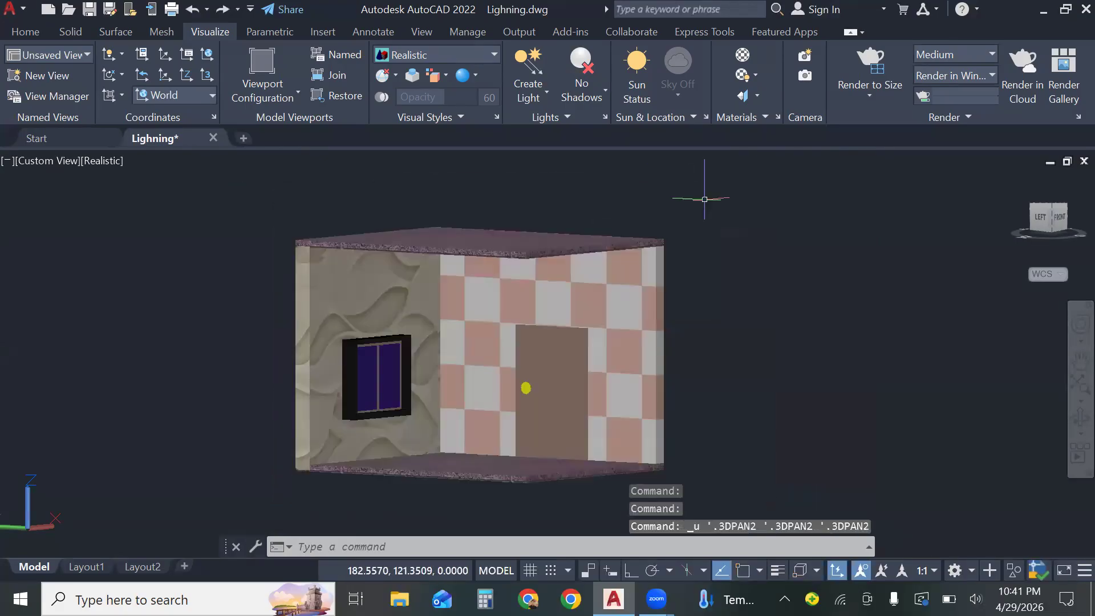
{"action": "left_click", "coordinate": [536, 63]}
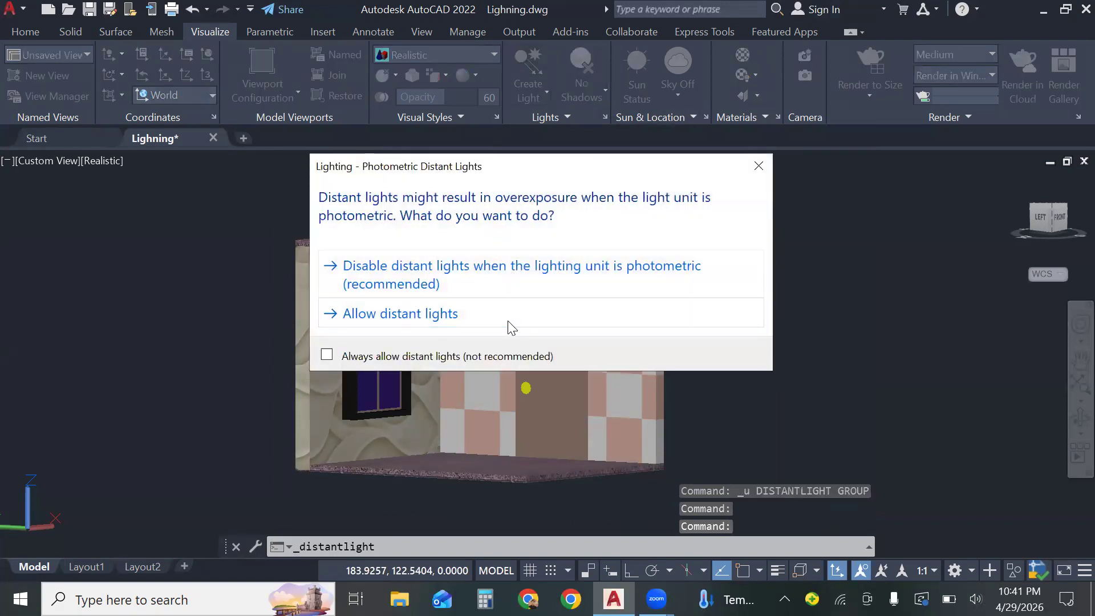
{"action": "left_click", "coordinate": [507, 319]}
{"action": "key", "text": "Escape"}
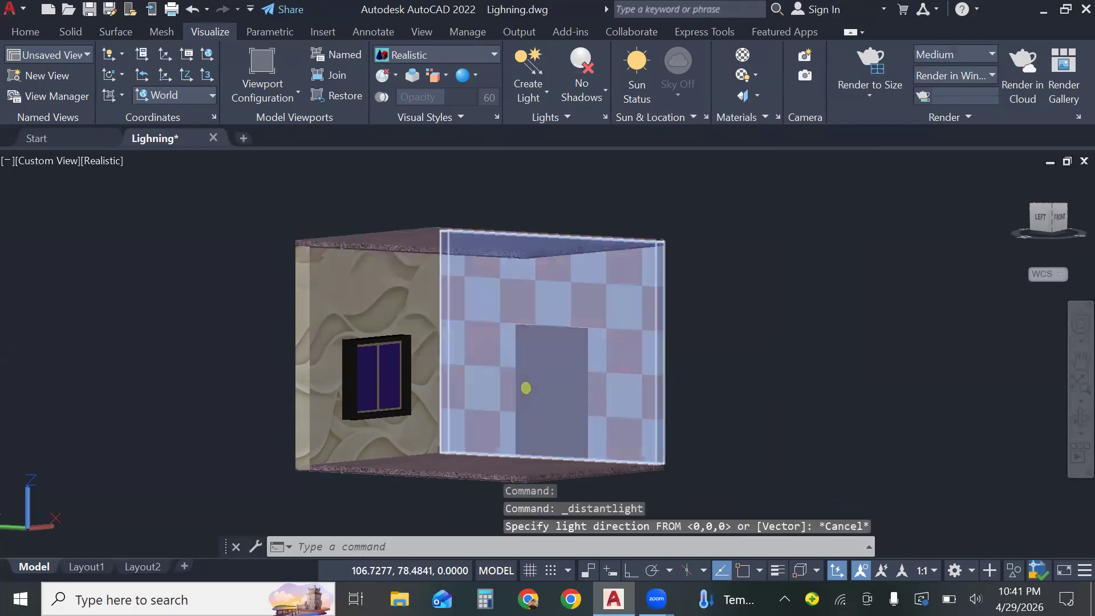
{"action": "key", "text": "Escape"}
{"action": "key", "text": "Escape"}
Create a distant light, allowing distant lights, aimed from the ceiling edge straight down to the floor, and keep its default options
{"action": "type", "text": "3do"}
{"action": "key", "text": "Return"}
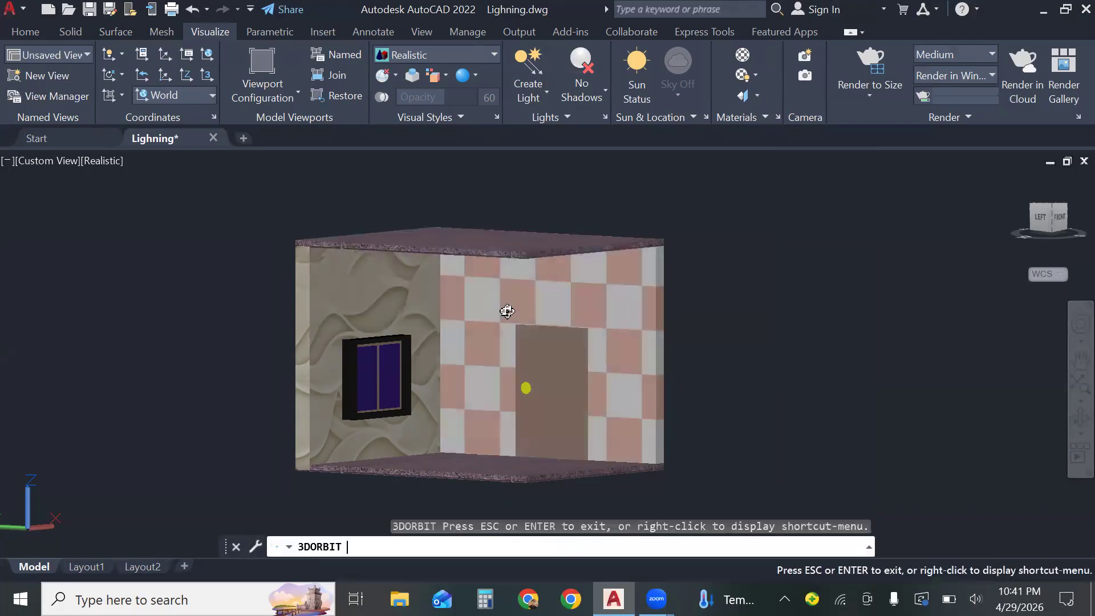
{"action": "left_click_drag", "start_coordinate": [524, 313], "coordinate": [521, 310]}
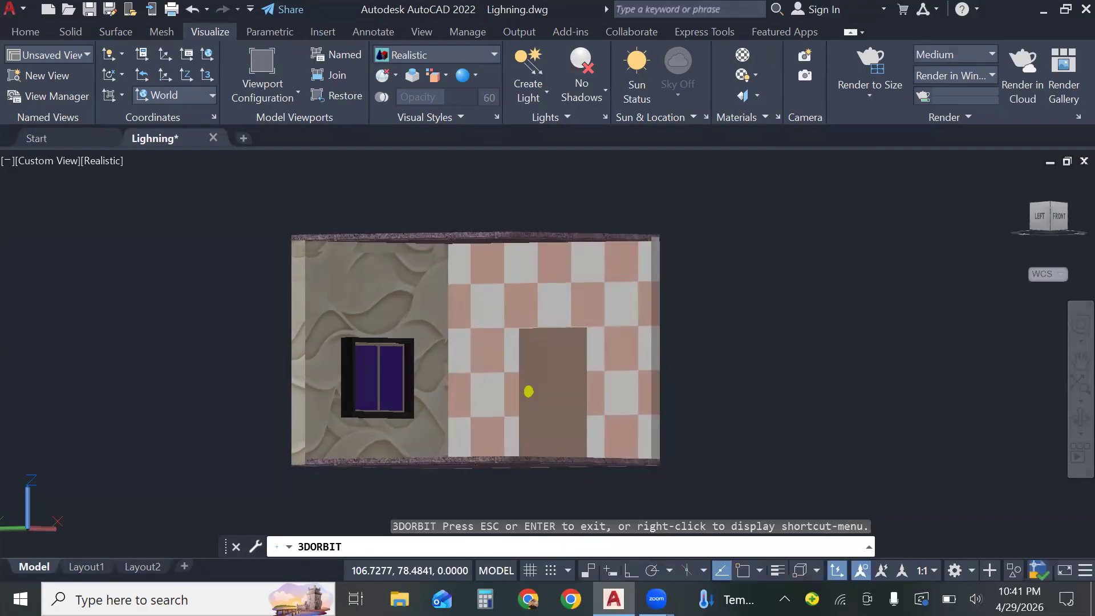
{"action": "key", "text": "Escape"}
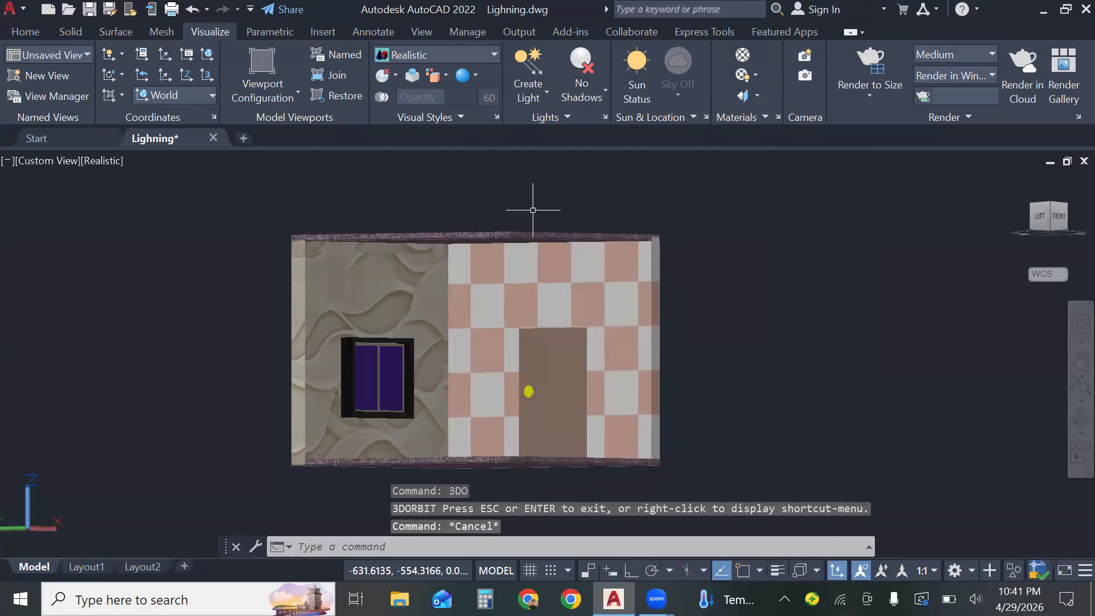
{"action": "left_click", "coordinate": [535, 64]}
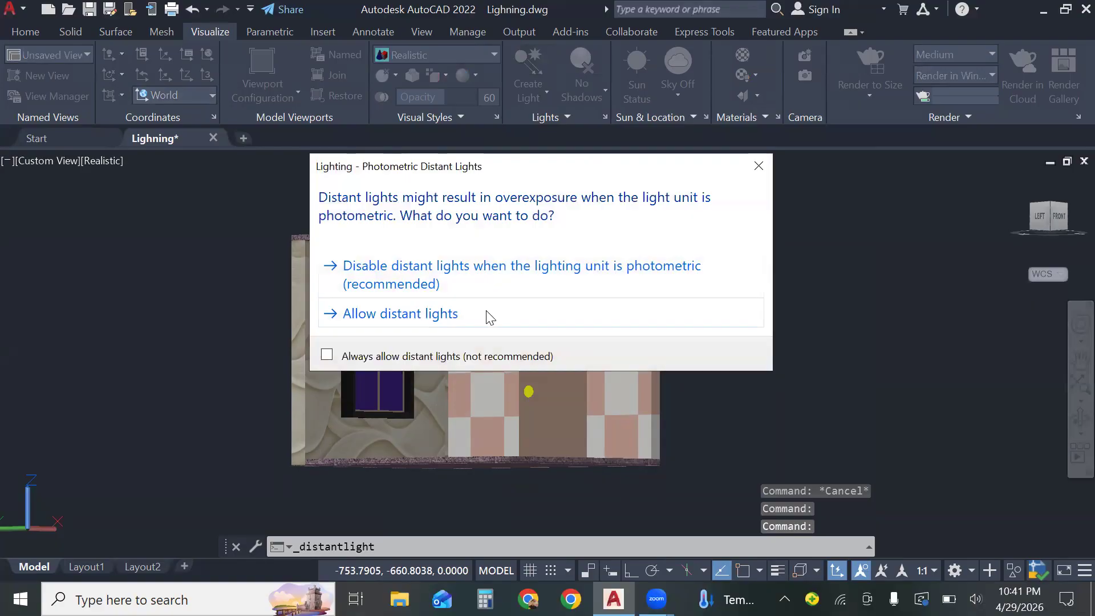
{"action": "left_click", "coordinate": [485, 310]}
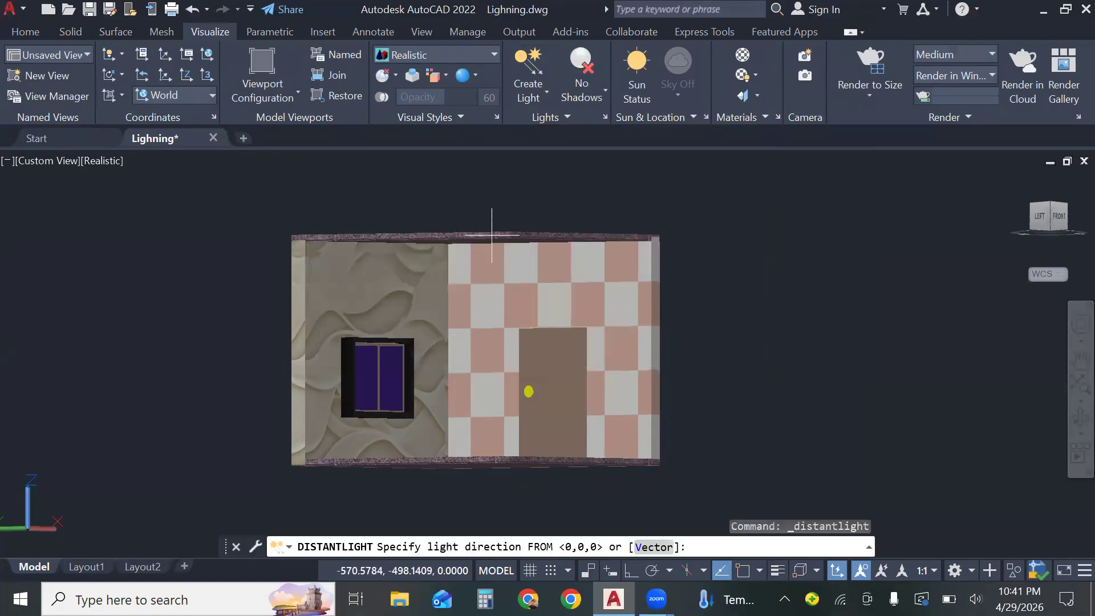
{"action": "left_click", "coordinate": [492, 244]}
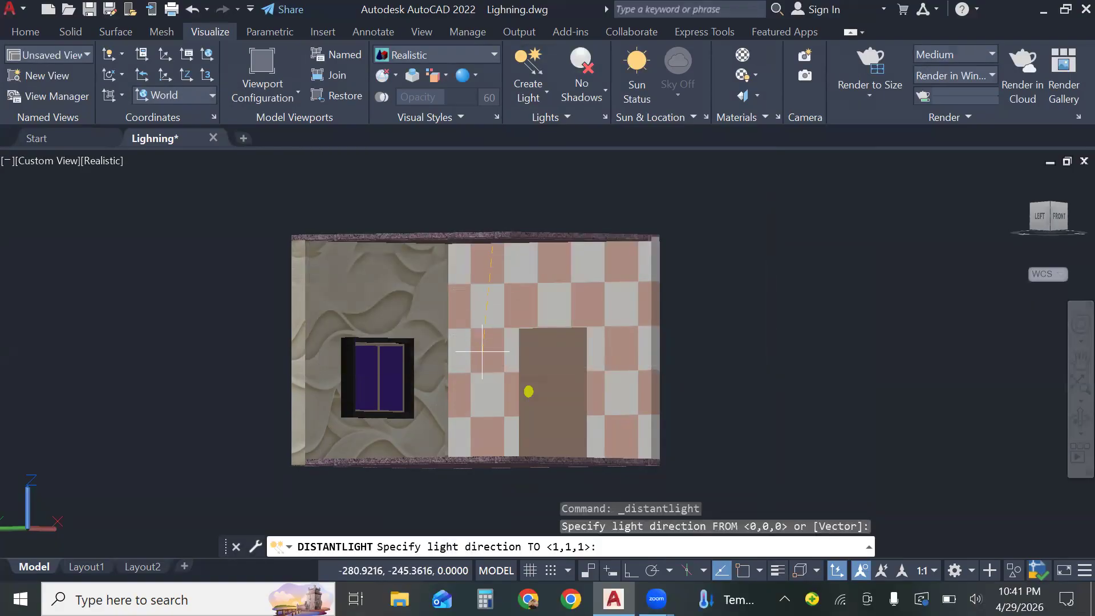
{"action": "left_click", "coordinate": [490, 453]}
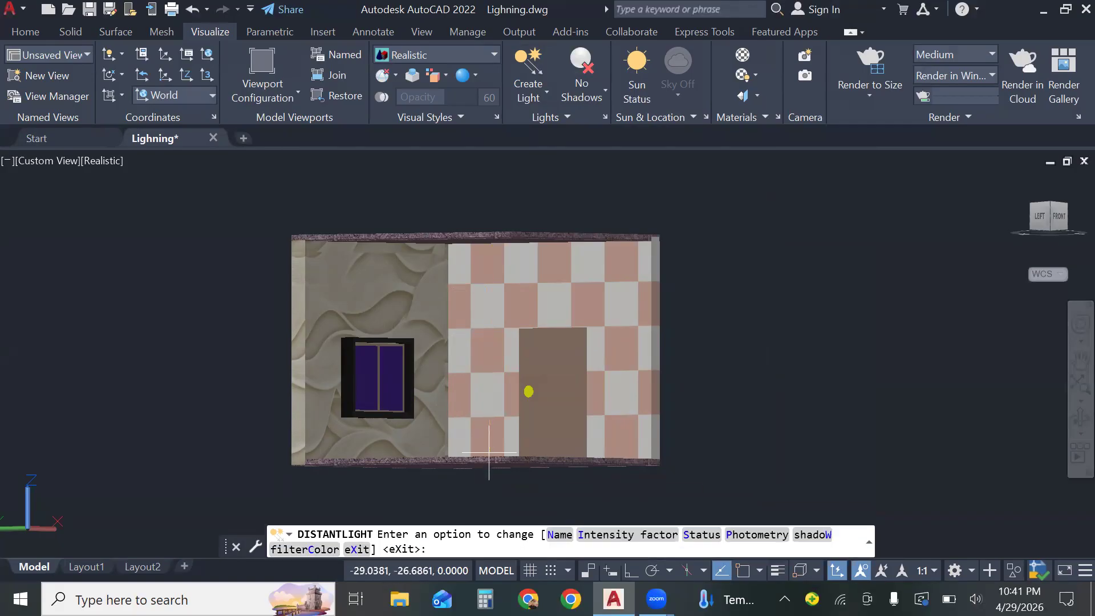
{"action": "left_click", "coordinate": [363, 549]}
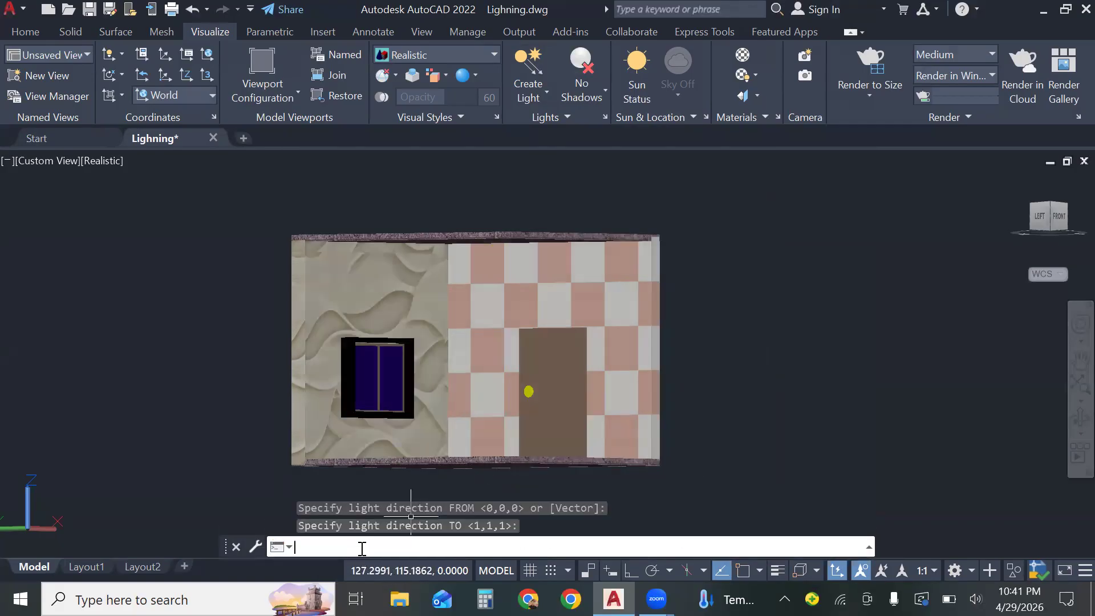
{"action": "key", "text": "Escape"}
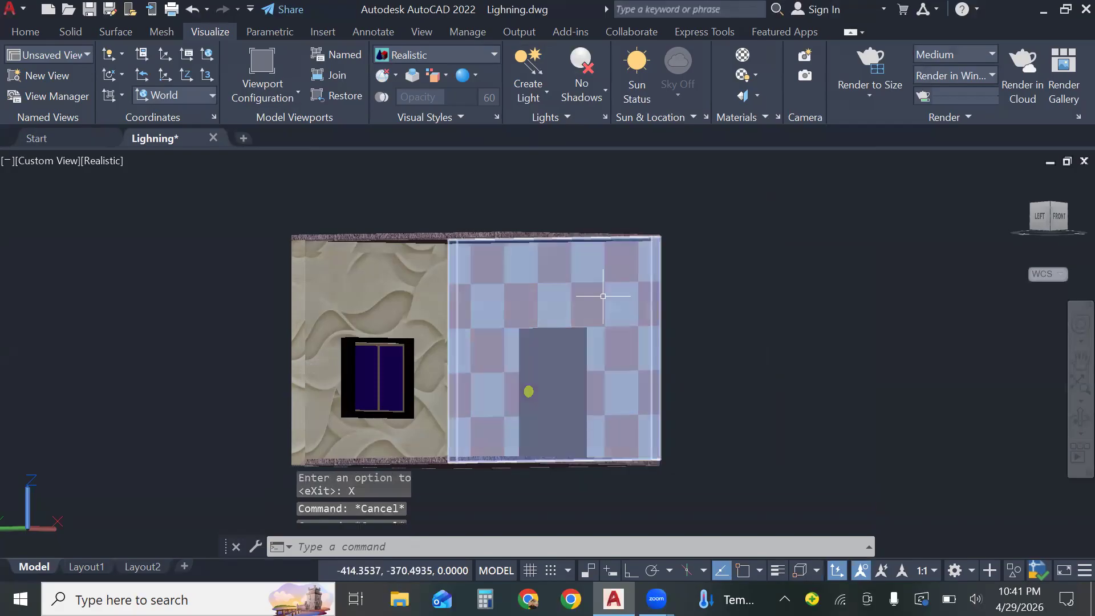
Undo the distant light aimed from the ceiling edge and cancel the restarted light command
{"action": "key", "text": "Escape"}
{"action": "key", "text": "Escape"}
{"action": "key", "text": "ctrl+z"}
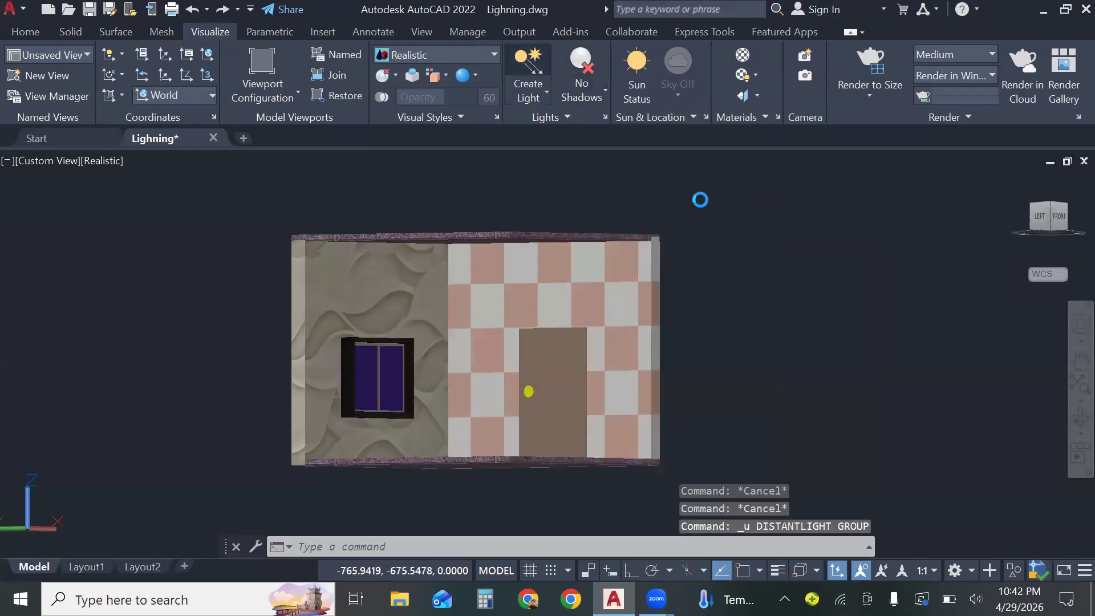
{"action": "key", "text": "Escape"}
Create a distant light, allowing distant lights, aimed from outside above the room down to the floor, with default options
{"action": "type", "text": "3d"}
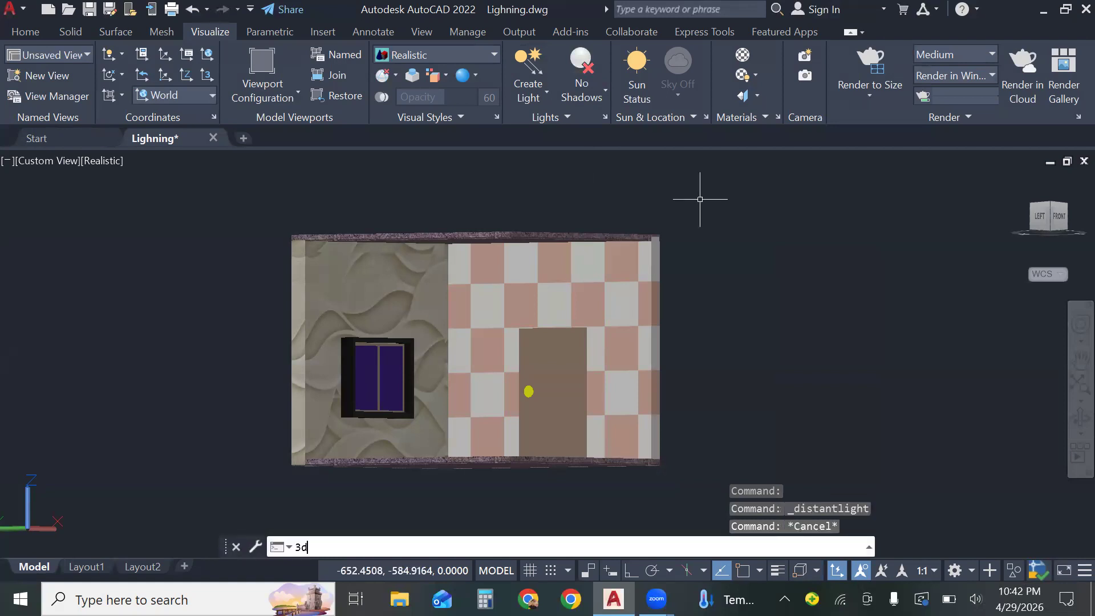
{"action": "type", "text": "o"}
{"action": "key", "text": "Return"}
{"action": "left_click_drag", "start_coordinate": [703, 203], "coordinate": [712, 218]}
{"action": "key", "text": "Escape"}
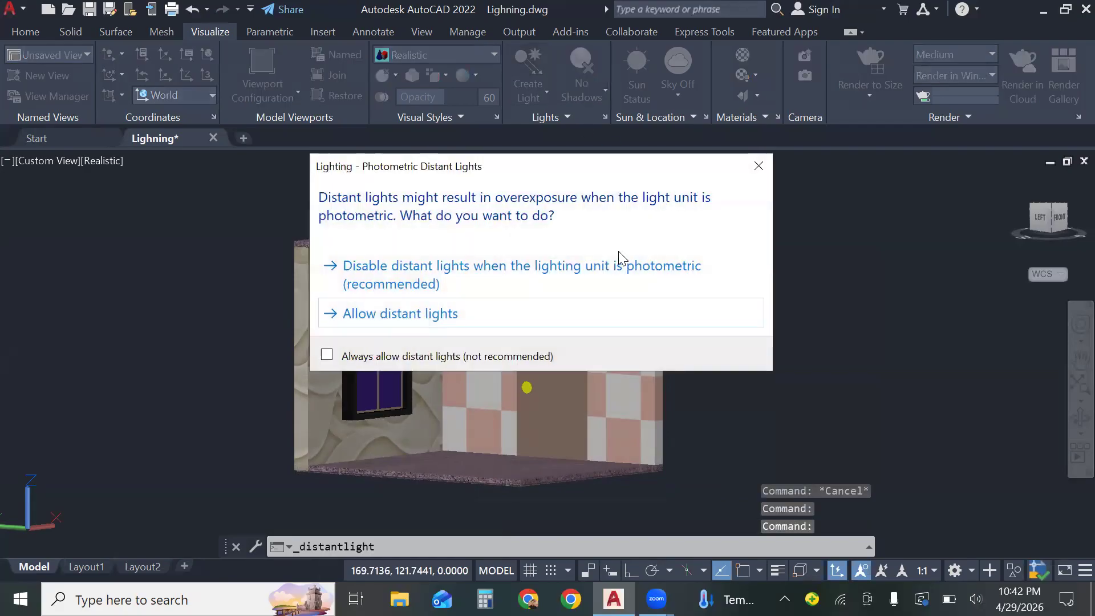
{"action": "left_click", "coordinate": [612, 313]}
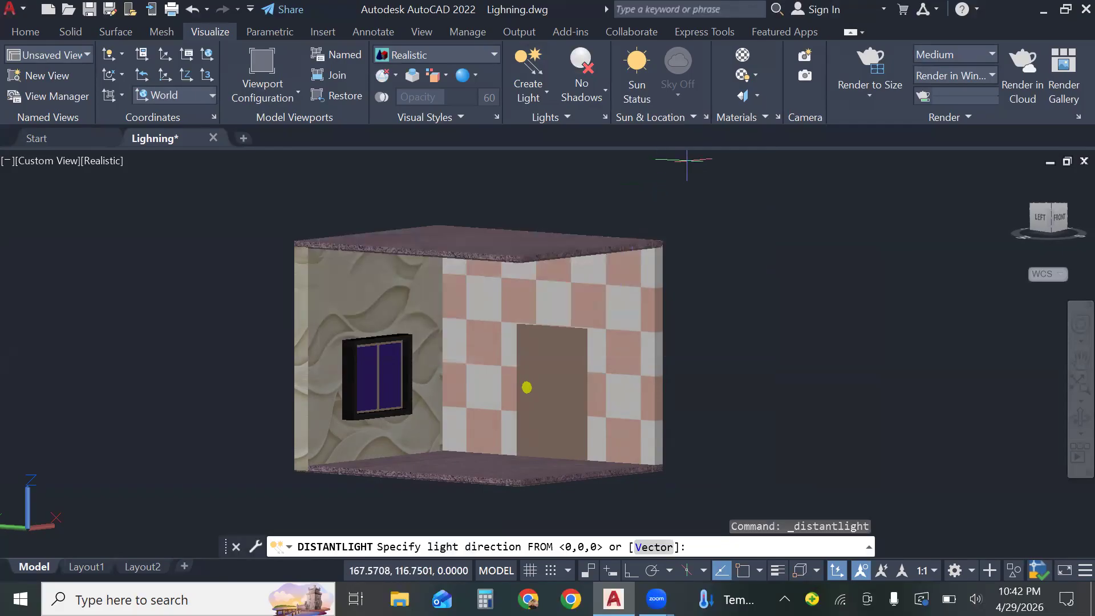
{"action": "left_click", "coordinate": [690, 162]}
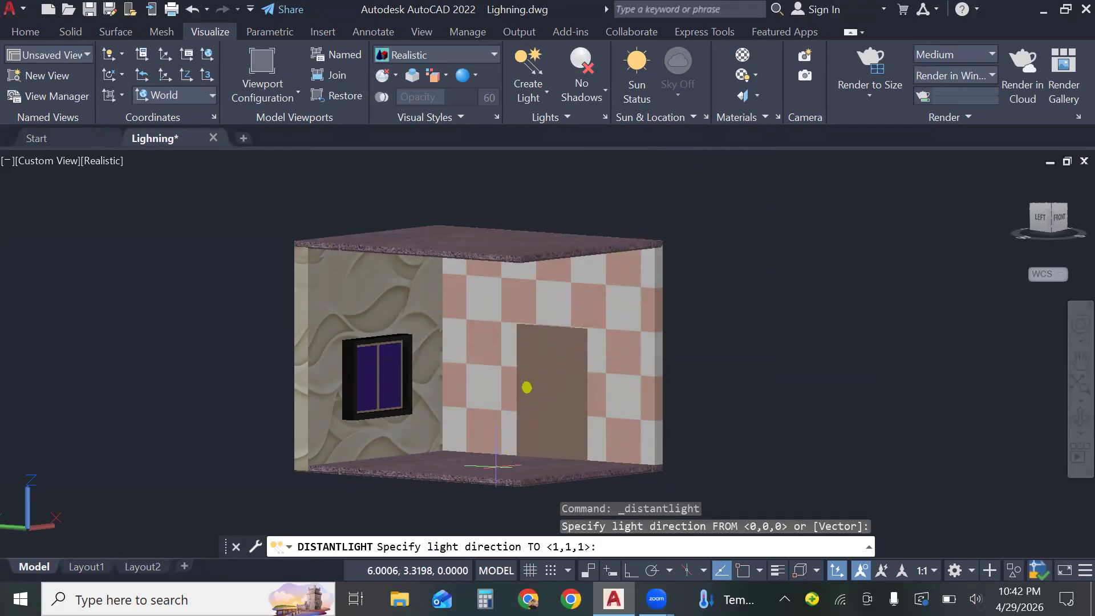
{"action": "left_click", "coordinate": [494, 471]}
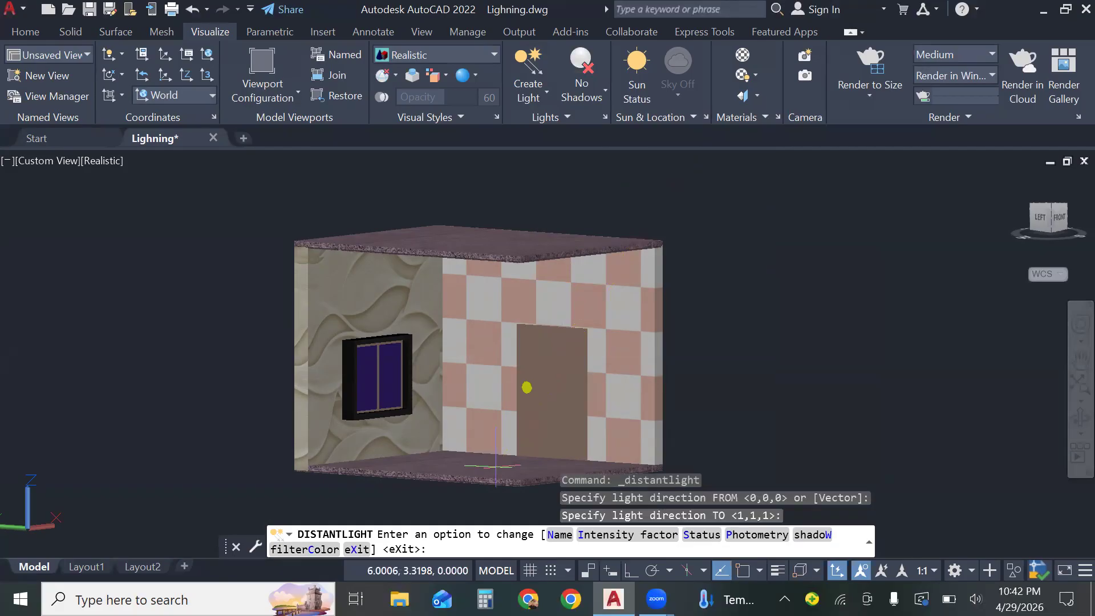
{"action": "left_click", "coordinate": [357, 549]}
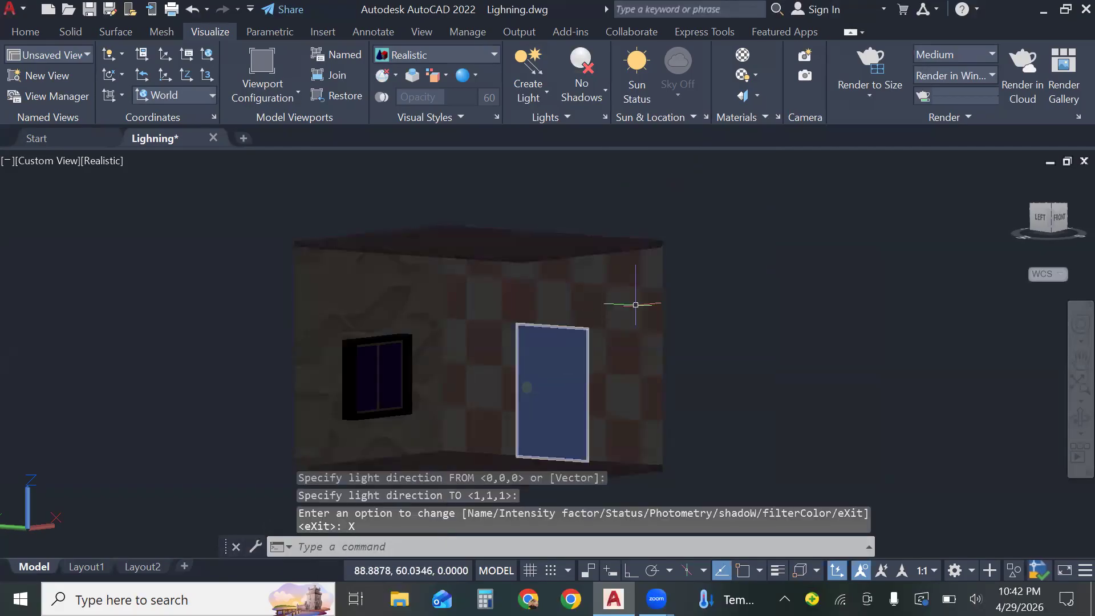
Open the list of lights in the model and show the properties of Distantlight9
{"action": "type", "text": "li"}
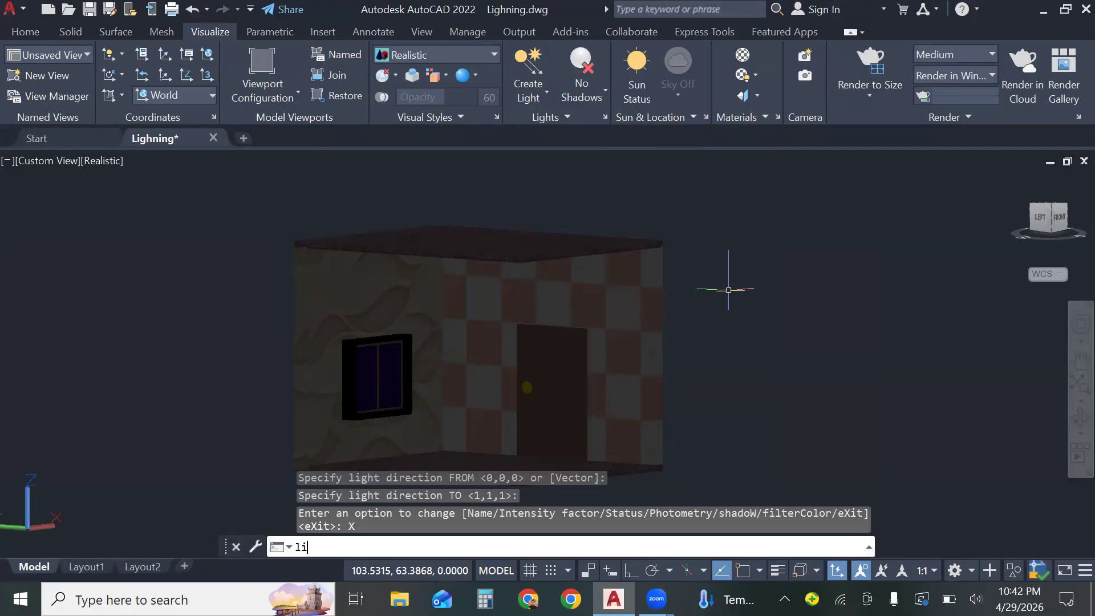
{"action": "type", "text": "f"}
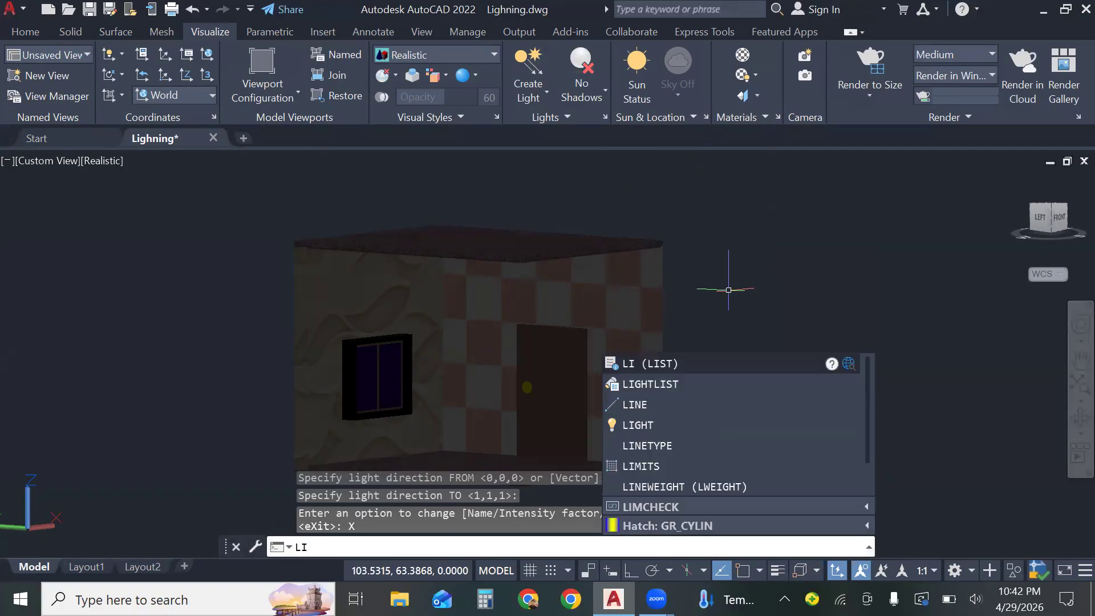
{"action": "type", "text": "HTL"}
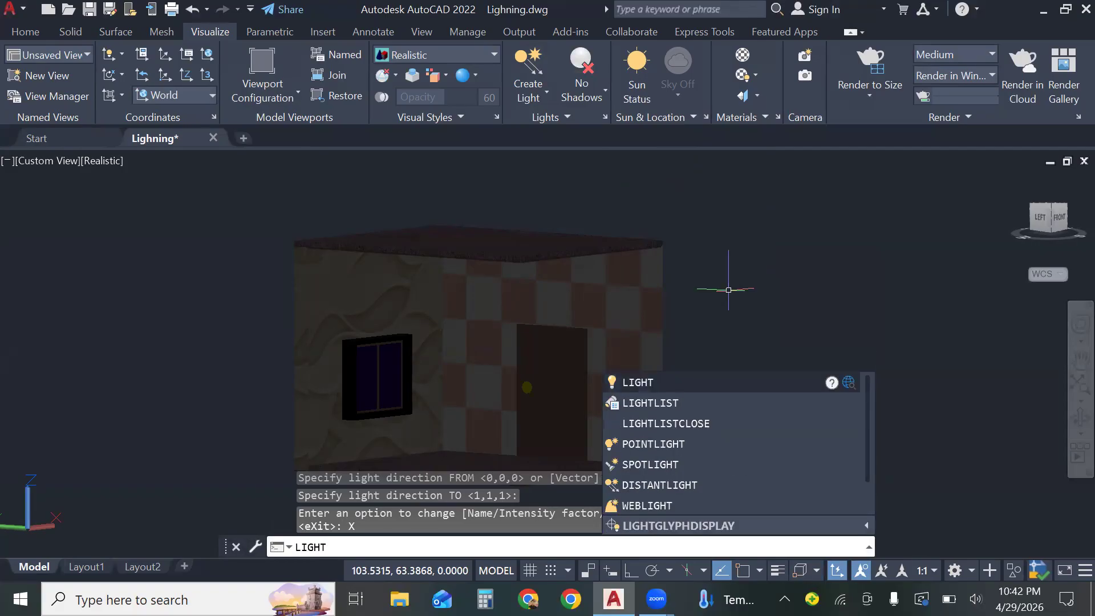
{"action": "key", "text": "Return"}
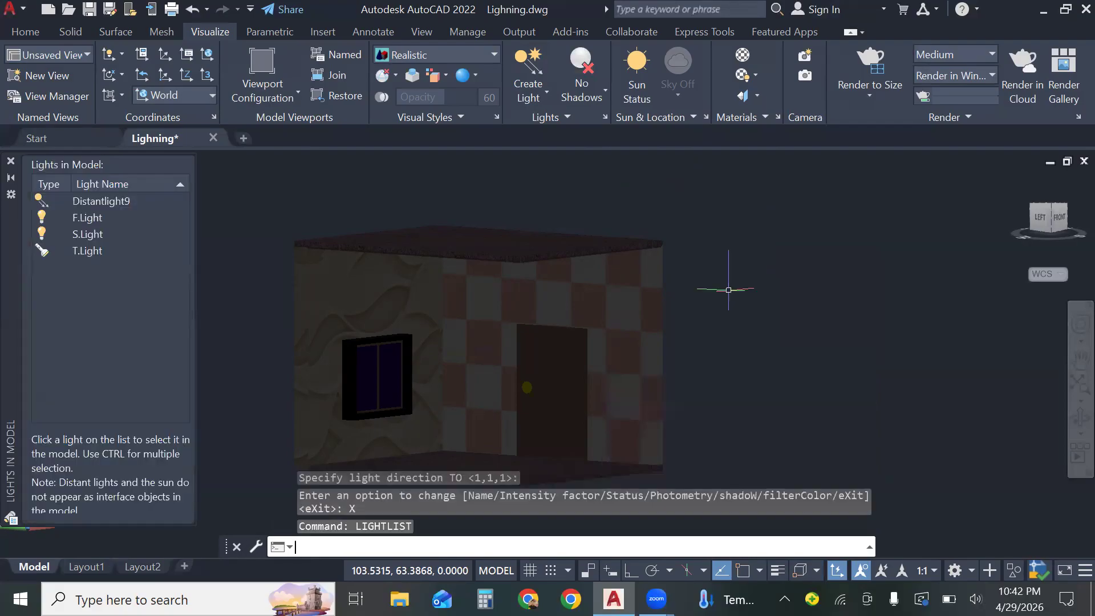
{"action": "double_click", "coordinate": [123, 197]}
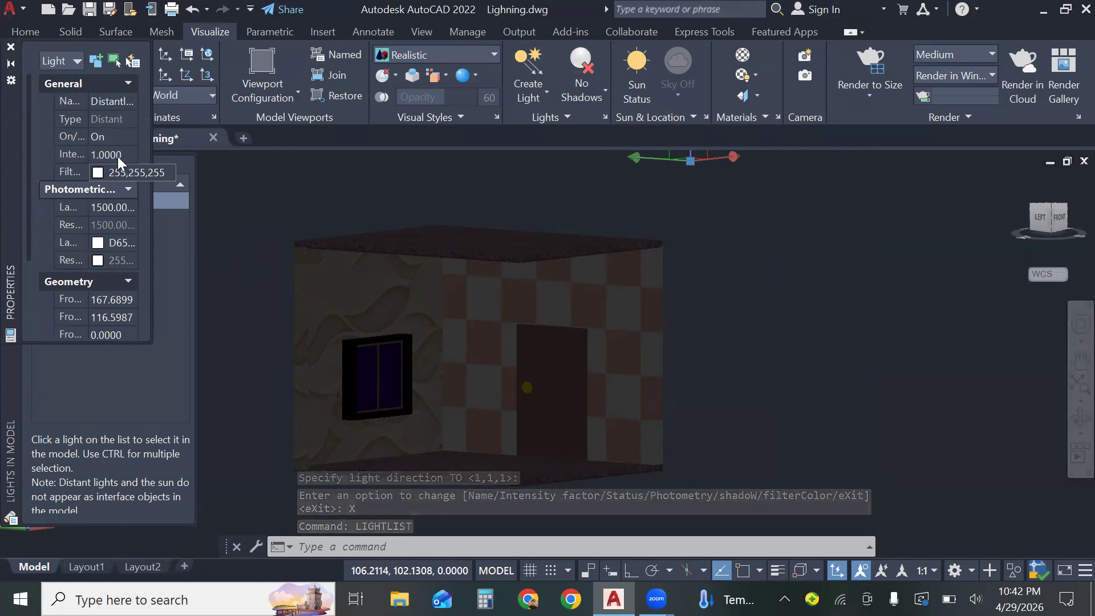
Set the intensity factor of Distantlight9 to 2.0000
{"action": "left_click", "coordinate": [117, 154]}
{"action": "key", "text": "BackSpace"}
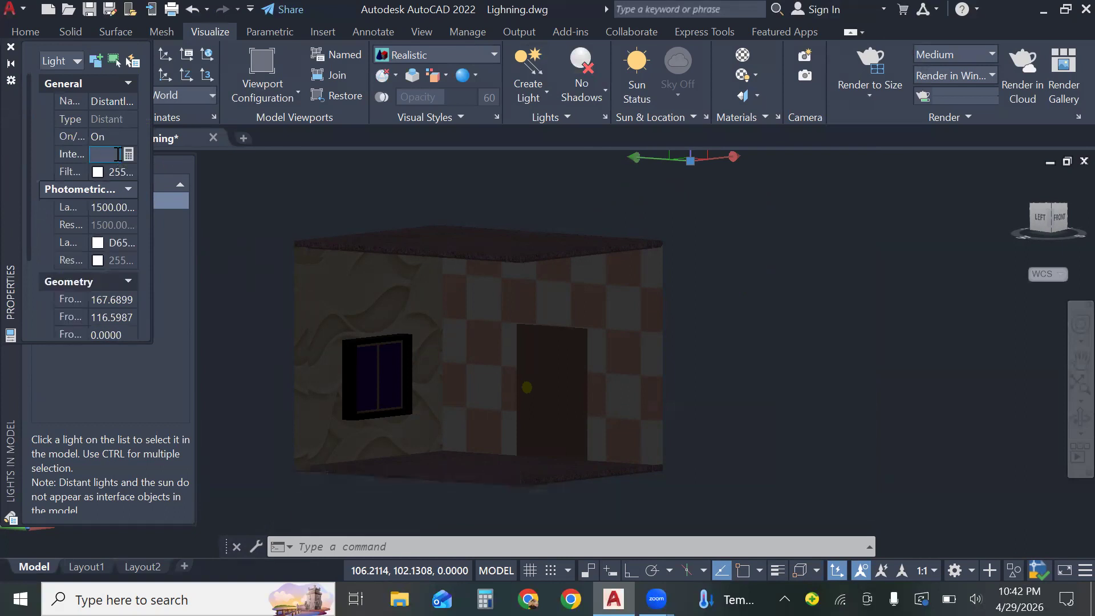
{"action": "type", "text": "2.0000"}
{"action": "key", "text": "Return"}
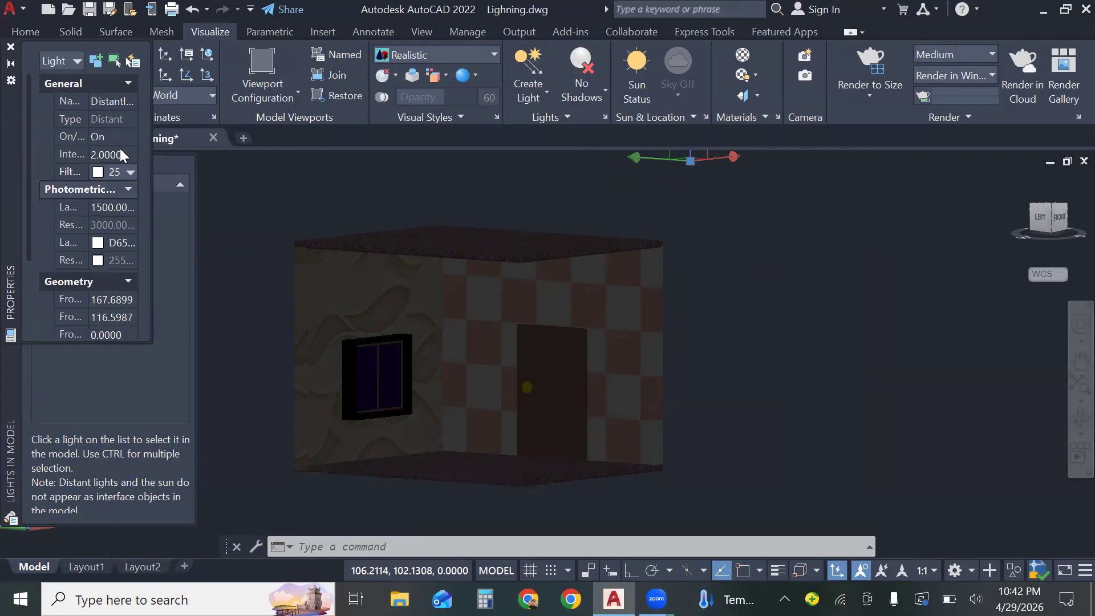
Set the intensity factor of Distantlight9 to 3 and close its properties
{"action": "left_click", "coordinate": [119, 148]}
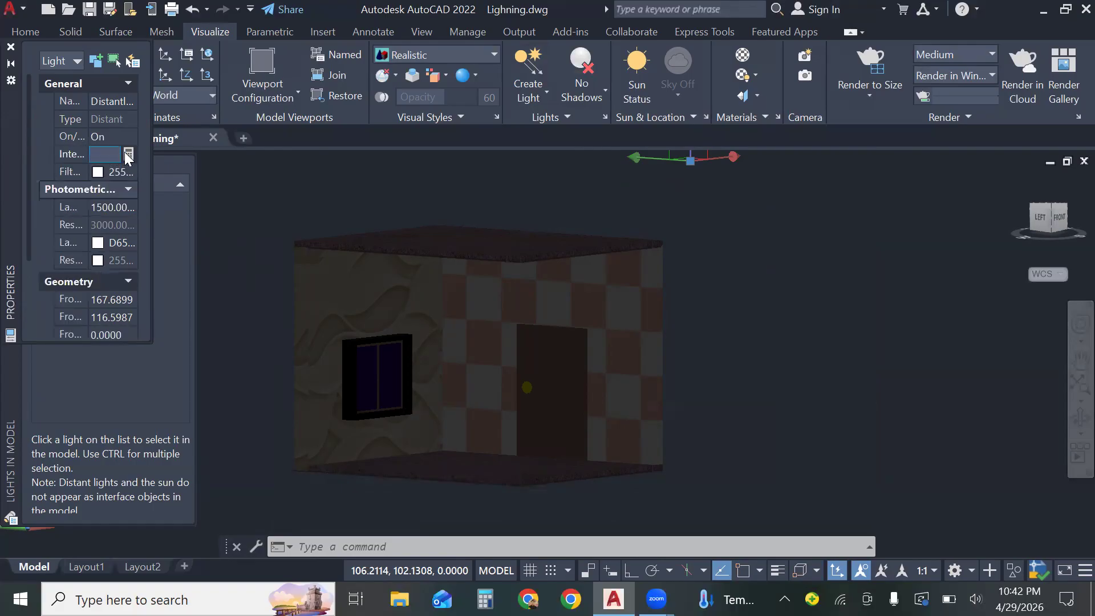
{"action": "type", "text": "3"}
{"action": "key", "text": "Return"}
{"action": "left_click", "coordinate": [11, 48]}
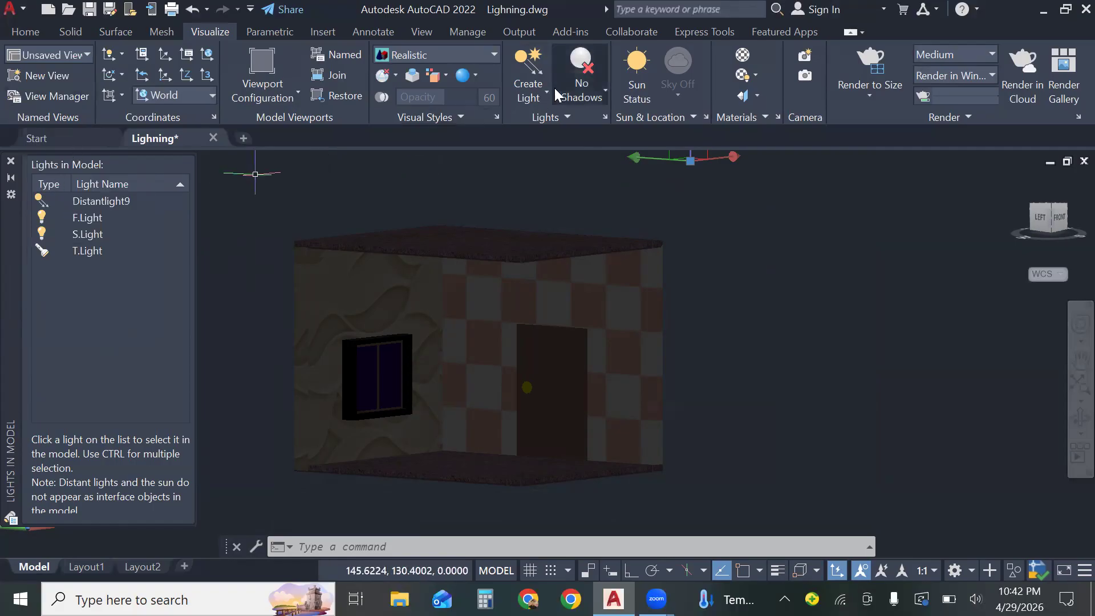
Add a second distant light, allowing distant lights, aimed from the ceiling straight down to the floor, with default options
{"action": "left_click", "coordinate": [533, 60]}
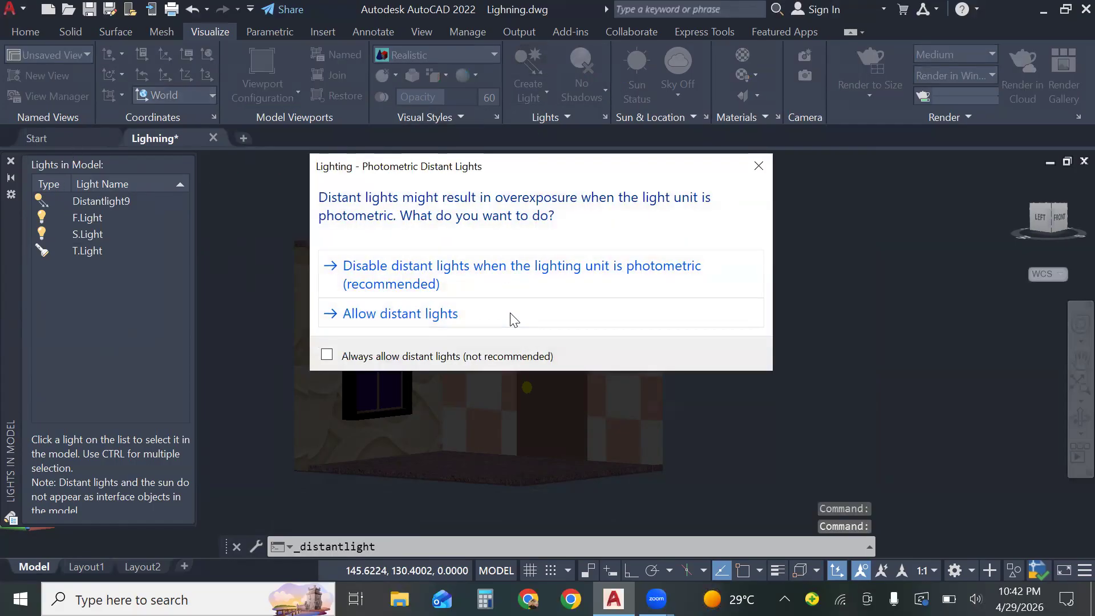
{"action": "left_click", "coordinate": [510, 314]}
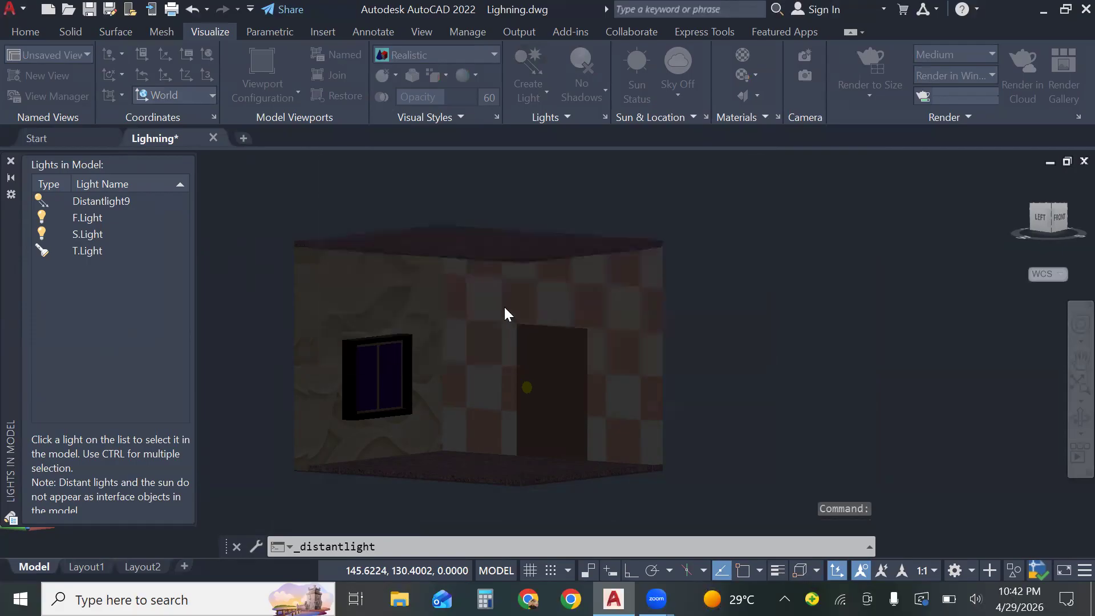
{"action": "left_click", "coordinate": [488, 247]}
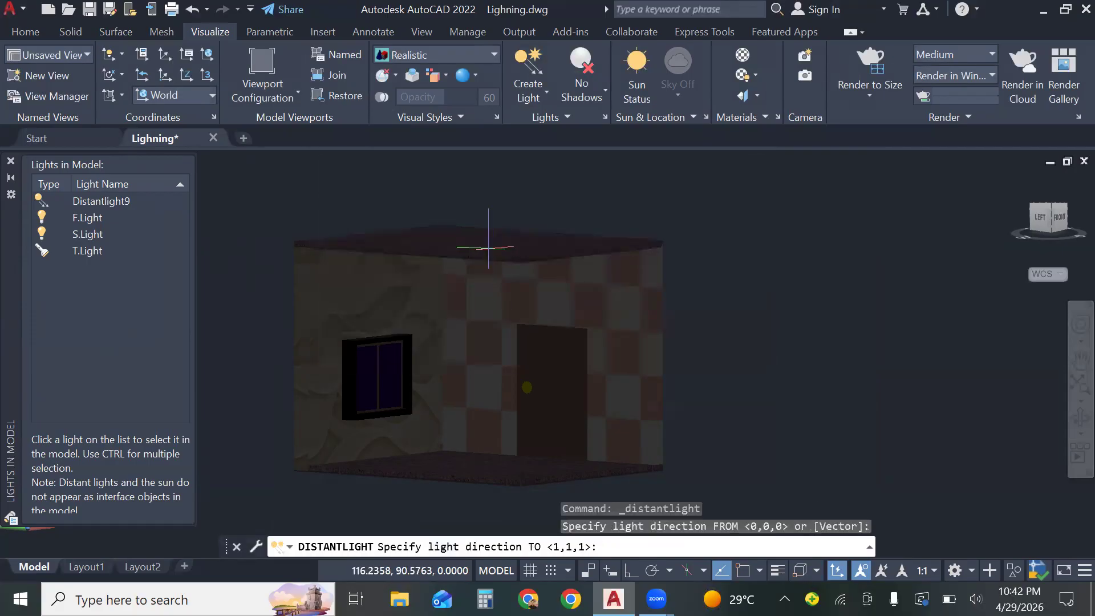
{"action": "left_click", "coordinate": [485, 467]}
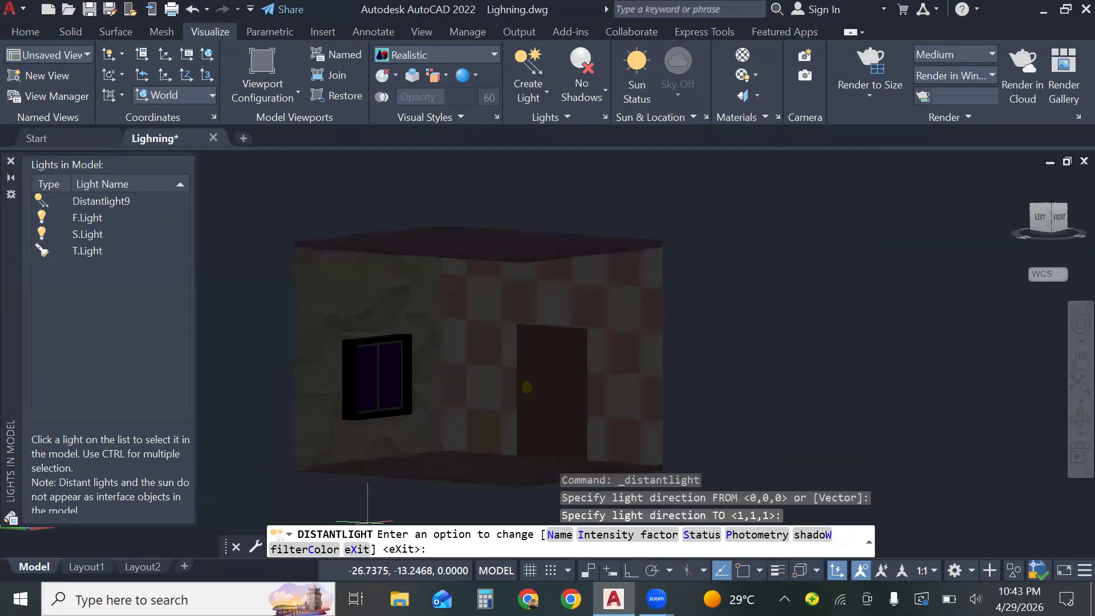
{"action": "left_click", "coordinate": [362, 549]}
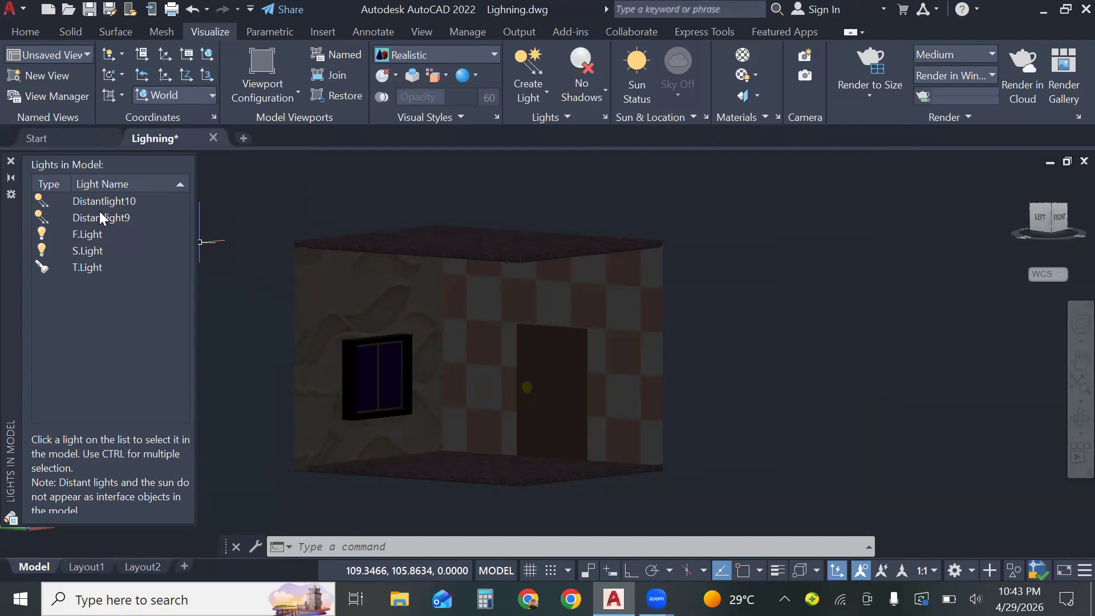
Add a third distant light, allowing distant lights, aimed from the ceiling diagonally down to the floor near the inner corner, with default options
{"action": "left_click", "coordinate": [527, 62]}
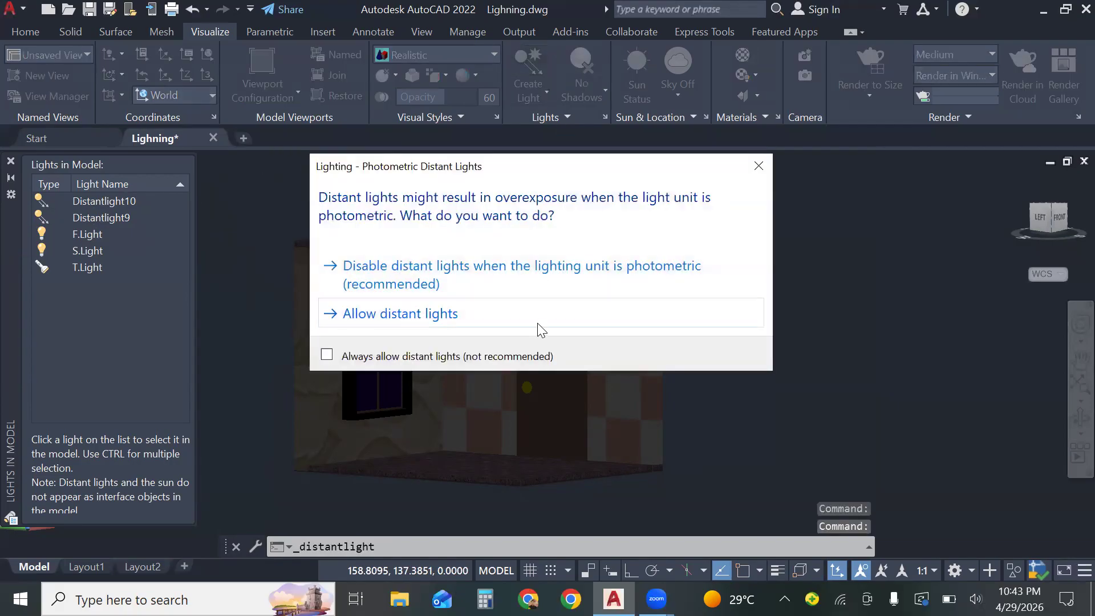
{"action": "left_click", "coordinate": [536, 319]}
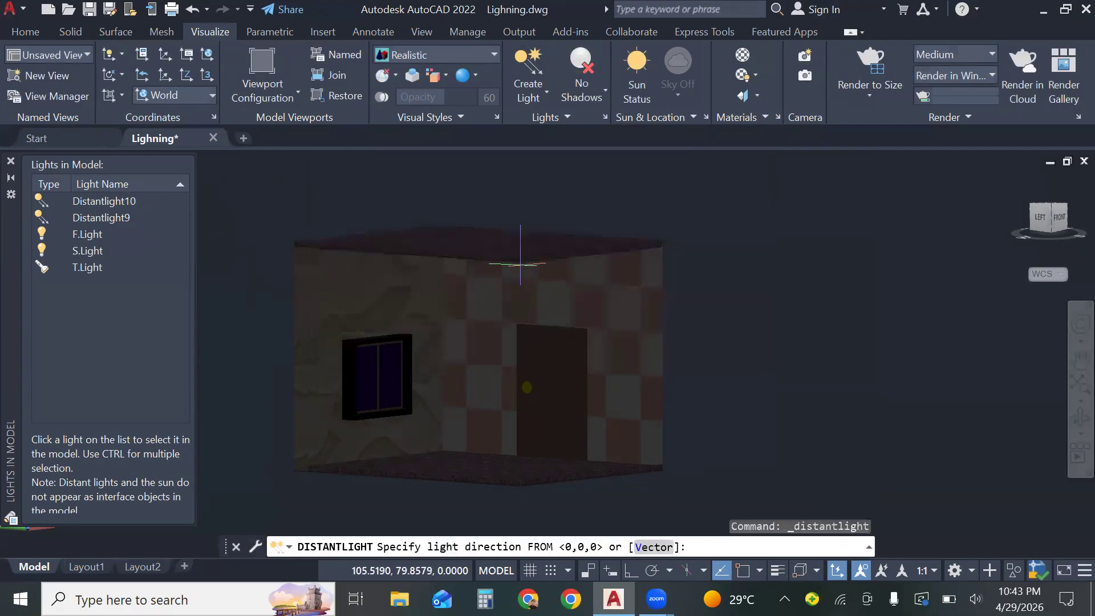
{"action": "left_click", "coordinate": [516, 236]}
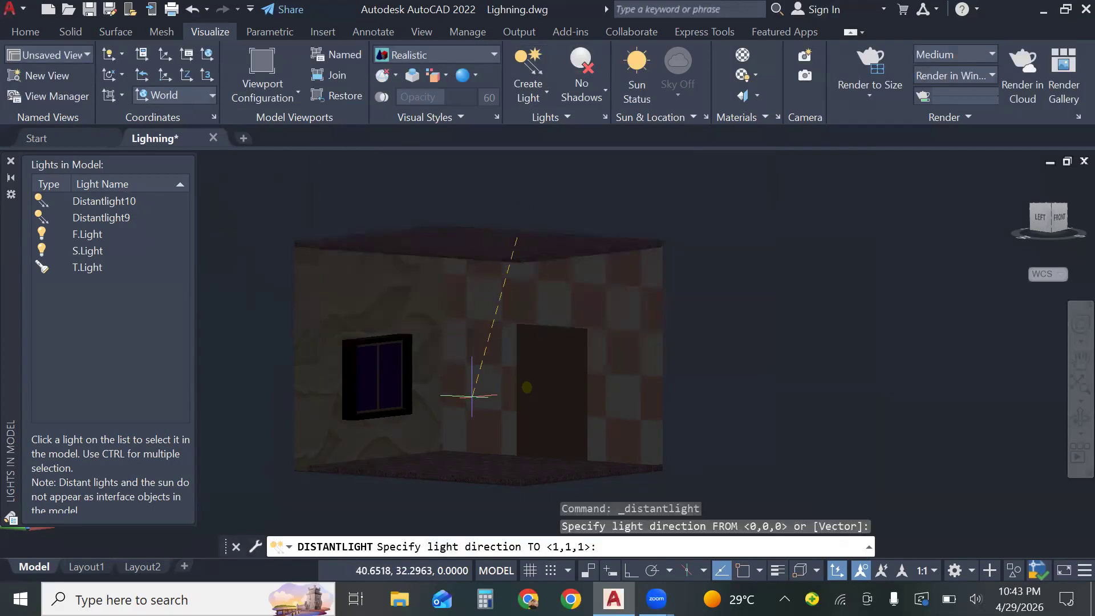
{"action": "left_click", "coordinate": [457, 463]}
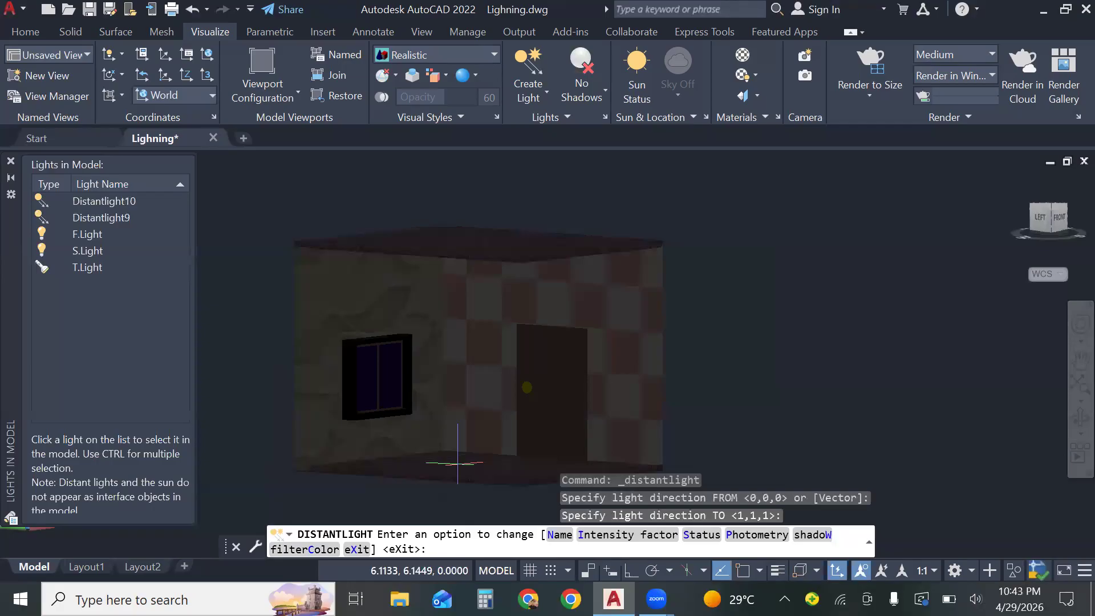
{"action": "left_click", "coordinate": [355, 549]}
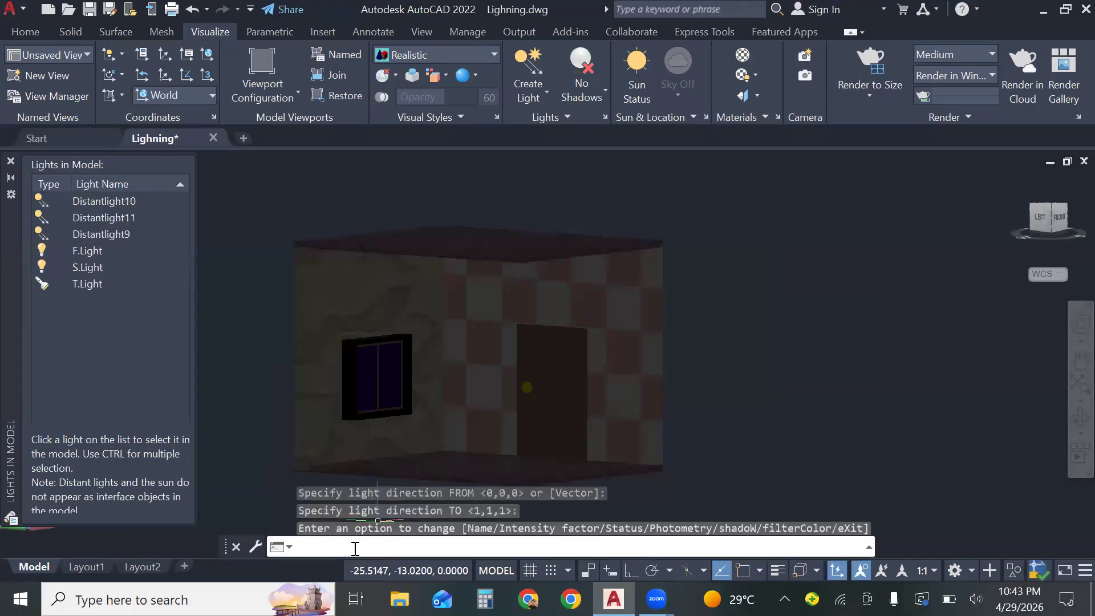
{"action": "left_click", "coordinate": [11, 161]}
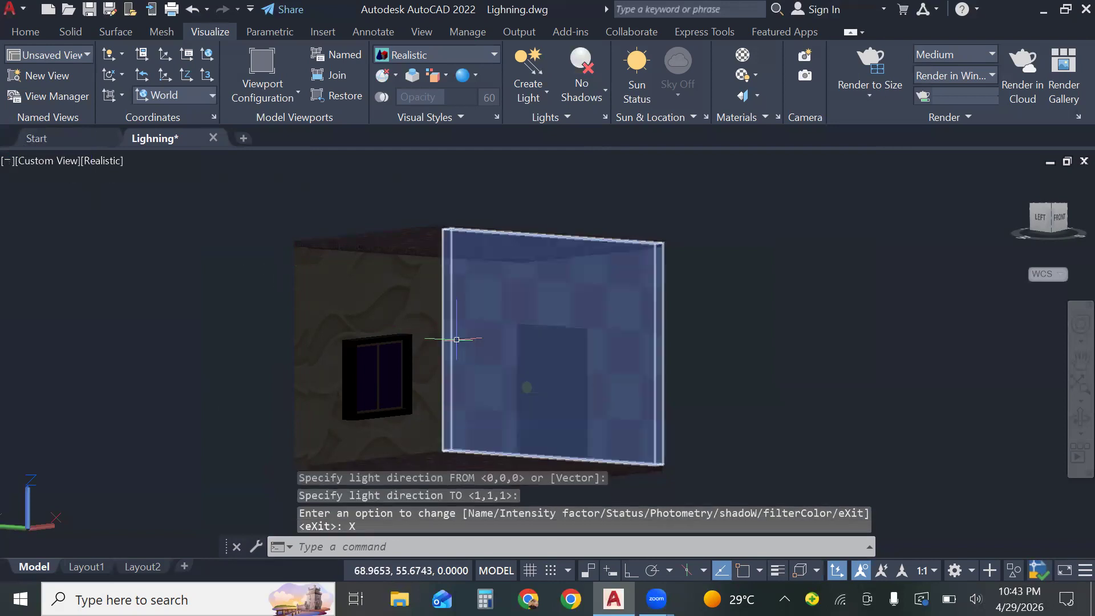
{"action": "left_click", "coordinate": [530, 98]}
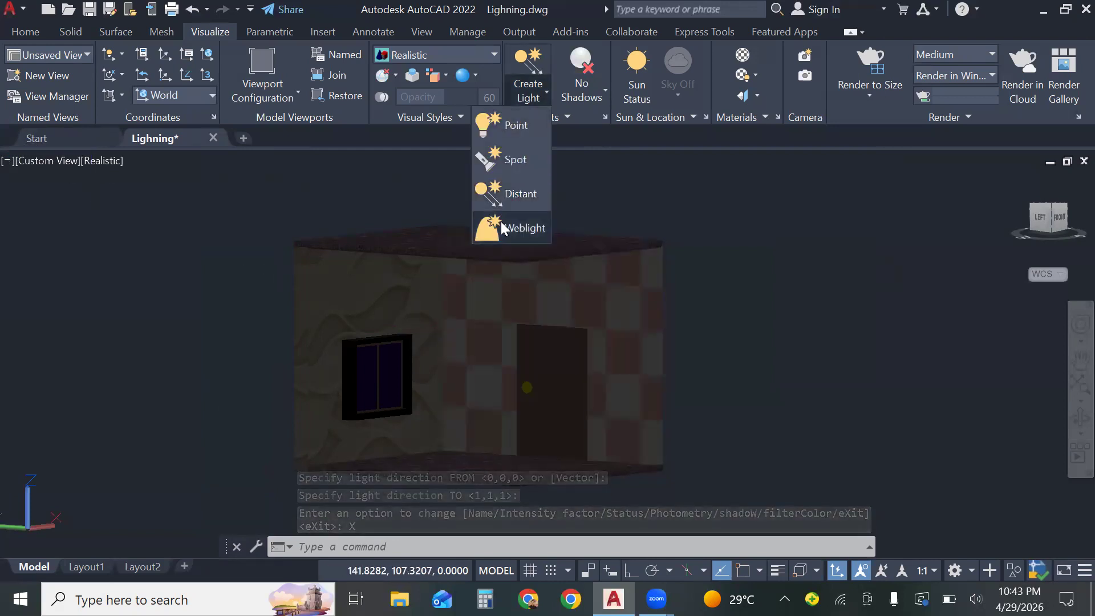
{"action": "left_click", "coordinate": [761, 204]}
{"action": "key", "text": "Escape"}
{"action": "key", "text": "Escape"}
{"action": "key", "text": "Escape"}
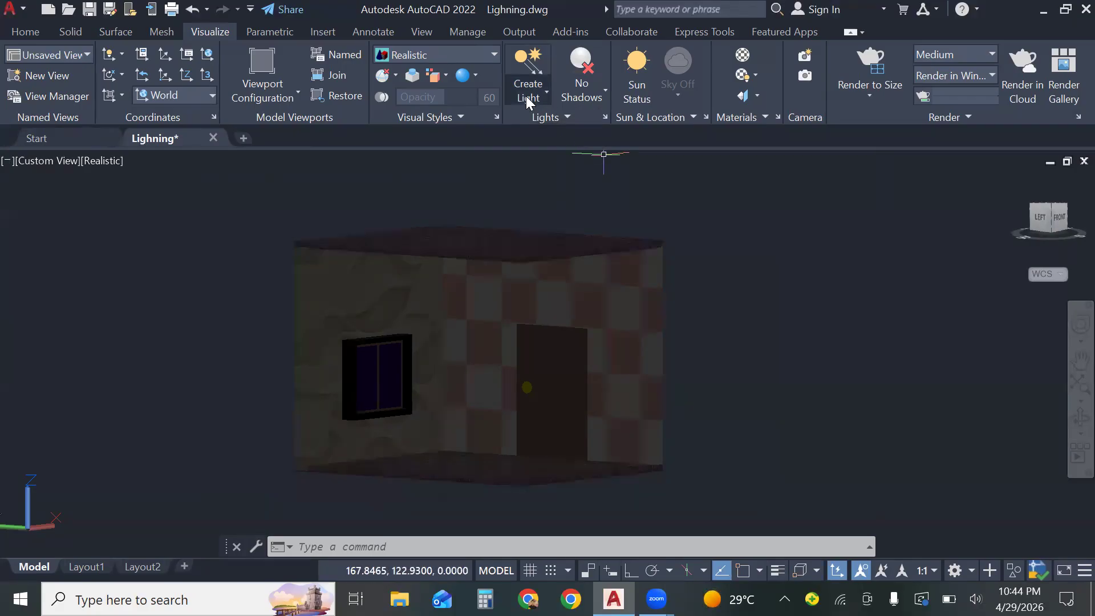
{"action": "key", "text": "Escape"}
{"action": "key", "text": "Escape"}
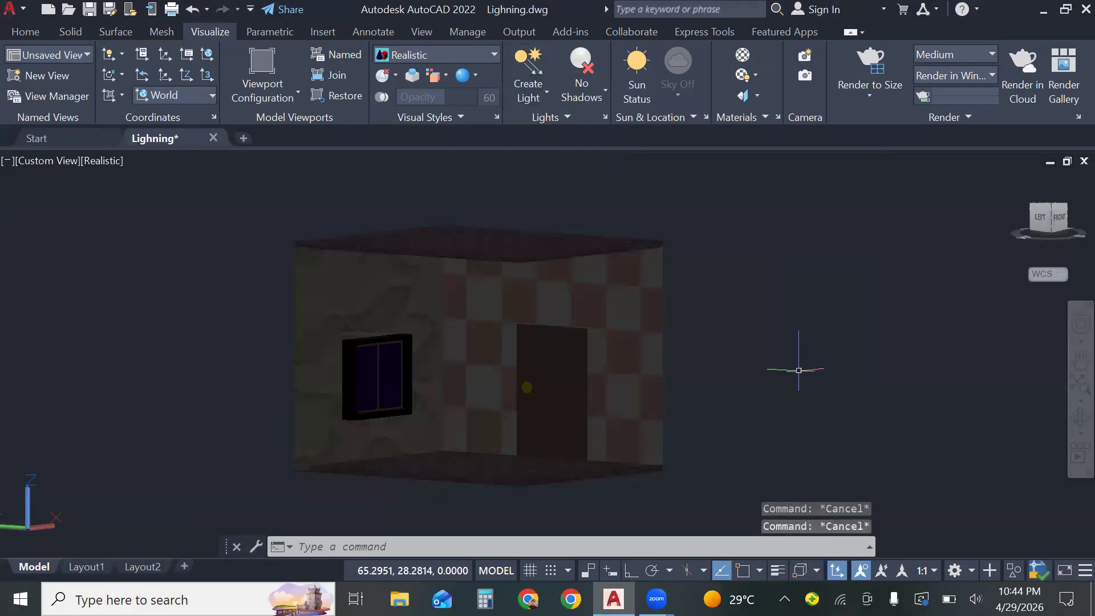
{"action": "type", "text": "li"}
{"action": "key", "text": "Return"}
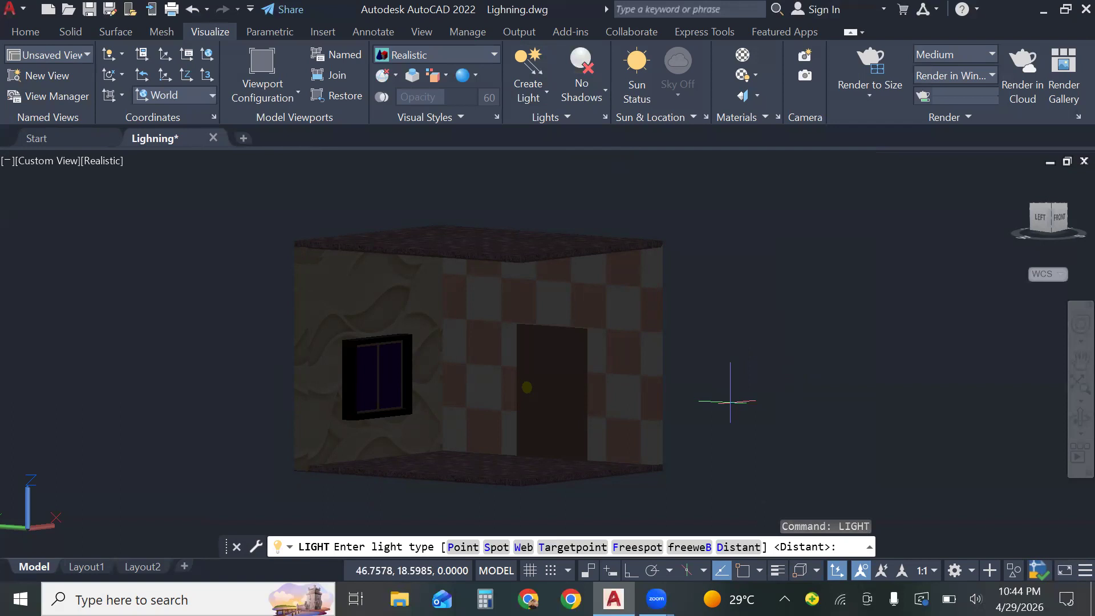
{"action": "key", "text": "Escape"}
{"action": "key", "text": "Escape"}
Open the list of lights in the model and delete the distant lights Distantlight10, Distantlight11 and Distantlight9
{"action": "type", "text": "lightlist"}
{"action": "key", "text": "Return"}
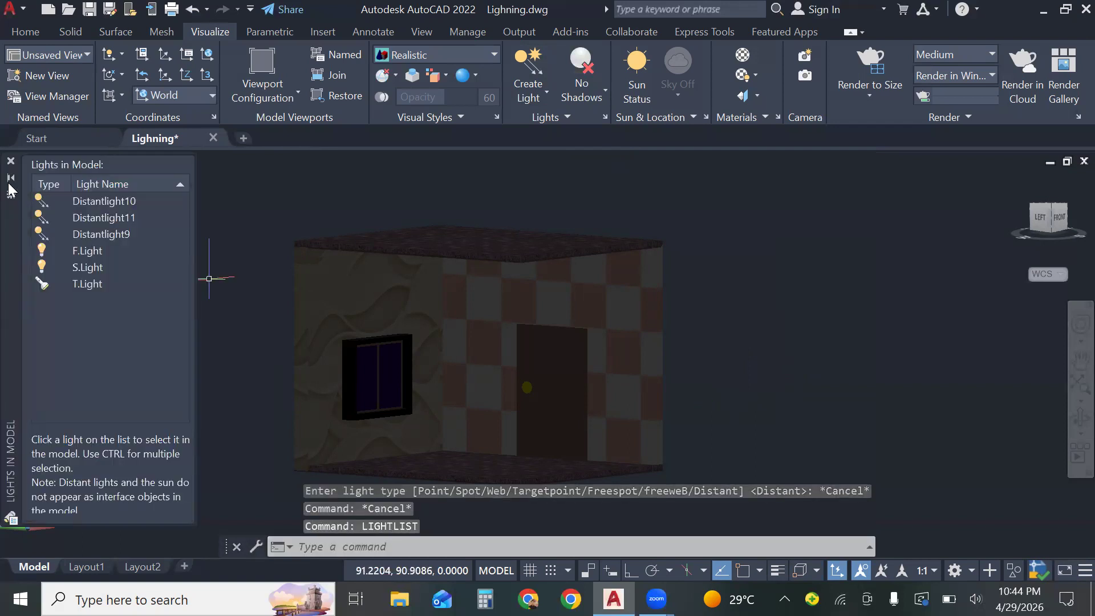
{"action": "left_click", "coordinate": [99, 202]}
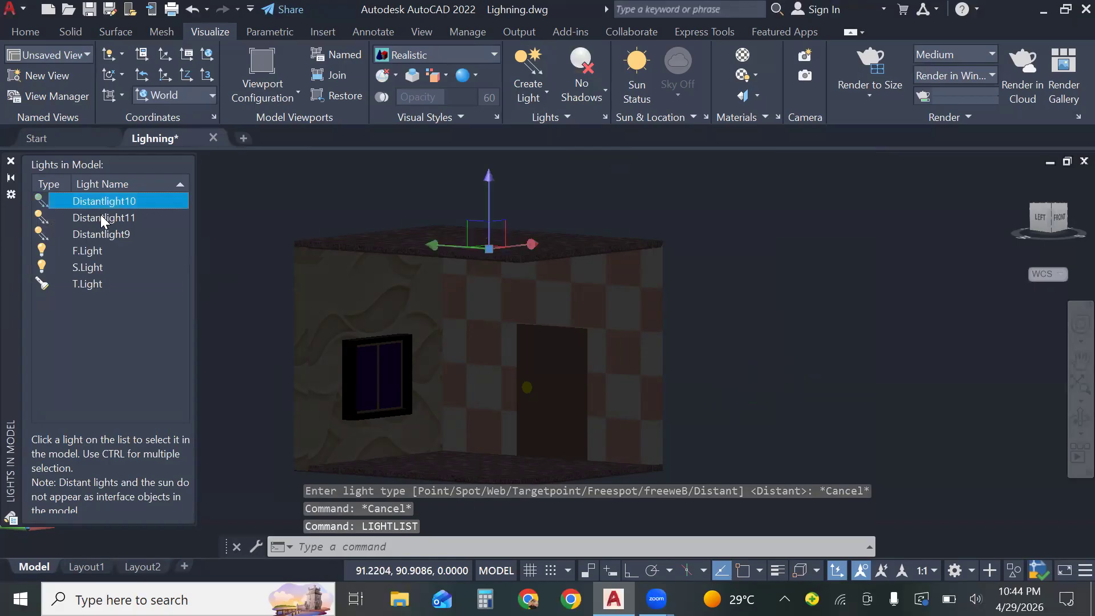
{"action": "key", "text": "Delete"}
{"action": "left_click", "coordinate": [104, 202]}
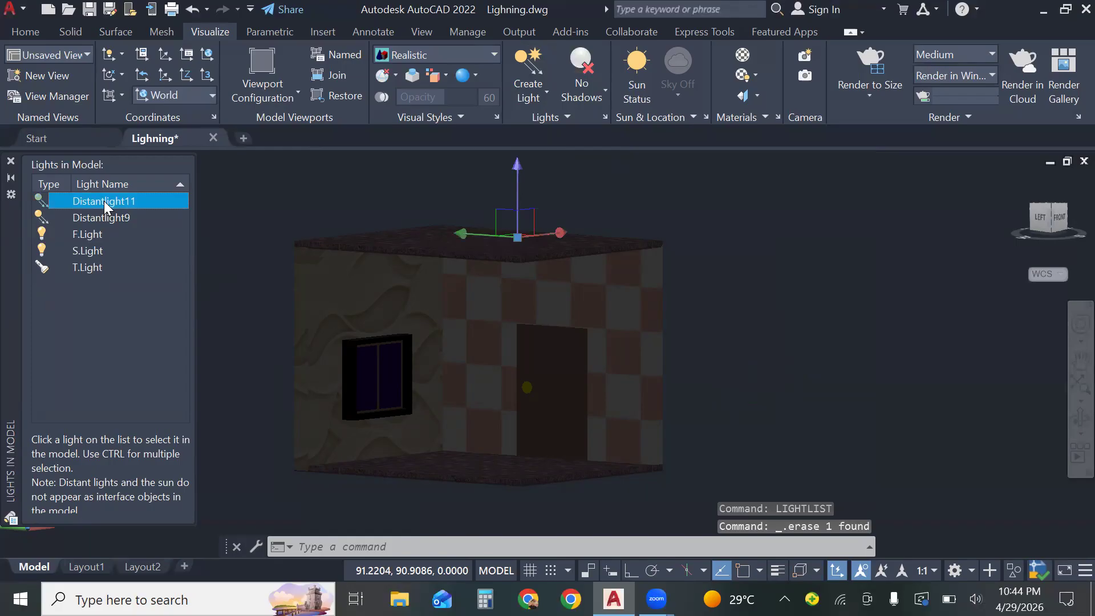
{"action": "key", "text": "Delete"}
{"action": "left_click", "coordinate": [107, 205]}
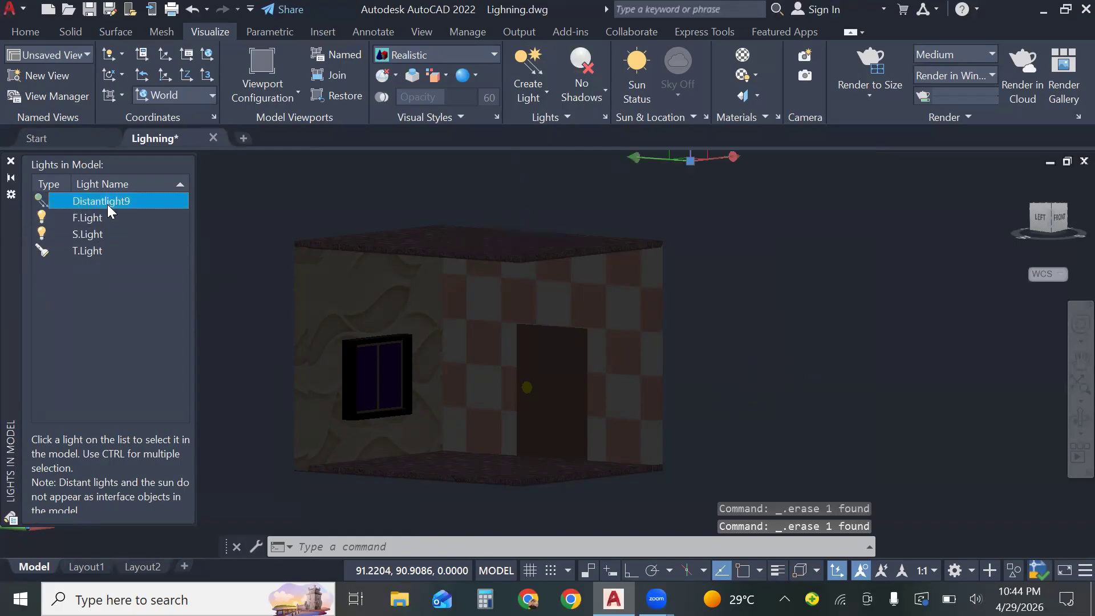
{"action": "key", "text": "Delete"}
Turn on the point lights F.Light and S.Light and the spotlight T.Light through their properties
{"action": "double_click", "coordinate": [105, 201]}
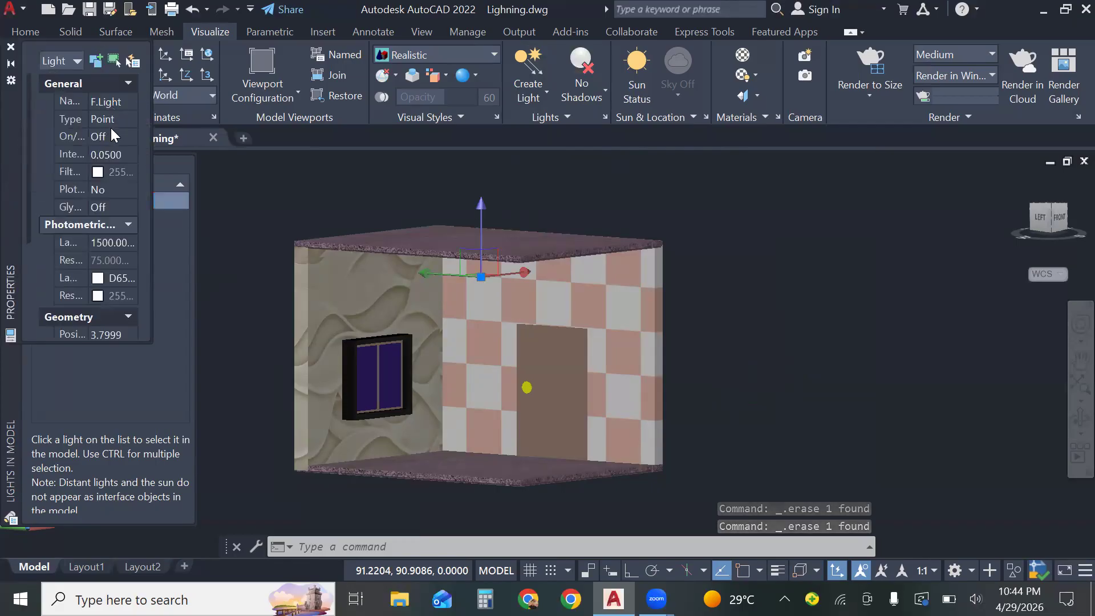
{"action": "left_click", "coordinate": [111, 139]}
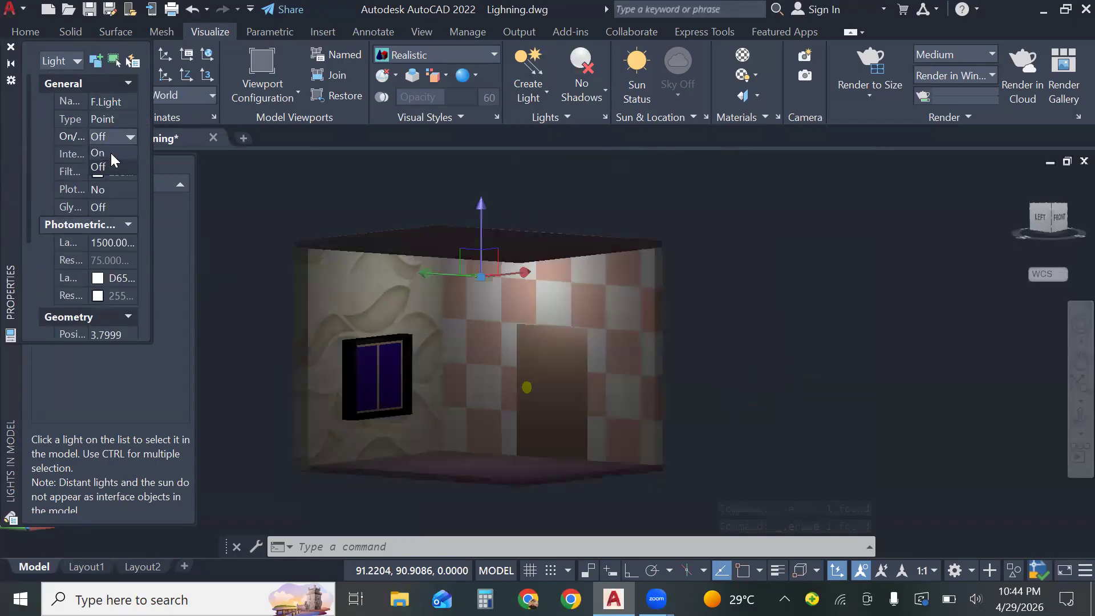
{"action": "left_click", "coordinate": [110, 153]}
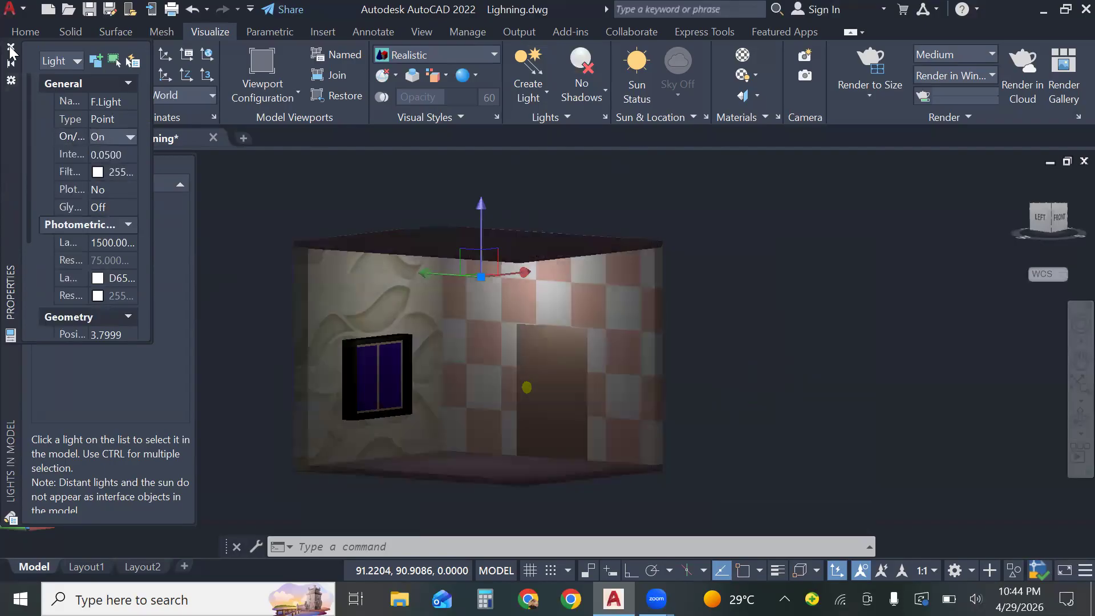
{"action": "left_click", "coordinate": [10, 48]}
{"action": "left_click", "coordinate": [107, 217]}
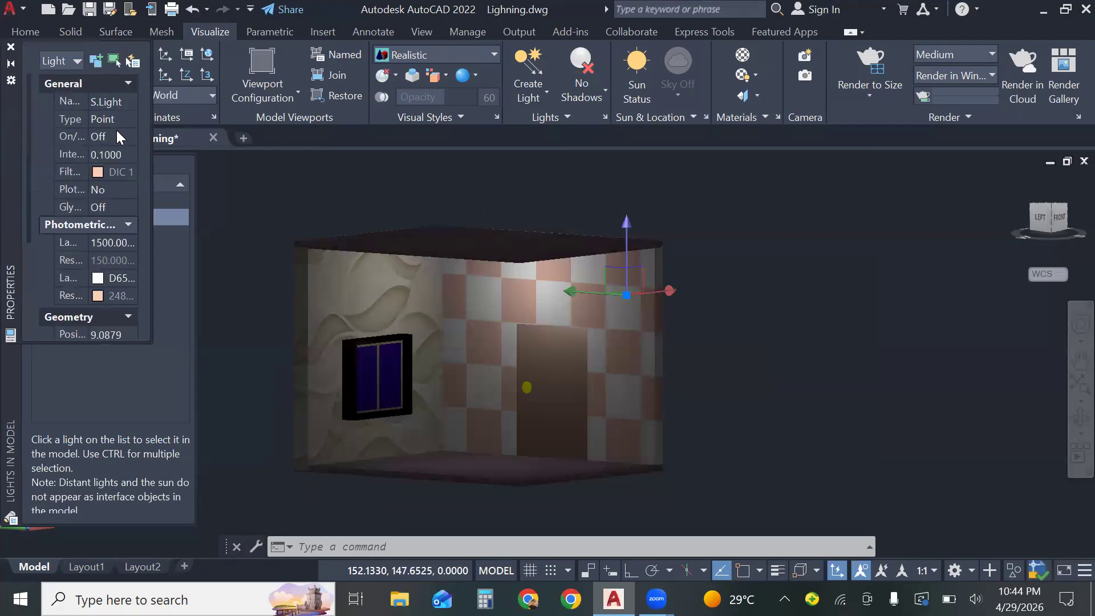
{"action": "left_click", "coordinate": [113, 136]}
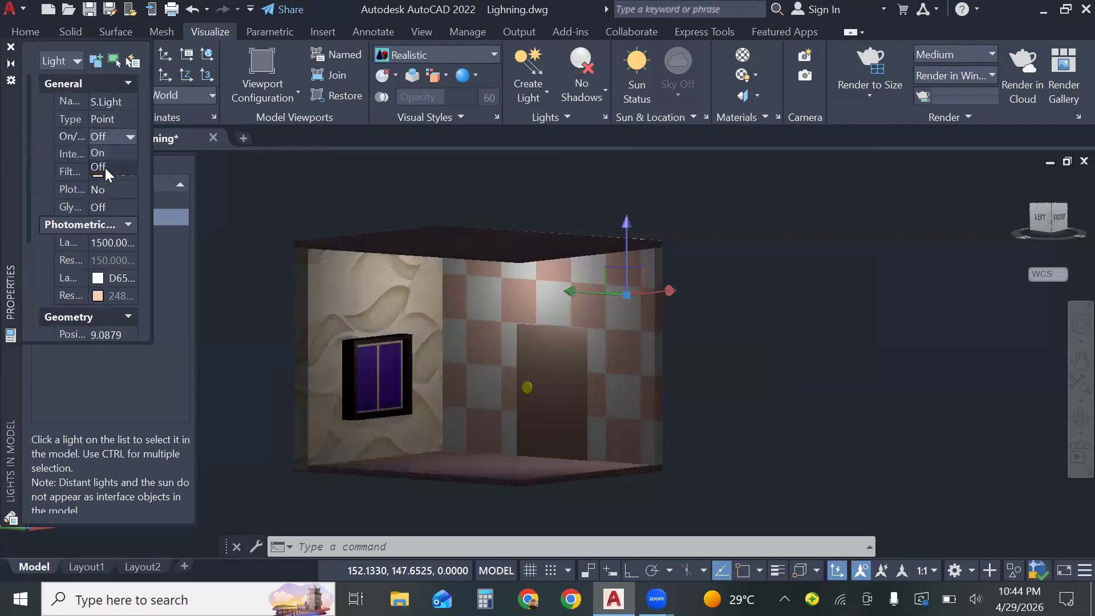
{"action": "left_click", "coordinate": [105, 153]}
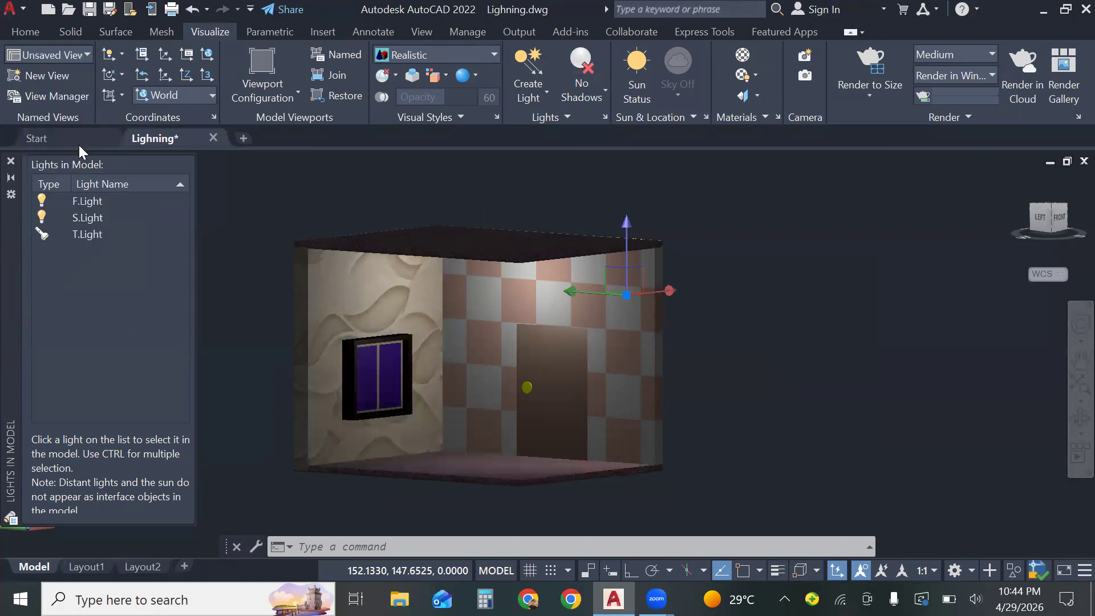
{"action": "left_click", "coordinate": [112, 231]}
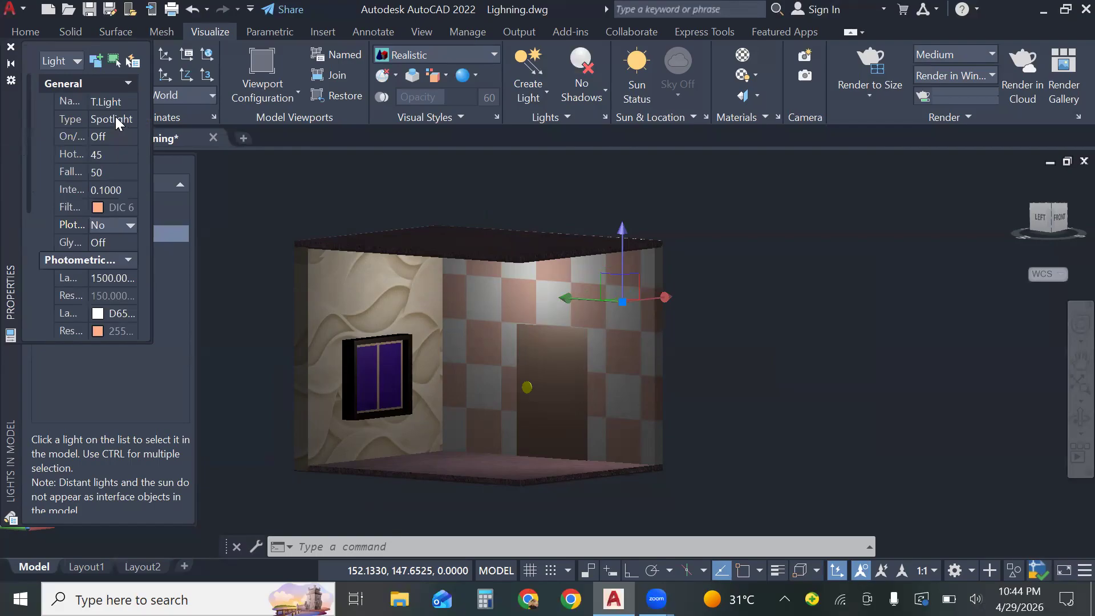
{"action": "left_click", "coordinate": [115, 133]}
{"action": "left_click", "coordinate": [112, 150]}
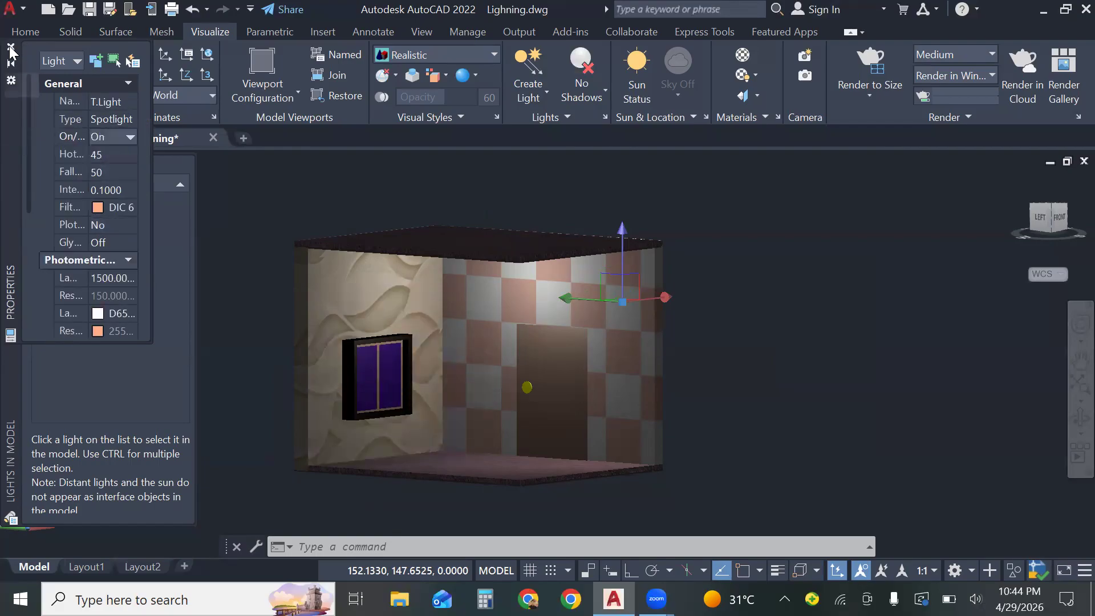
{"action": "key", "text": "Escape"}
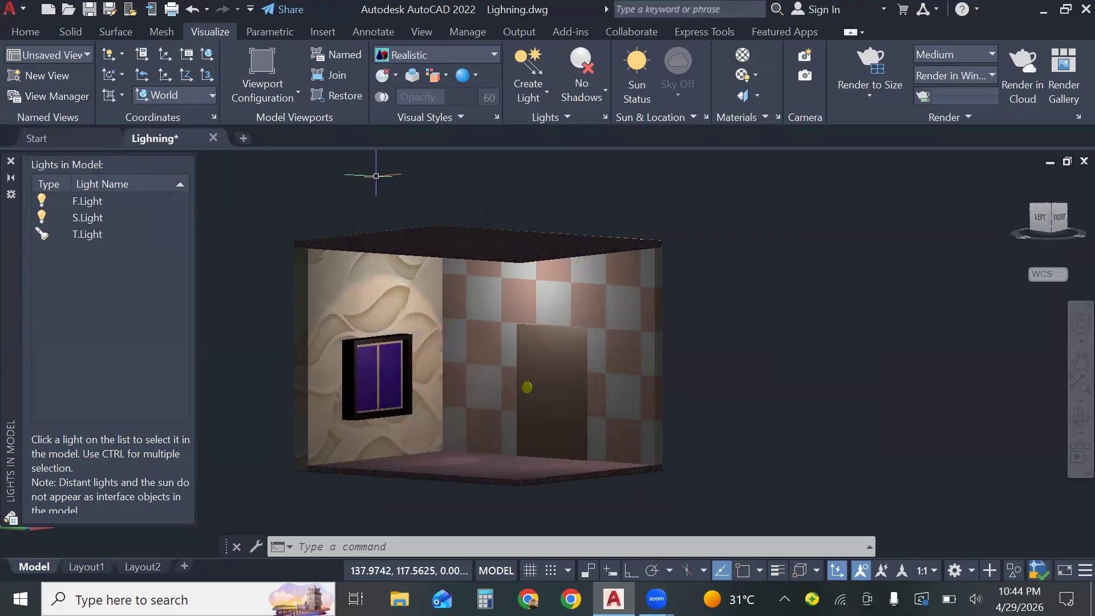
Add a web light with its source at the middle of the ceiling and its target straight below on the floor, keeping the default options
{"action": "left_click", "coordinate": [525, 98]}
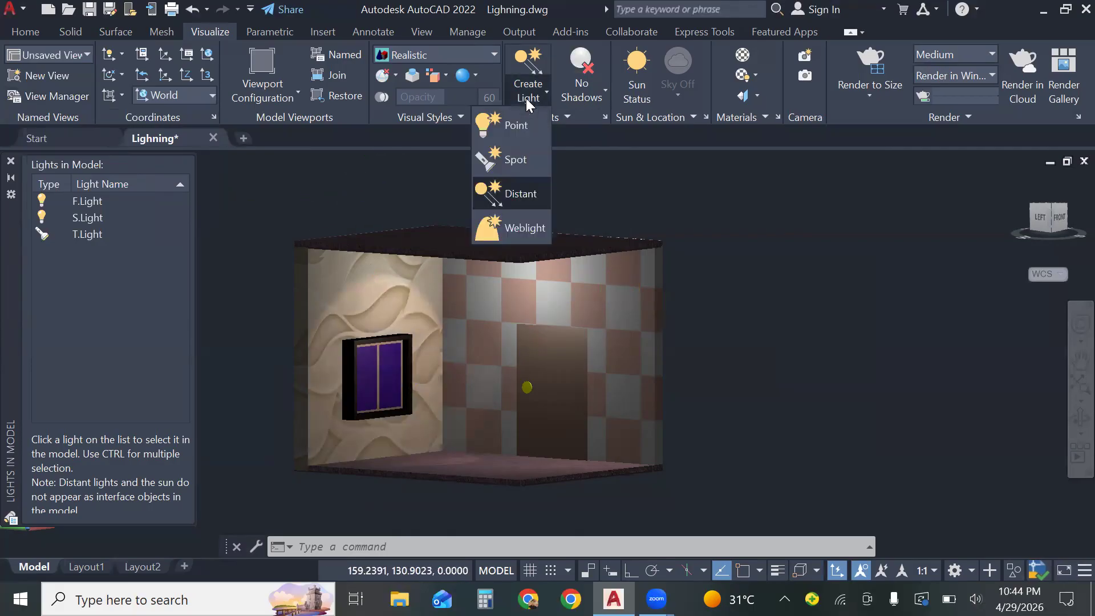
{"action": "left_click", "coordinate": [513, 230]}
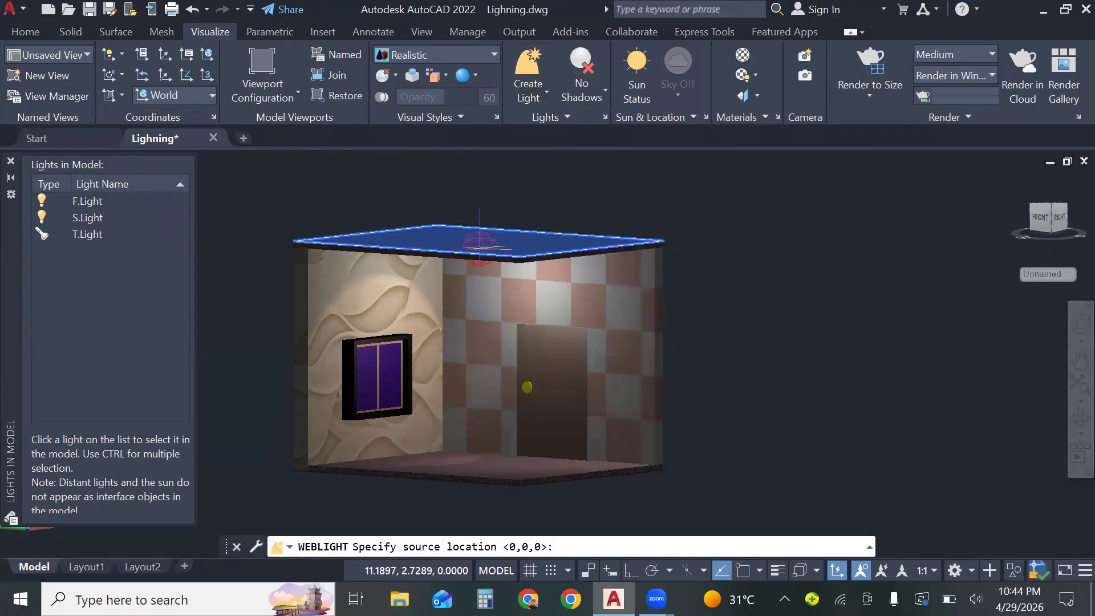
{"action": "left_click", "coordinate": [480, 247]}
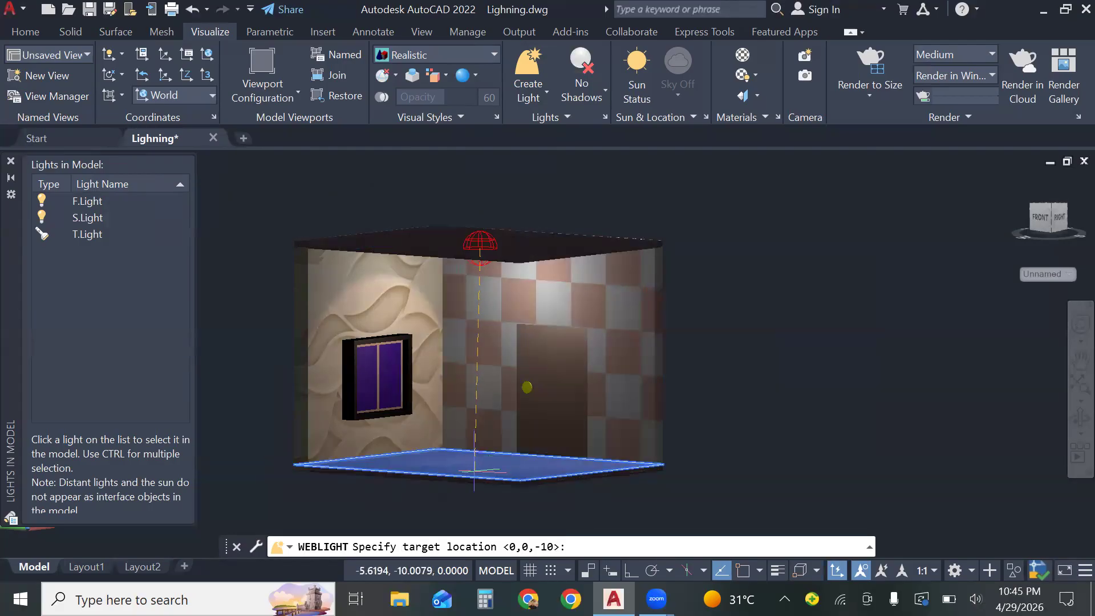
{"action": "left_click", "coordinate": [477, 467]}
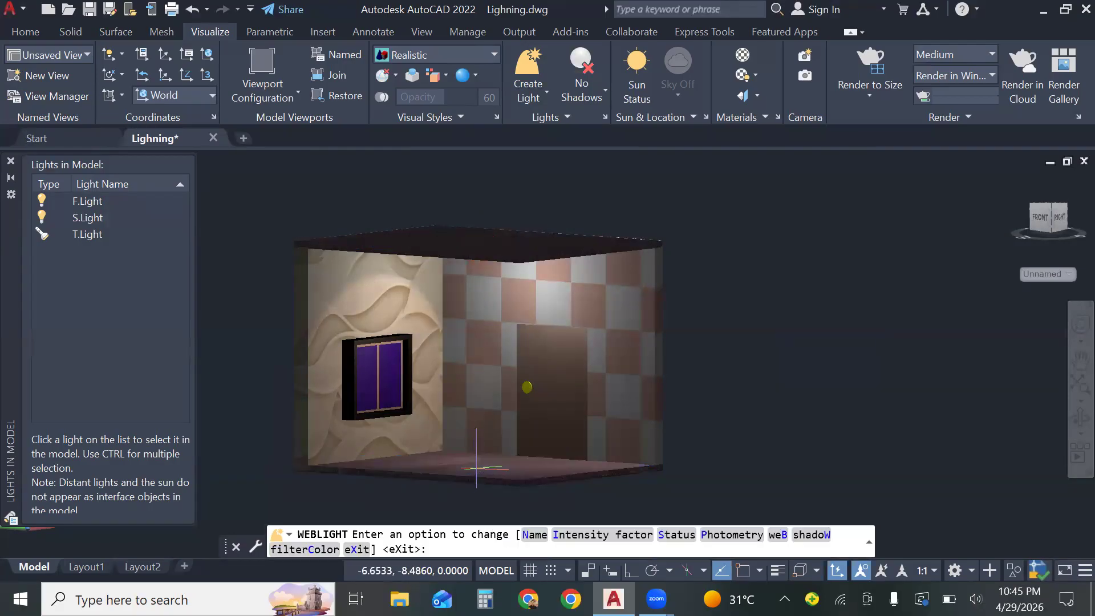
{"action": "left_click", "coordinate": [358, 549]}
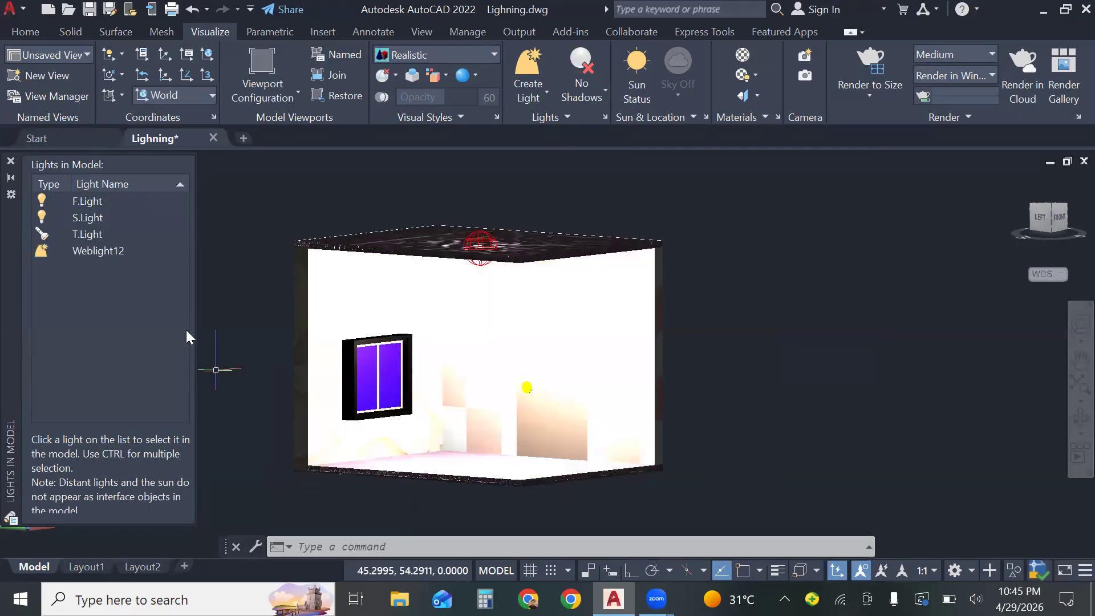
Reopen the list of lights and set the intensity factor of Weblight12 to 0.1000
{"action": "left_click", "coordinate": [10, 161]}
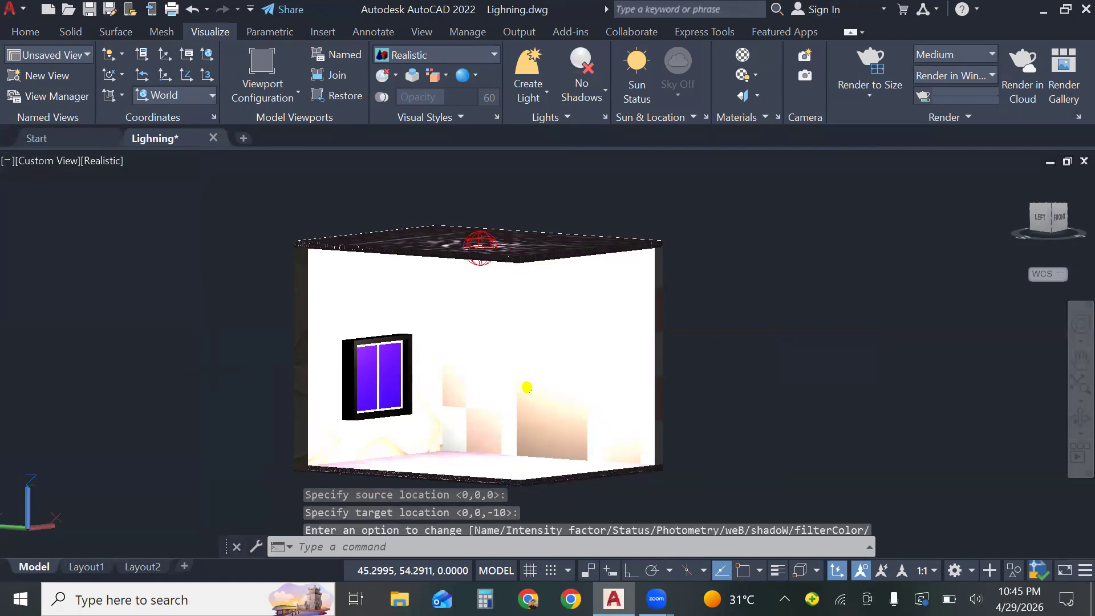
{"action": "type", "text": "lifhtl"}
{"action": "key", "text": "Return"}
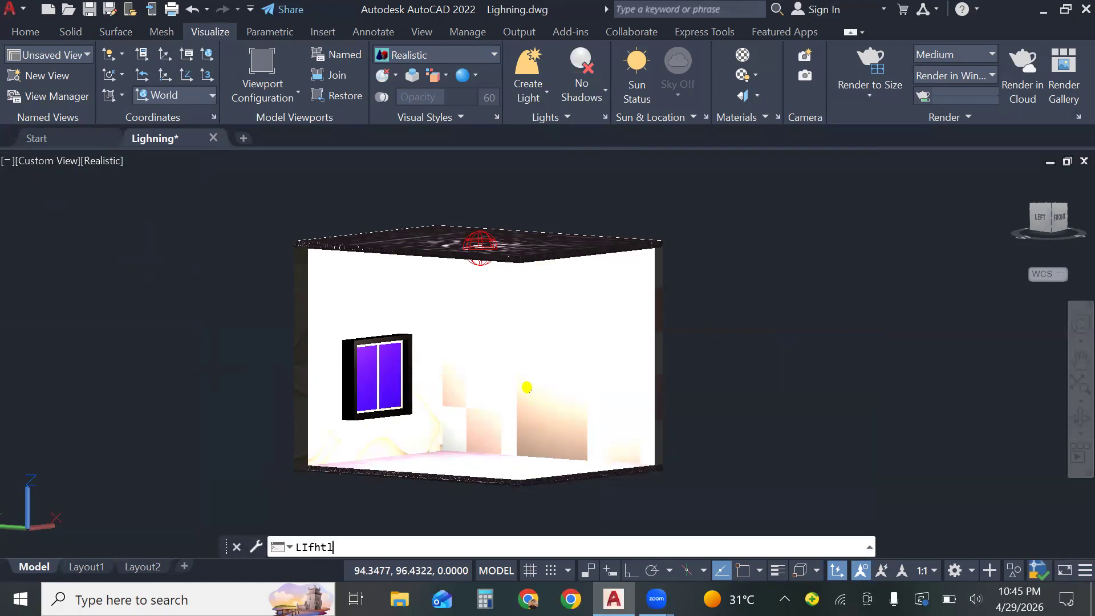
{"action": "type", "text": "light"}
{"action": "key", "text": "Return"}
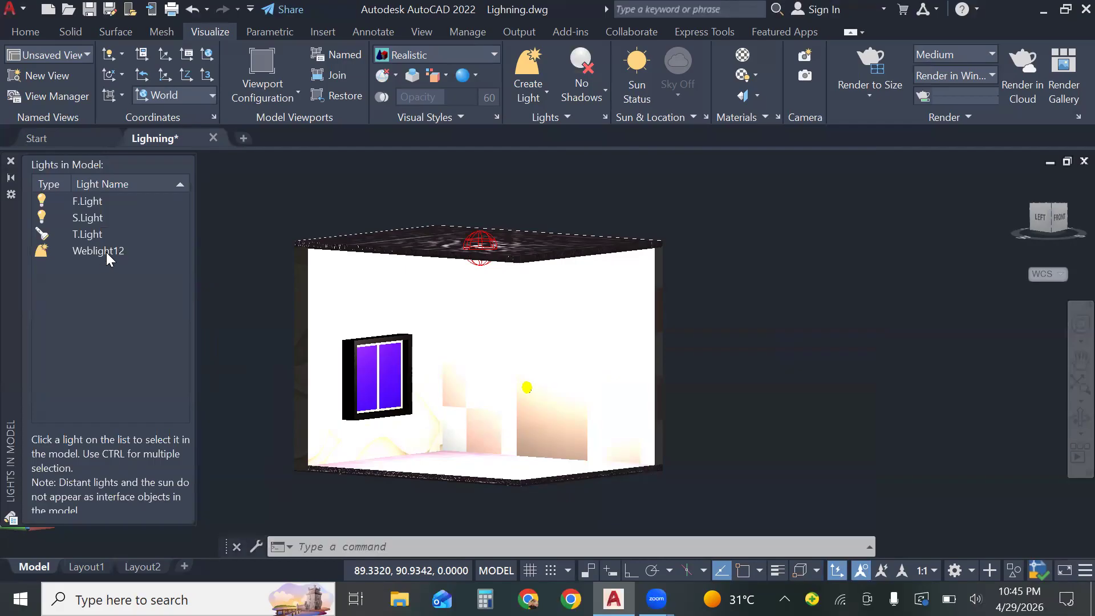
{"action": "double_click", "coordinate": [106, 251]}
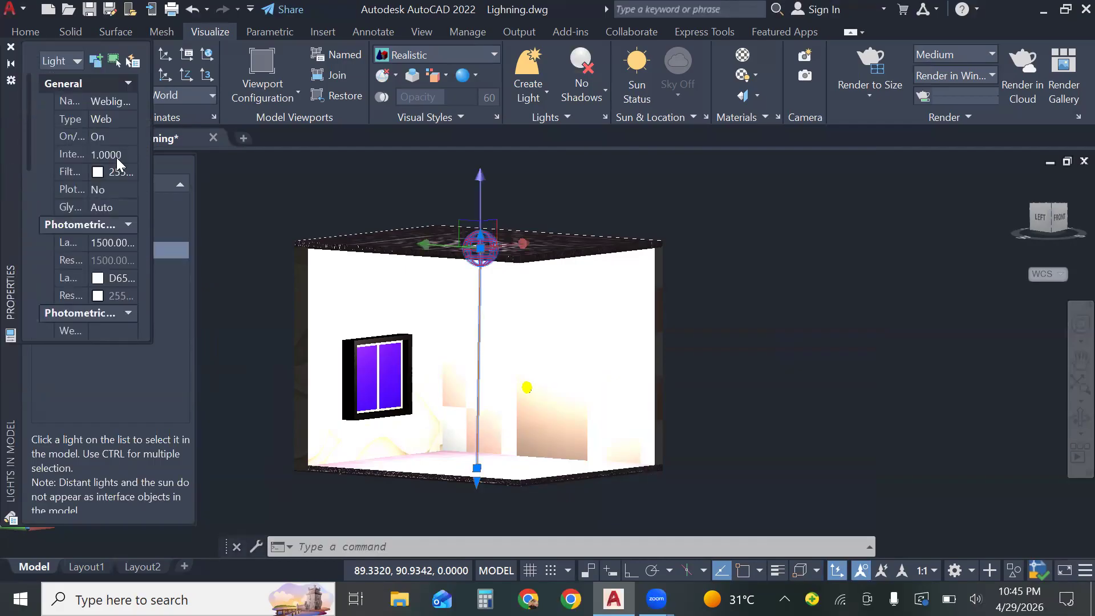
{"action": "left_click", "coordinate": [118, 154]}
{"action": "key", "text": "Return"}
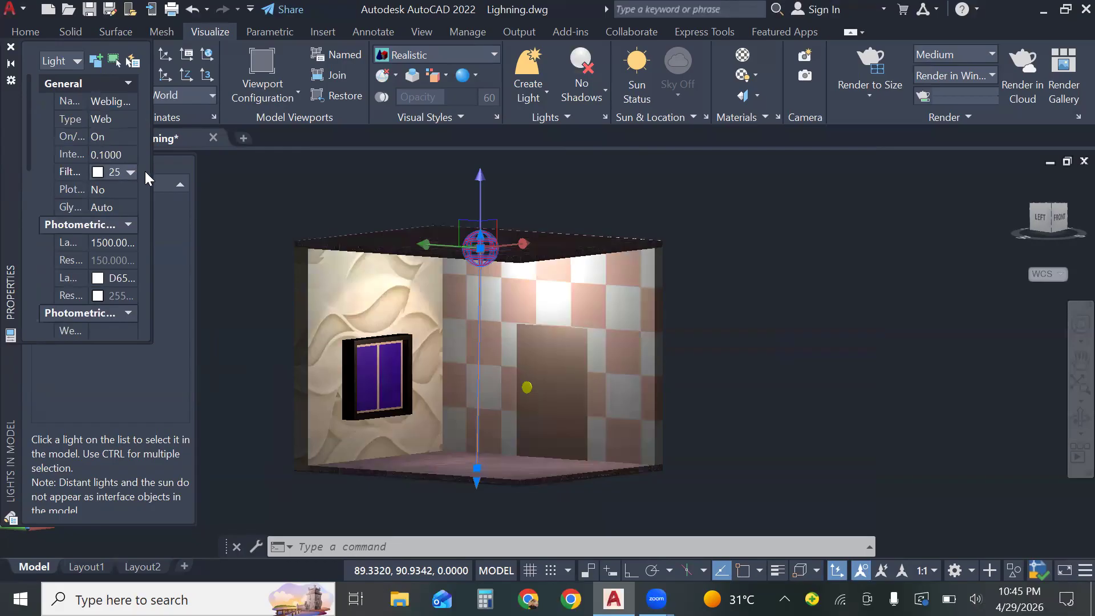
Set the filter color of Weblight12 to the light orange swatch and close its properties
{"action": "left_click", "coordinate": [116, 170]}
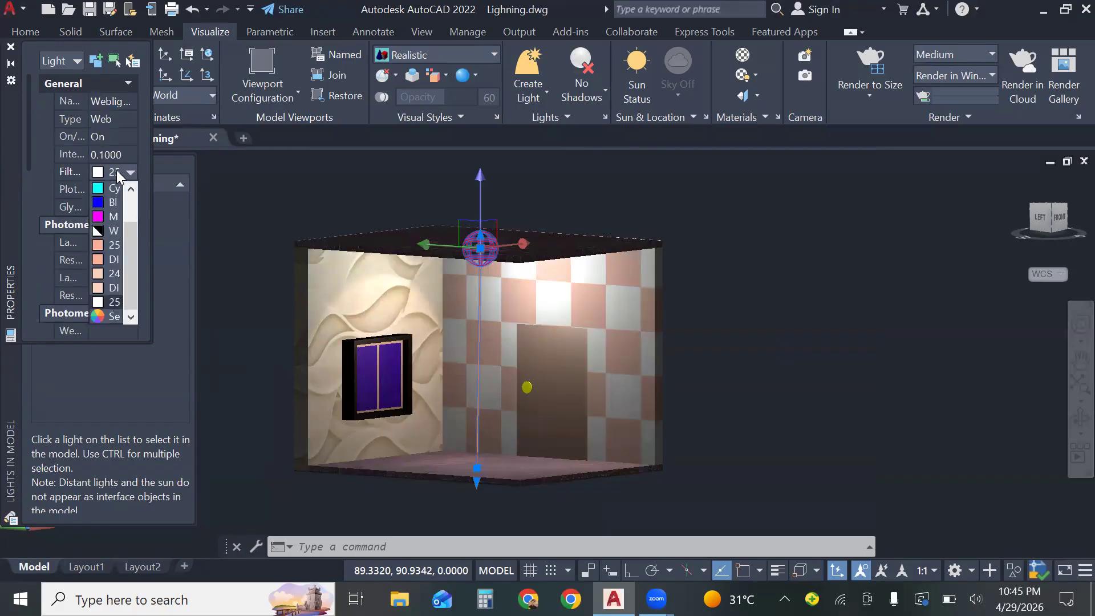
{"action": "left_click", "coordinate": [106, 244]}
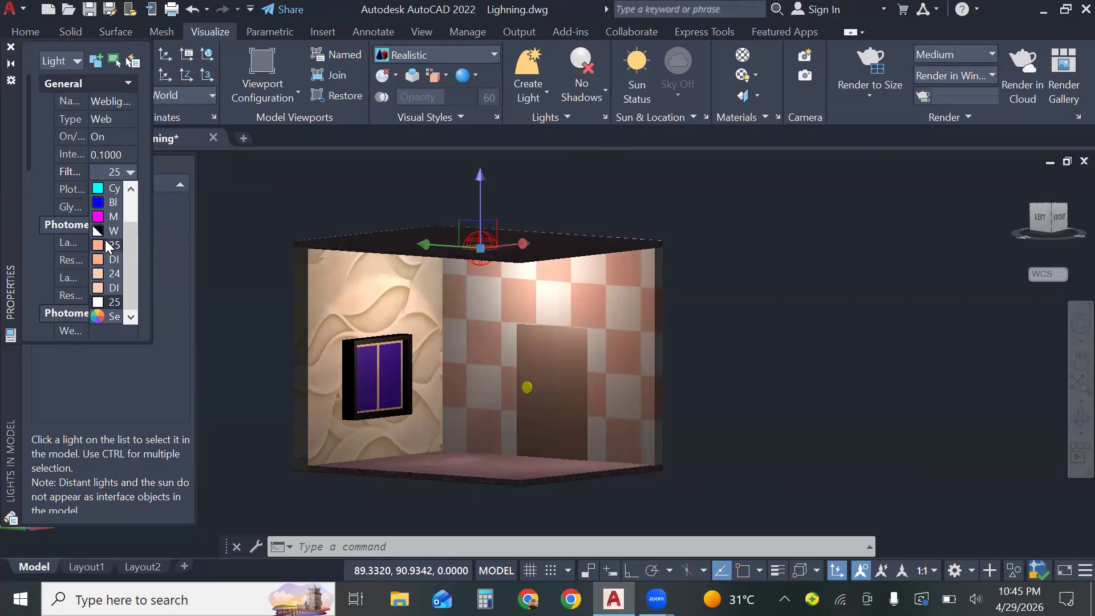
{"action": "left_click", "coordinate": [9, 48]}
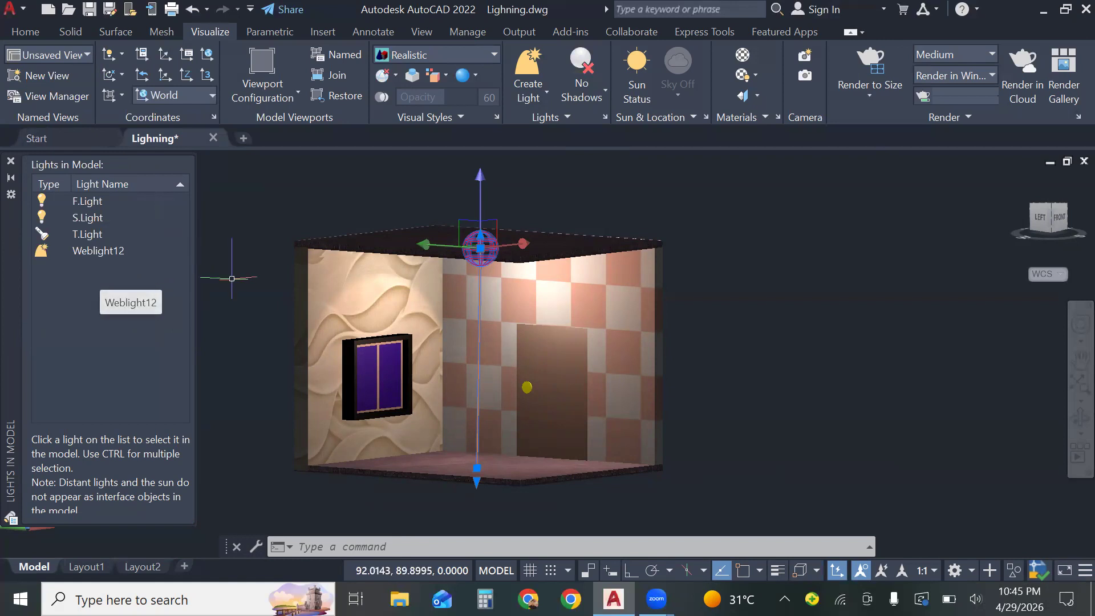
Turn off the point lights F.Light and S.Light through their properties
{"action": "double_click", "coordinate": [106, 199]}
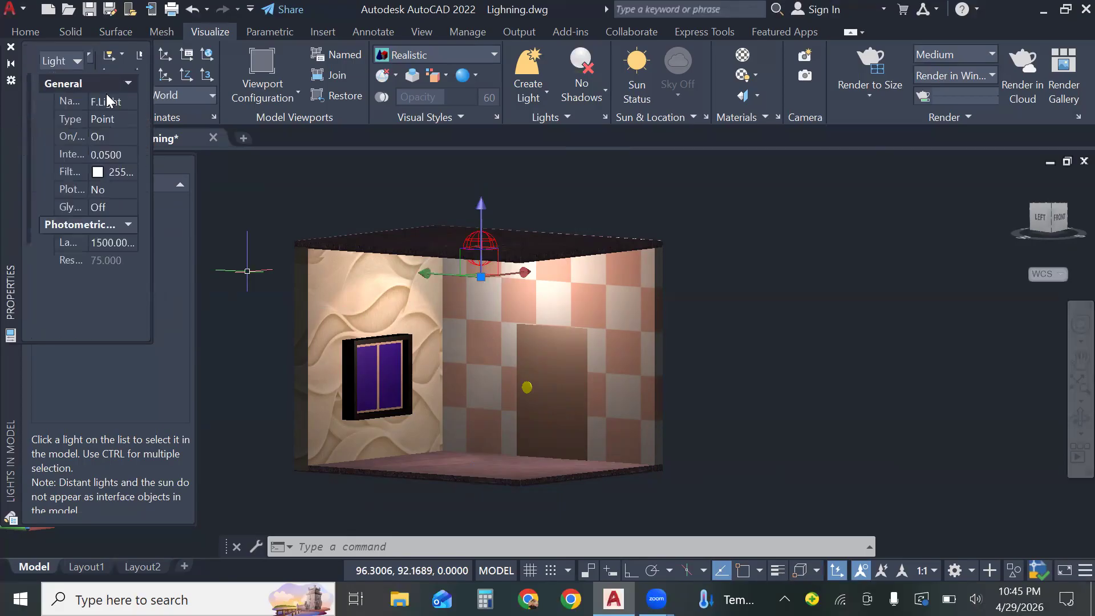
{"action": "left_click", "coordinate": [110, 135]}
{"action": "left_click", "coordinate": [104, 166]}
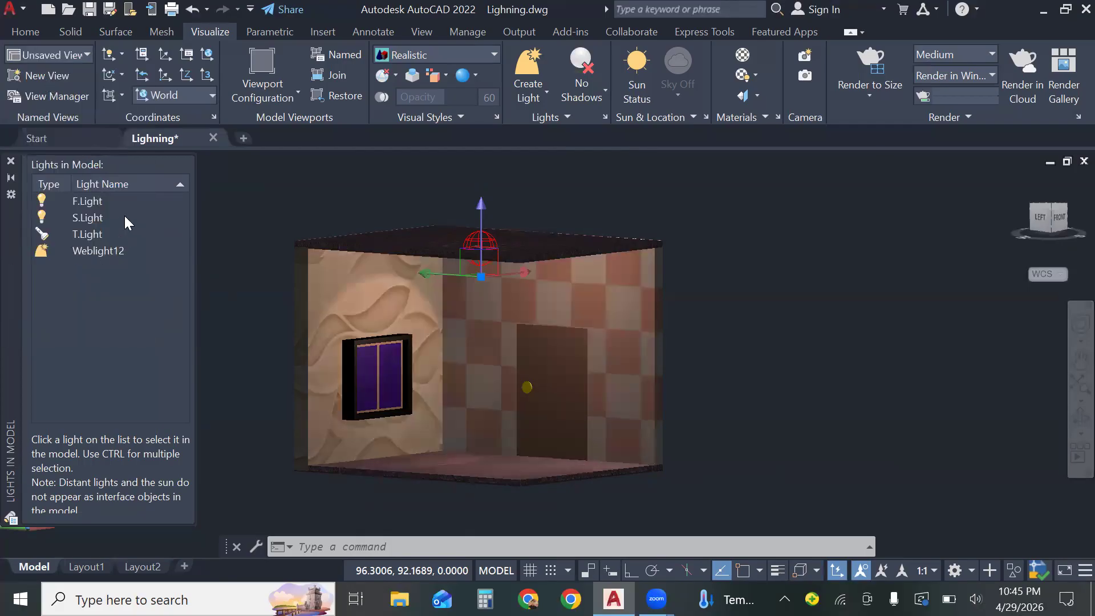
{"action": "double_click", "coordinate": [123, 217]}
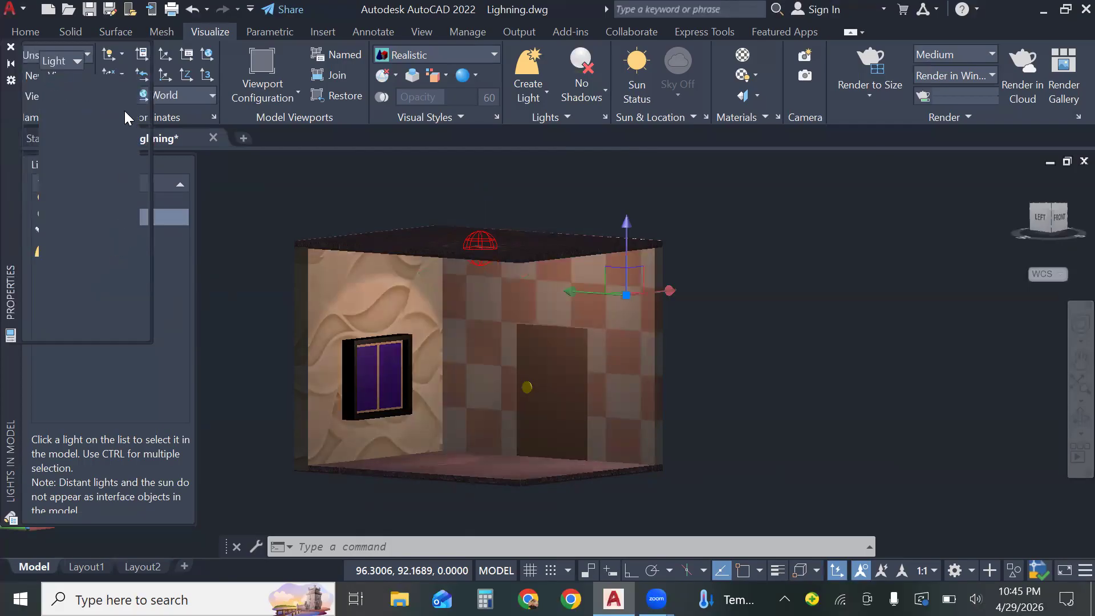
{"action": "left_click", "coordinate": [110, 135]}
{"action": "left_click", "coordinate": [107, 165]}
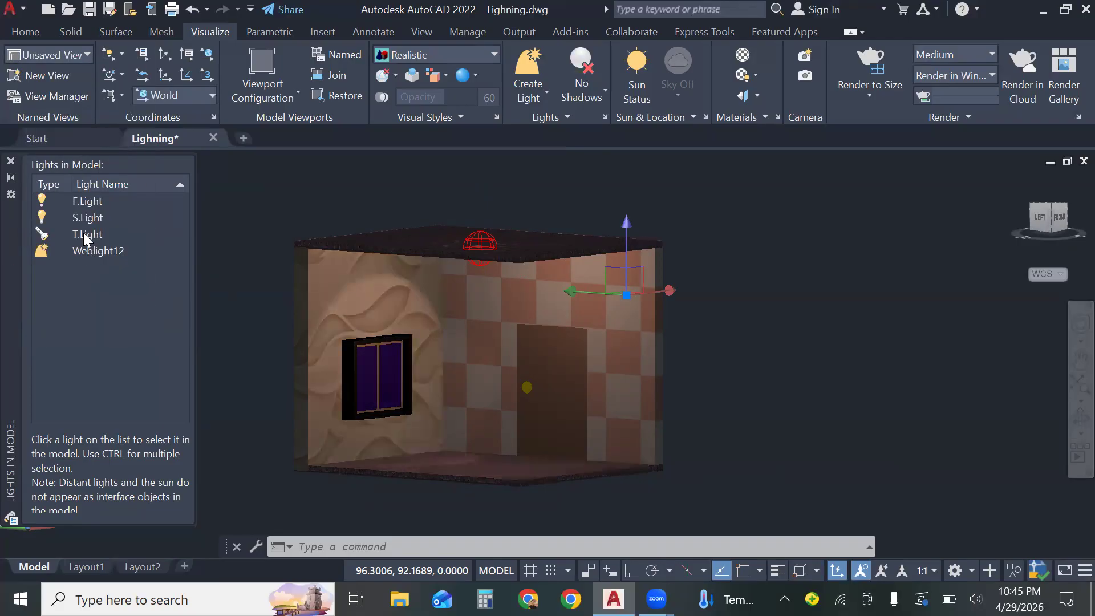
Turn off the spotlight T.Light through its properties, close them and clear the selection
{"action": "double_click", "coordinate": [83, 233]}
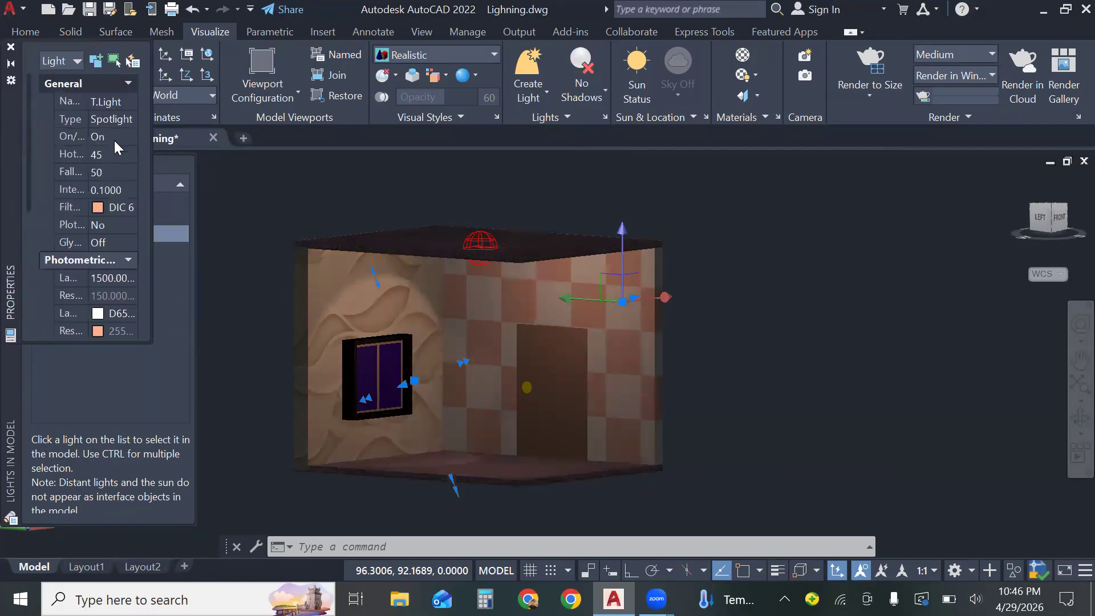
{"action": "left_click", "coordinate": [114, 140]}
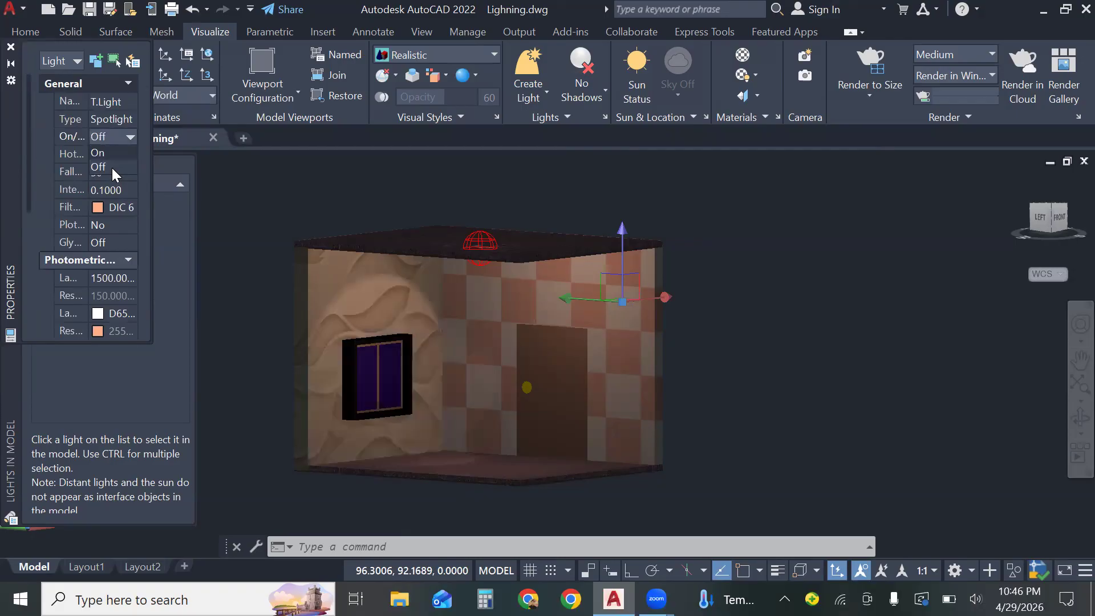
{"action": "left_click", "coordinate": [112, 167]}
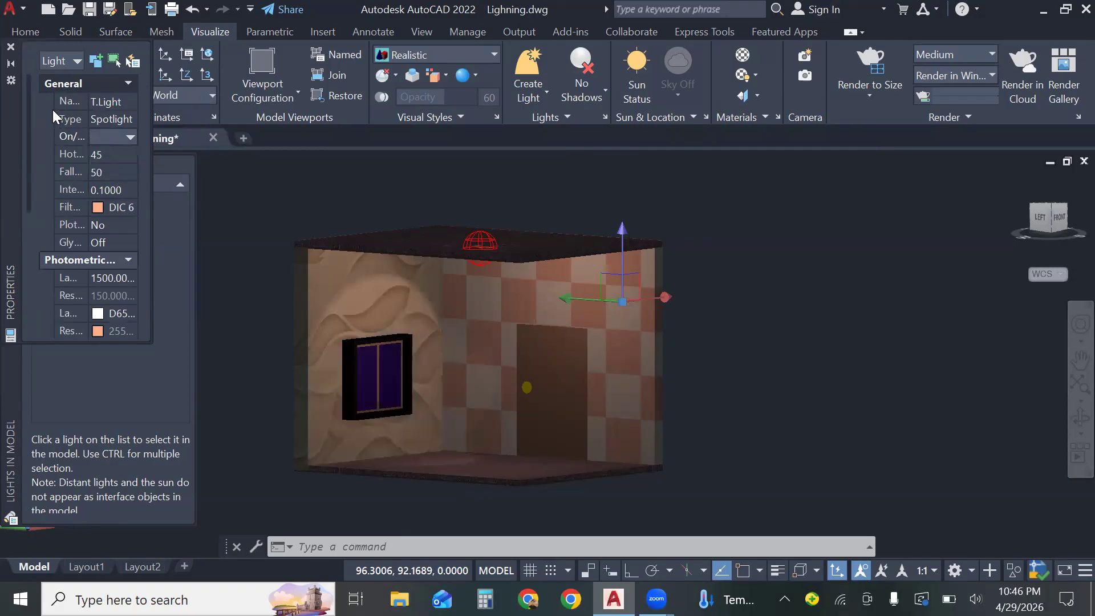
{"action": "left_click", "coordinate": [12, 50]}
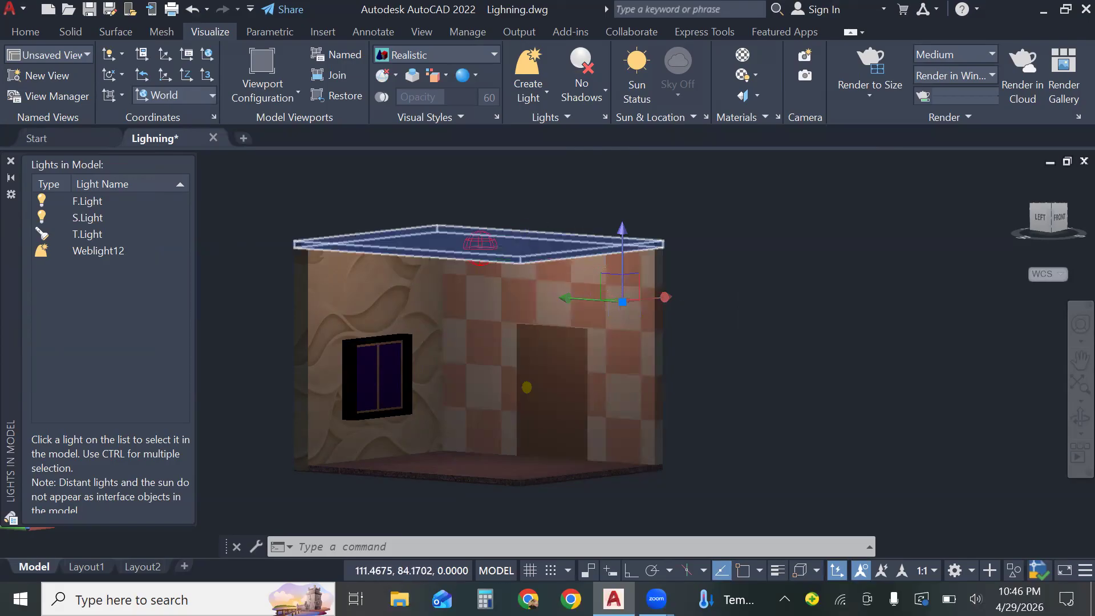
{"action": "key", "text": "Escape"}
Set the glyph display of Weblight12 to Off, then close its properties and the list of lights
{"action": "left_click", "coordinate": [480, 234]}
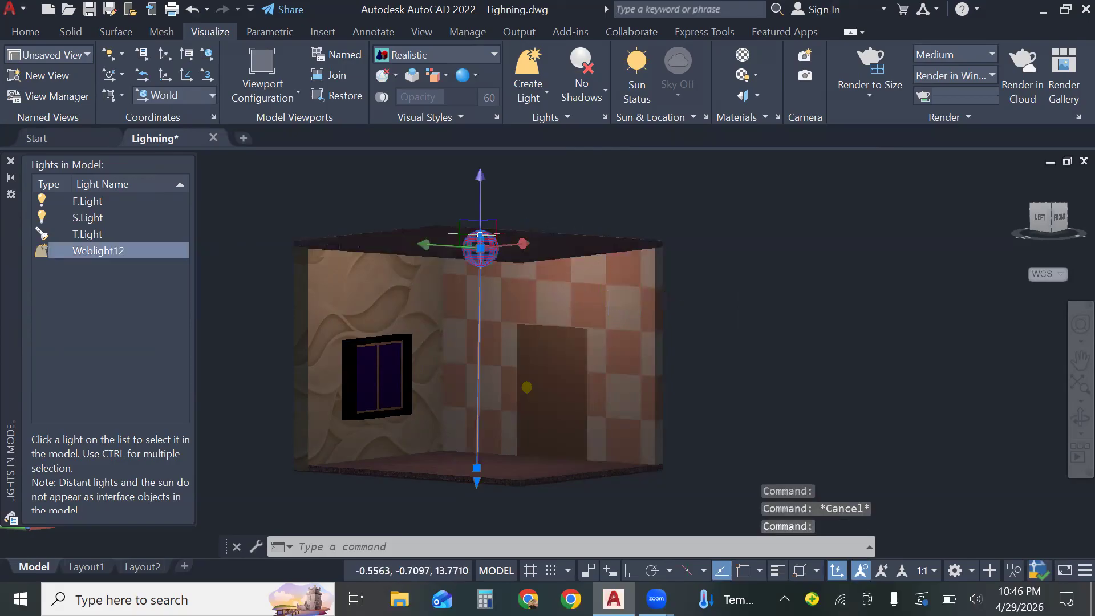
{"action": "double_click", "coordinate": [146, 247]}
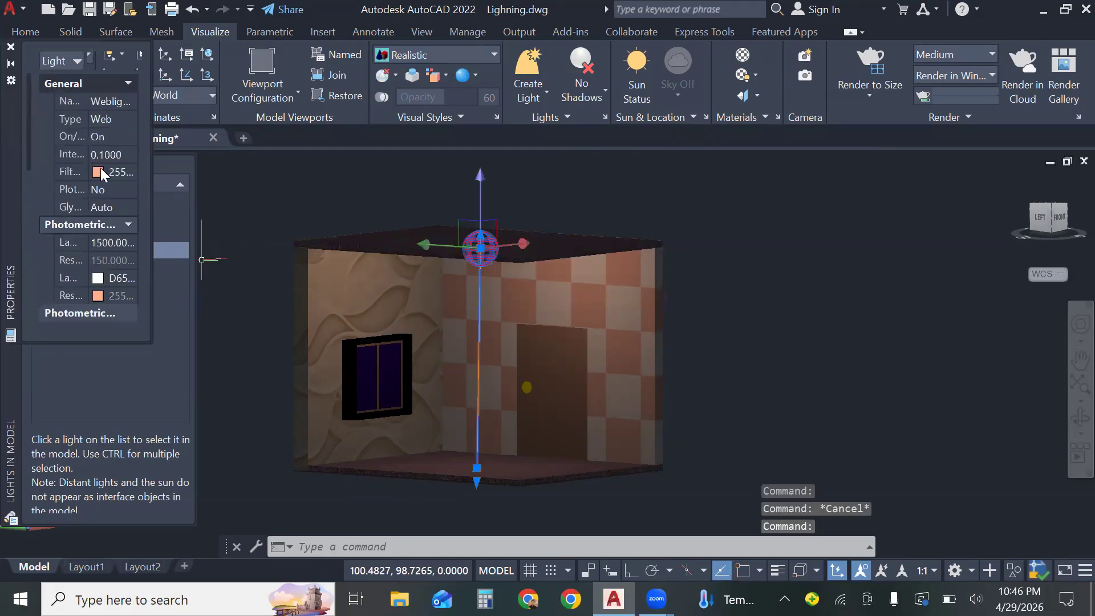
{"action": "left_click", "coordinate": [118, 203]}
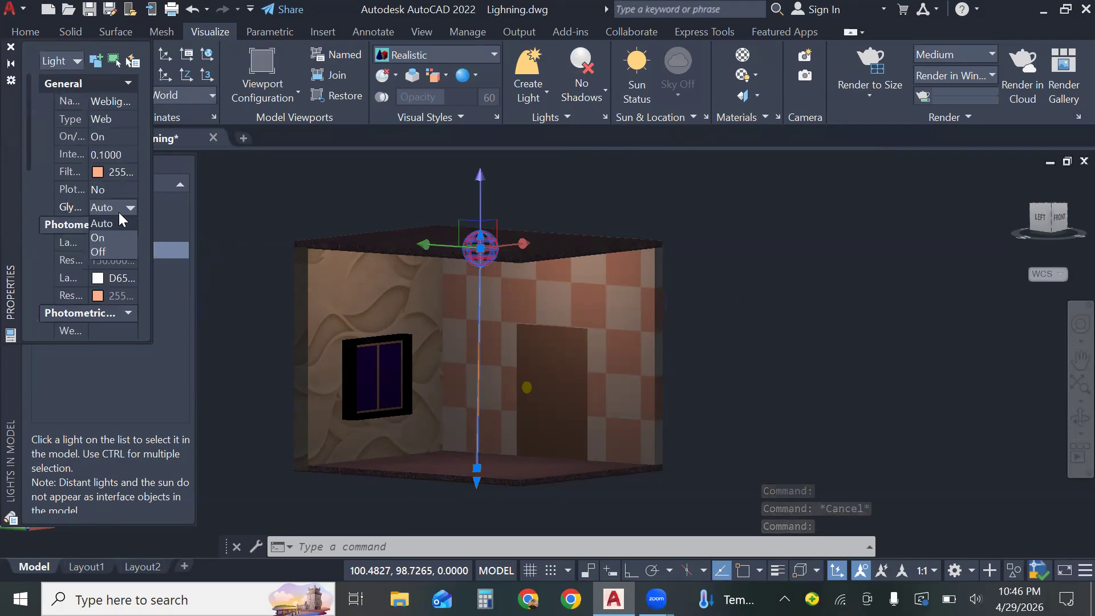
{"action": "left_click", "coordinate": [109, 249]}
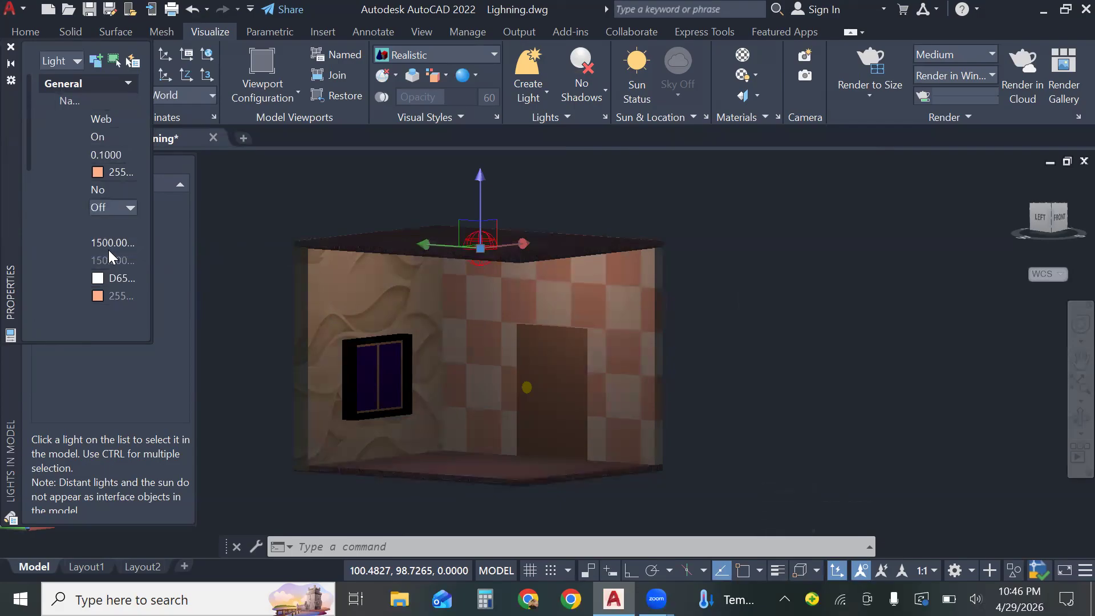
{"action": "left_click", "coordinate": [11, 47]}
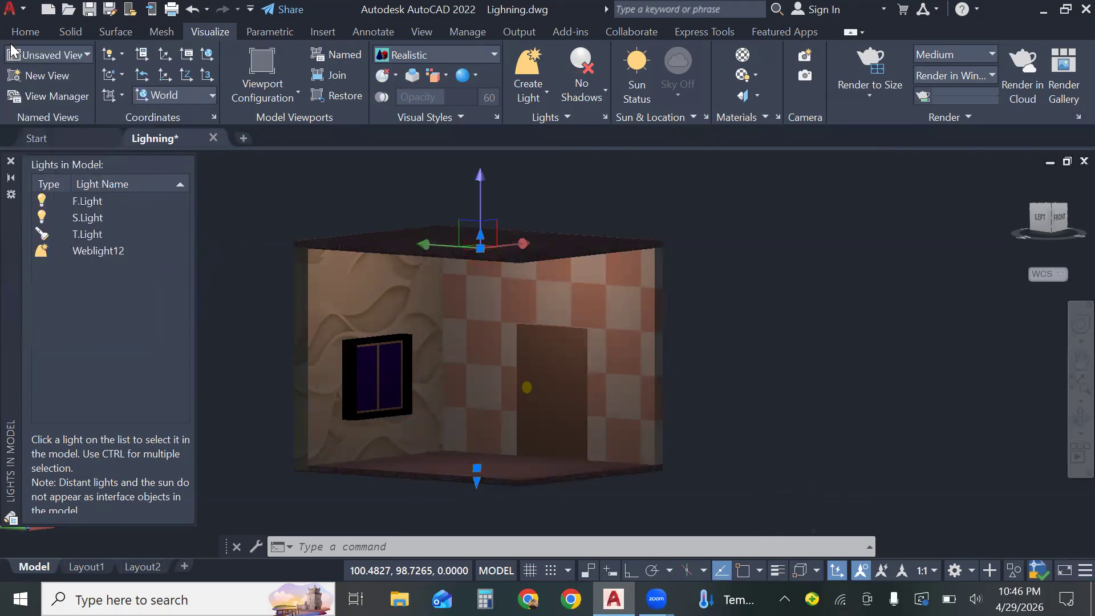
{"action": "left_click", "coordinate": [11, 162]}
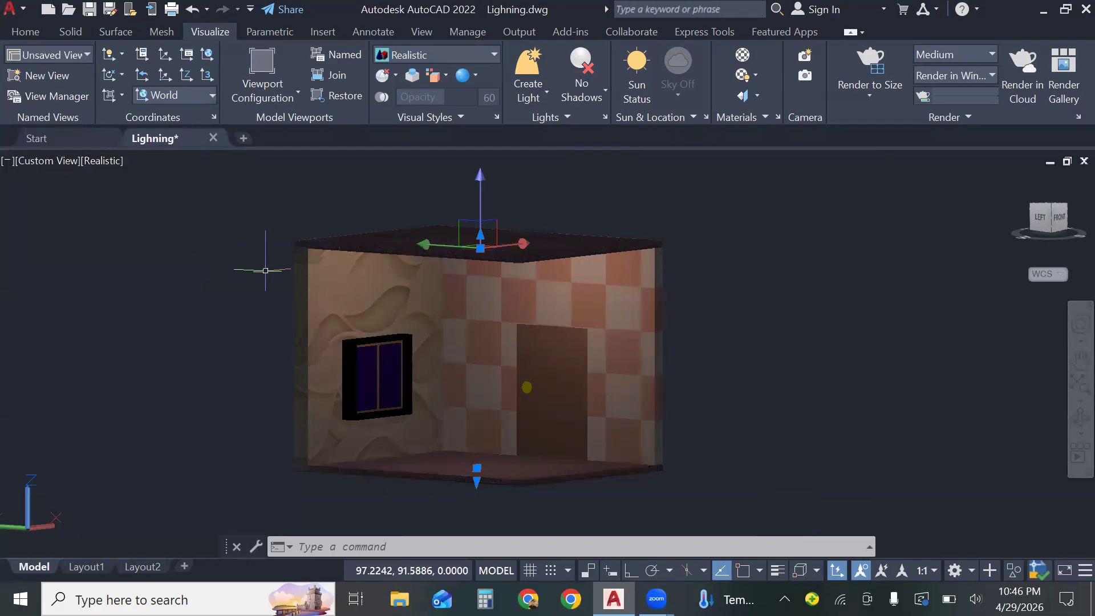
{"action": "key", "text": "Escape"}
{"action": "key", "text": "Escape"}
{"action": "key", "text": "Escape"}
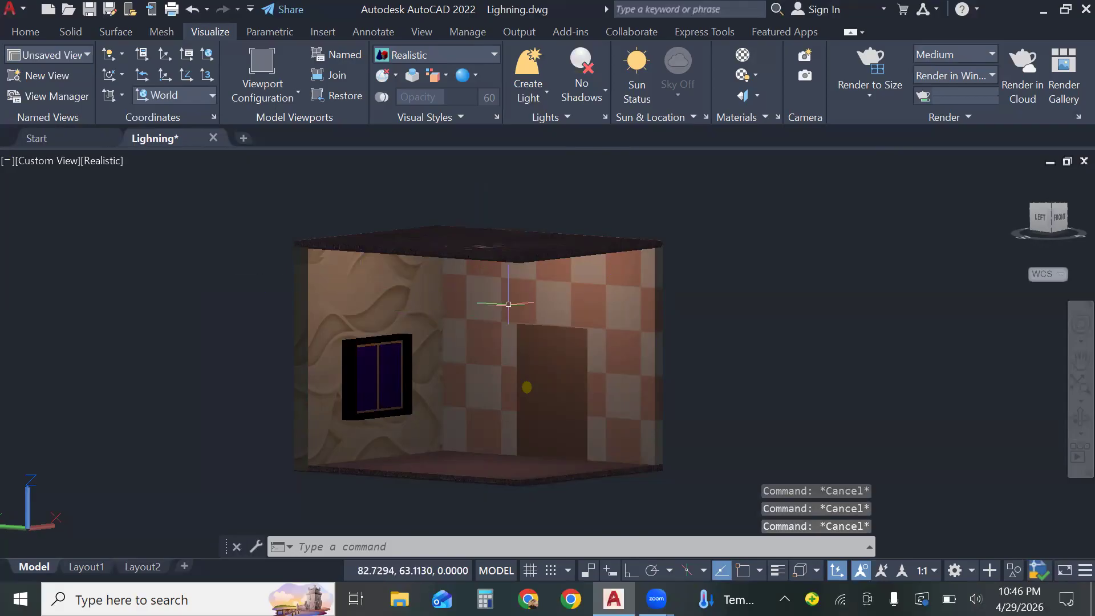
{"action": "left_click", "coordinate": [498, 304]}
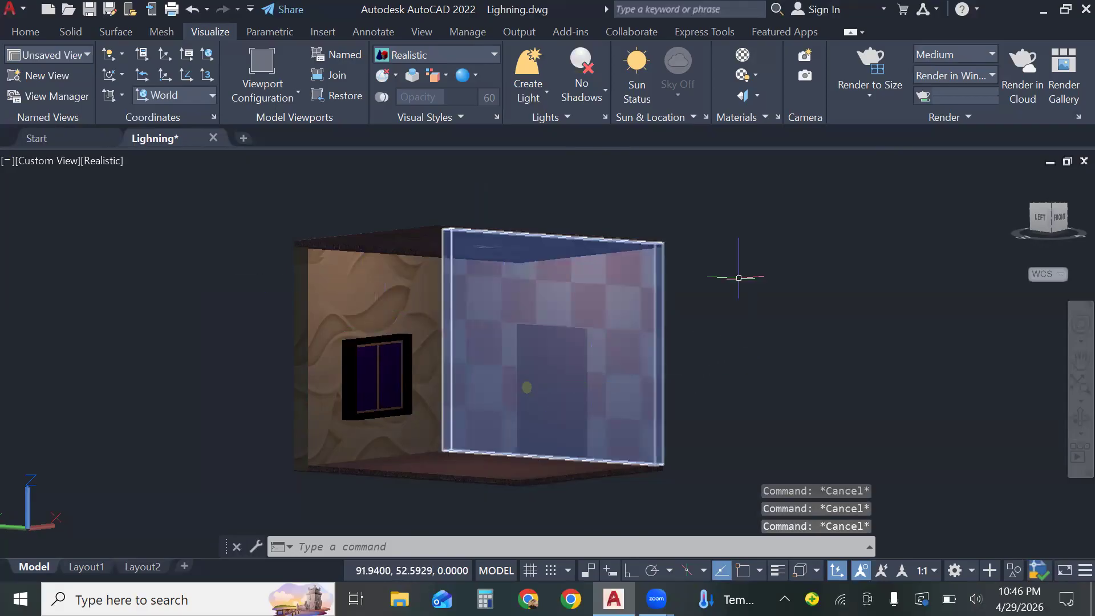
{"action": "key", "text": "Escape"}
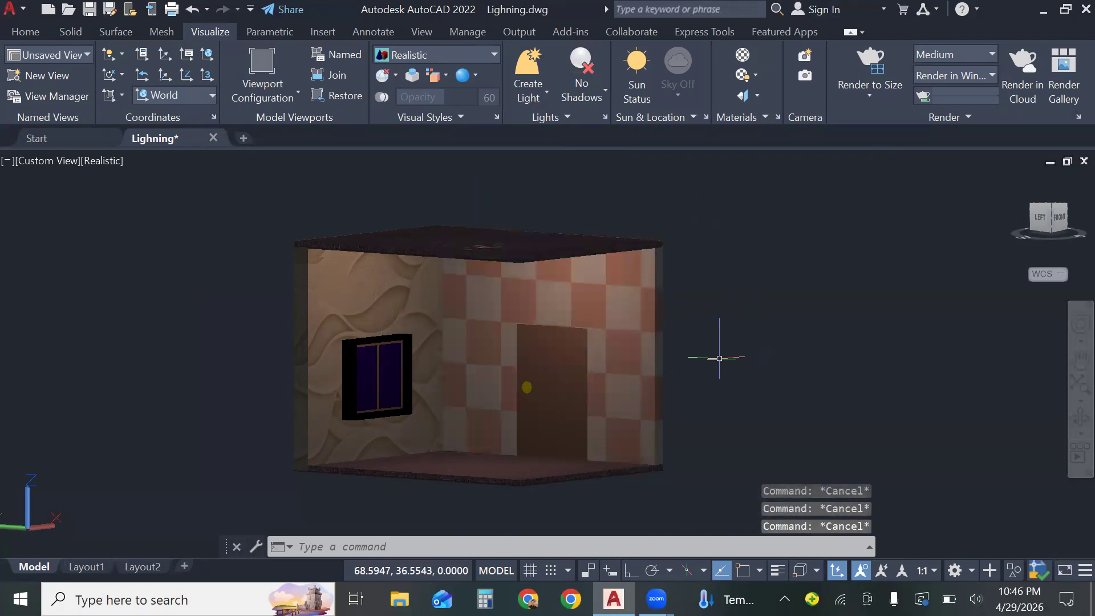
Reopen the list of lights and turn on the point lights F.Light and S.Light through their properties
{"action": "type", "text": "lightlist"}
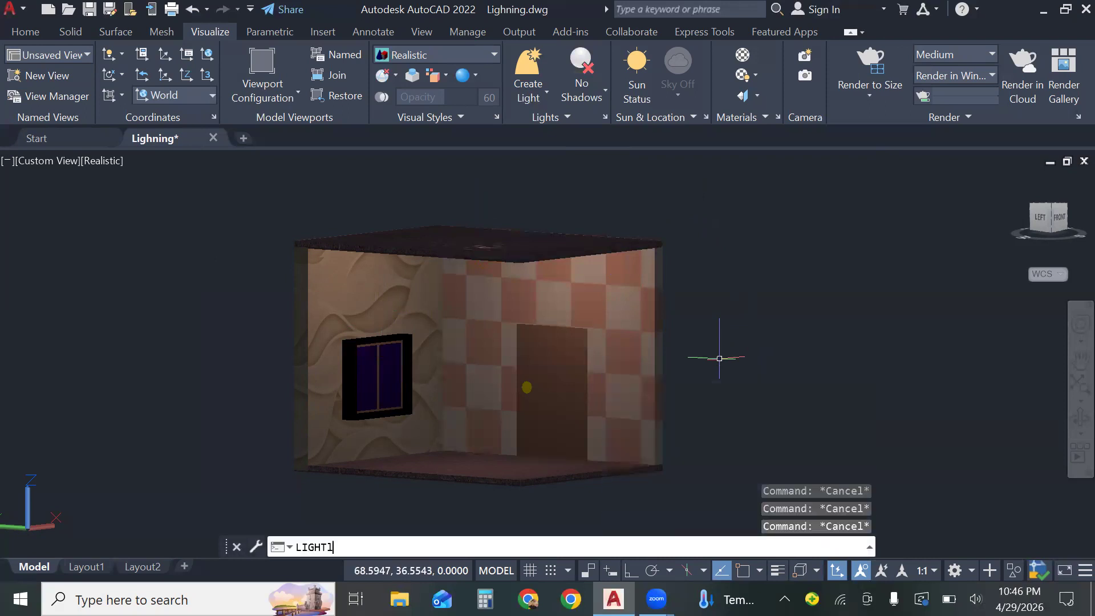
{"action": "key", "text": "Return"}
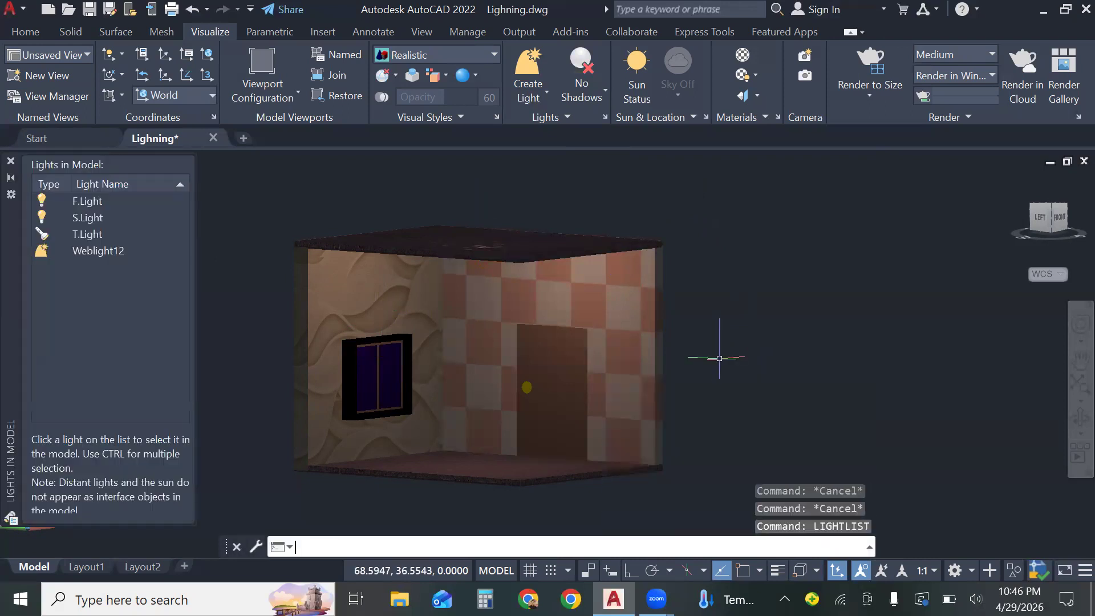
{"action": "double_click", "coordinate": [123, 199]}
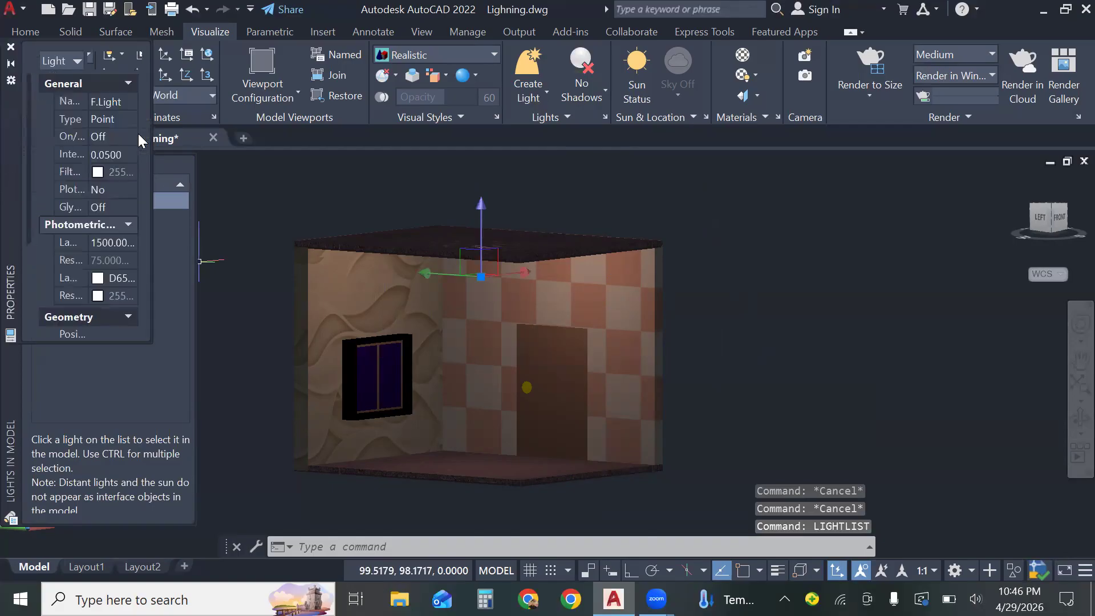
{"action": "left_click", "coordinate": [111, 137]}
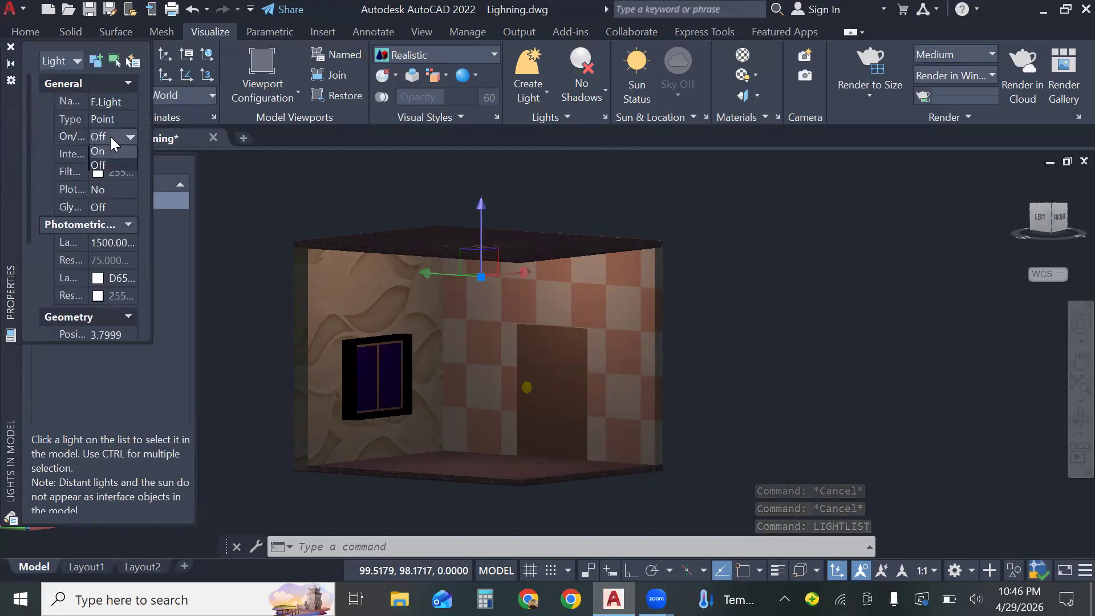
{"action": "left_click", "coordinate": [104, 153]}
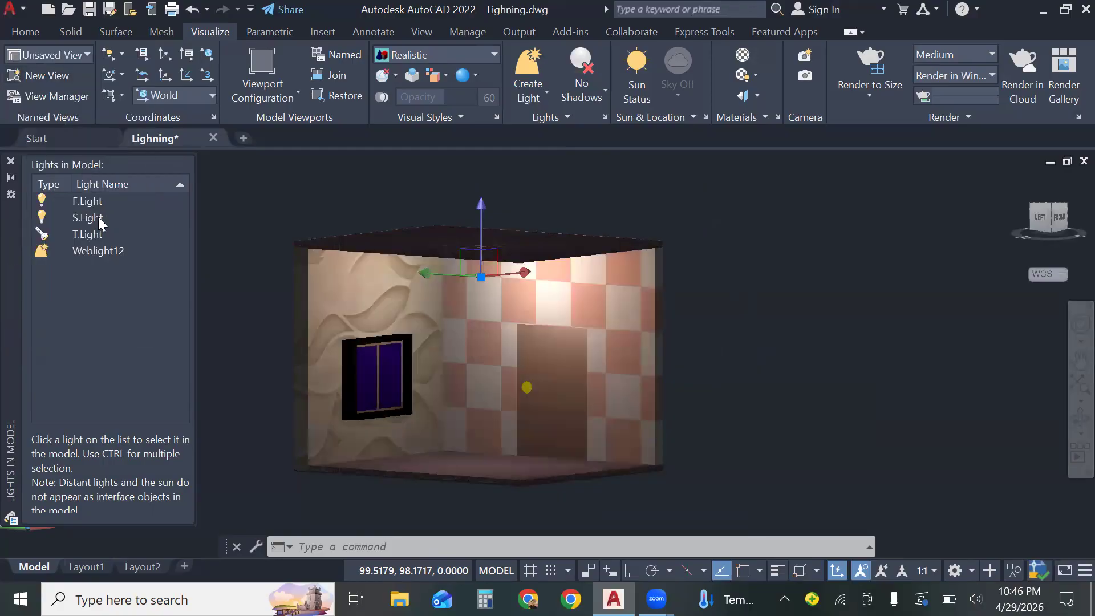
{"action": "double_click", "coordinate": [98, 216]}
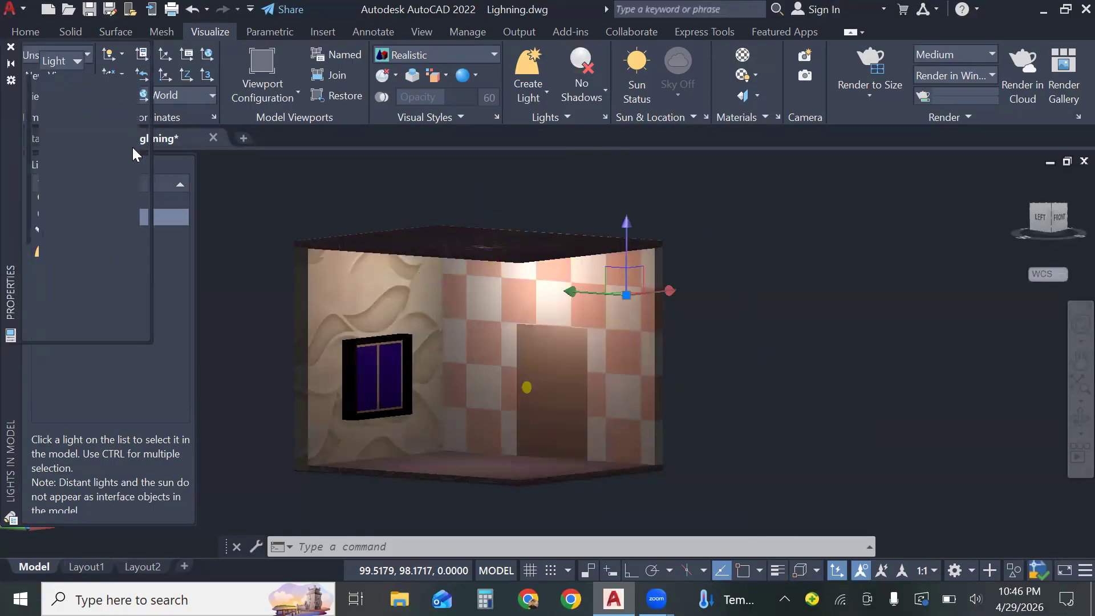
{"action": "left_click", "coordinate": [113, 136]}
{"action": "left_click", "coordinate": [112, 152]}
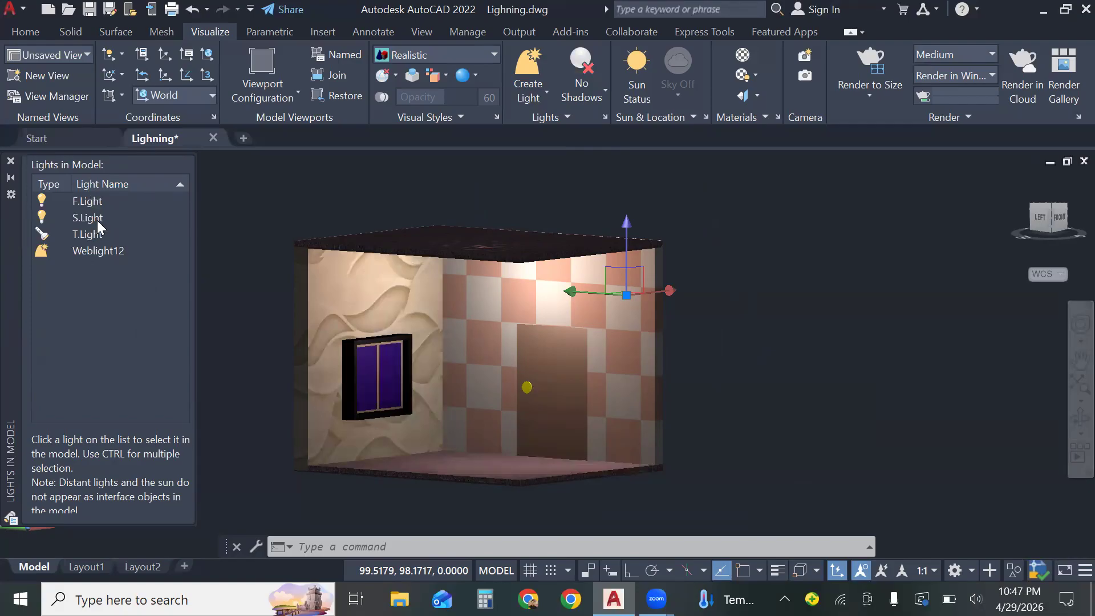
Turn on the spotlight T.Light through its properties, clear the selection and close the list of lights
{"action": "left_click", "coordinate": [101, 233]}
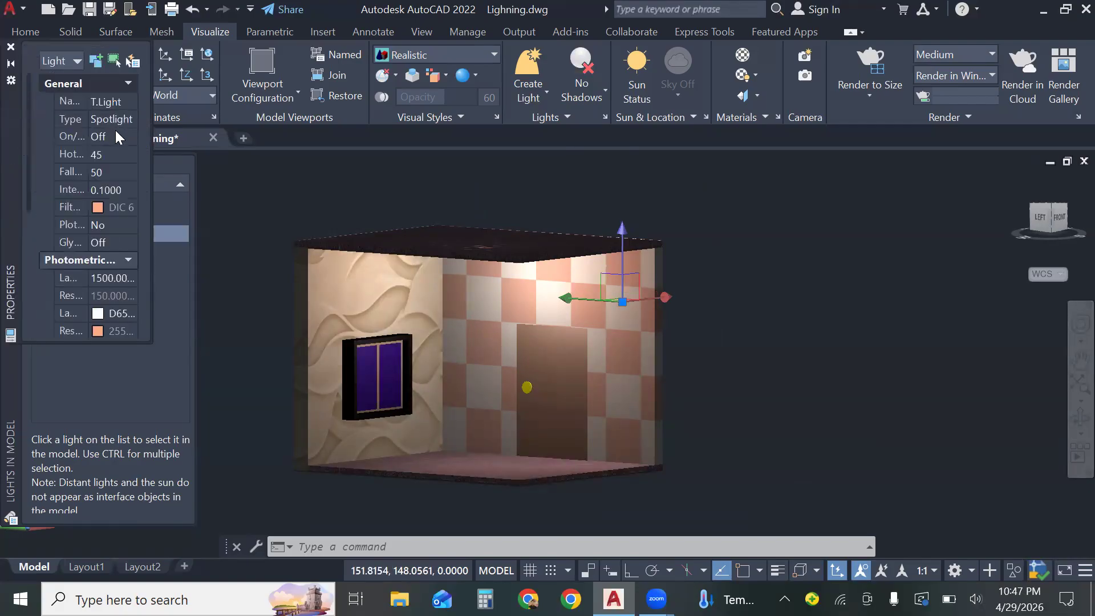
{"action": "left_click", "coordinate": [115, 136]}
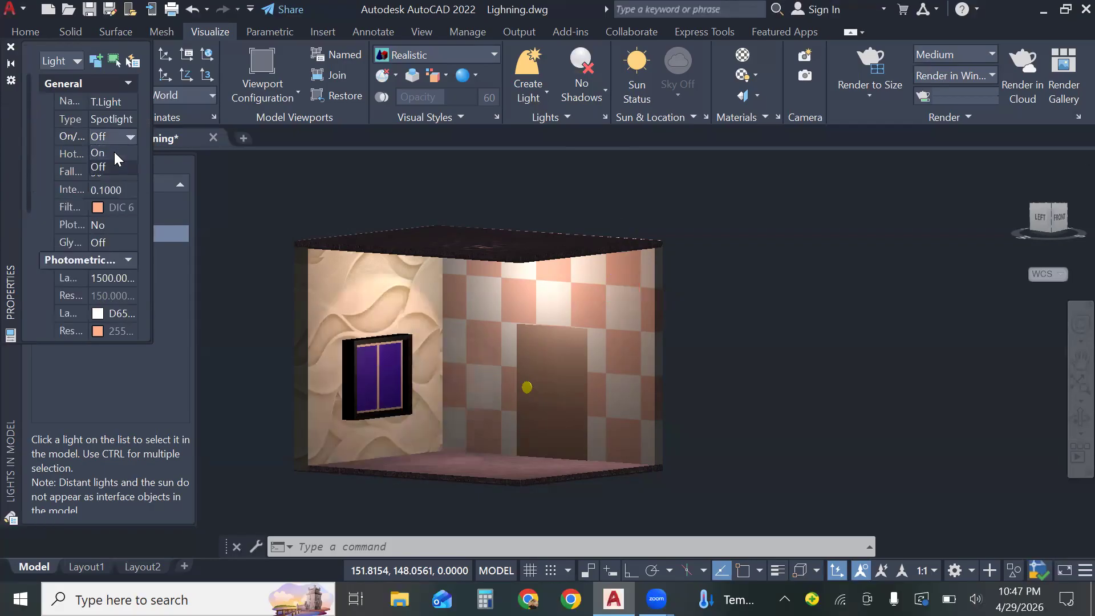
{"action": "left_click", "coordinate": [114, 152]}
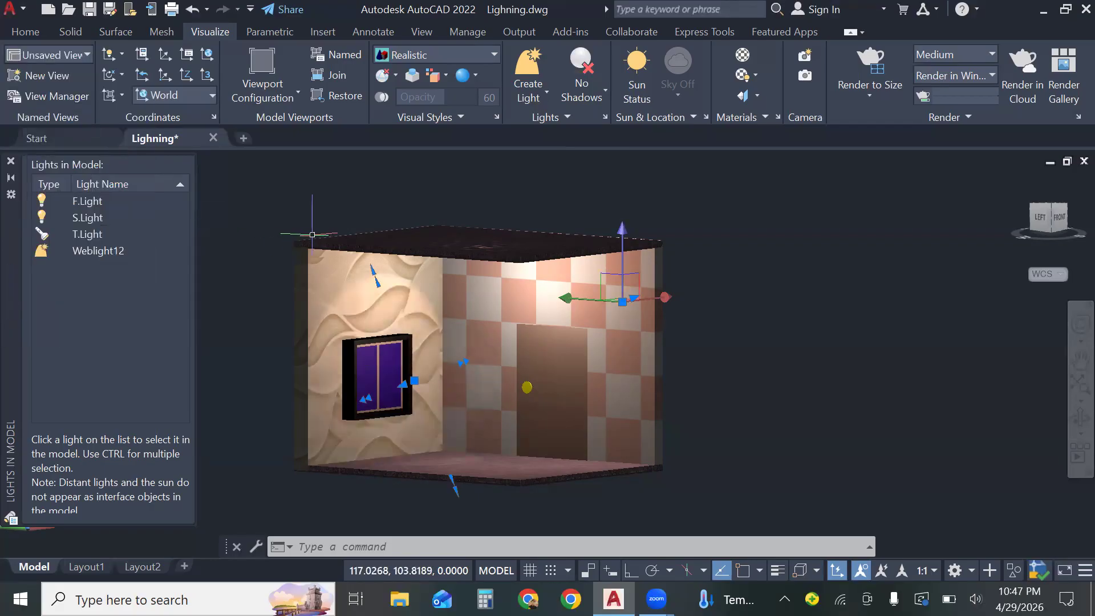
{"action": "key", "text": "Escape"}
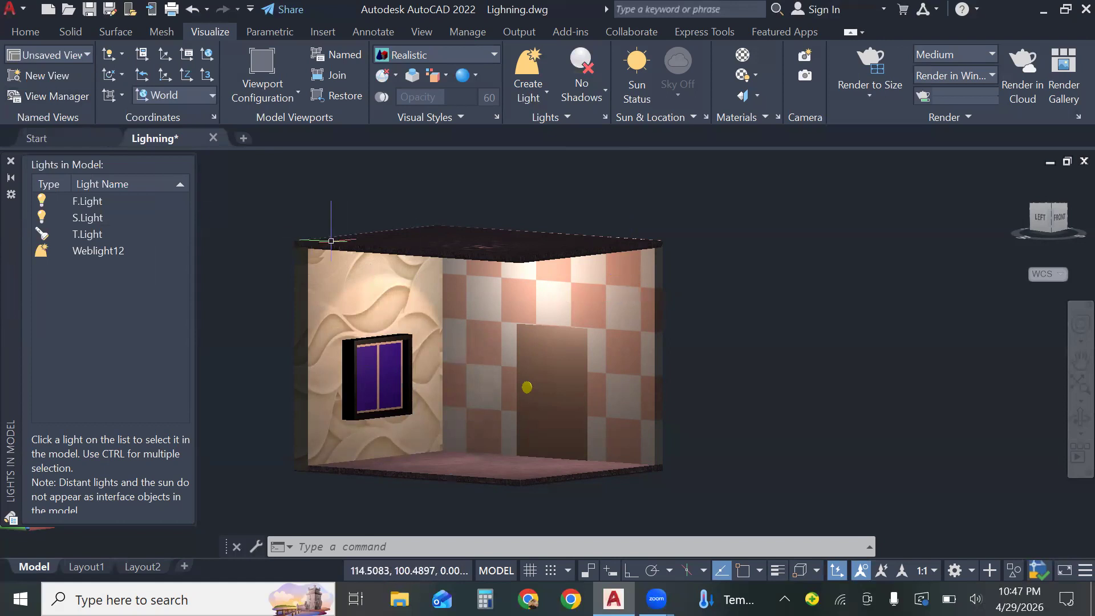
{"action": "left_click", "coordinate": [11, 164]}
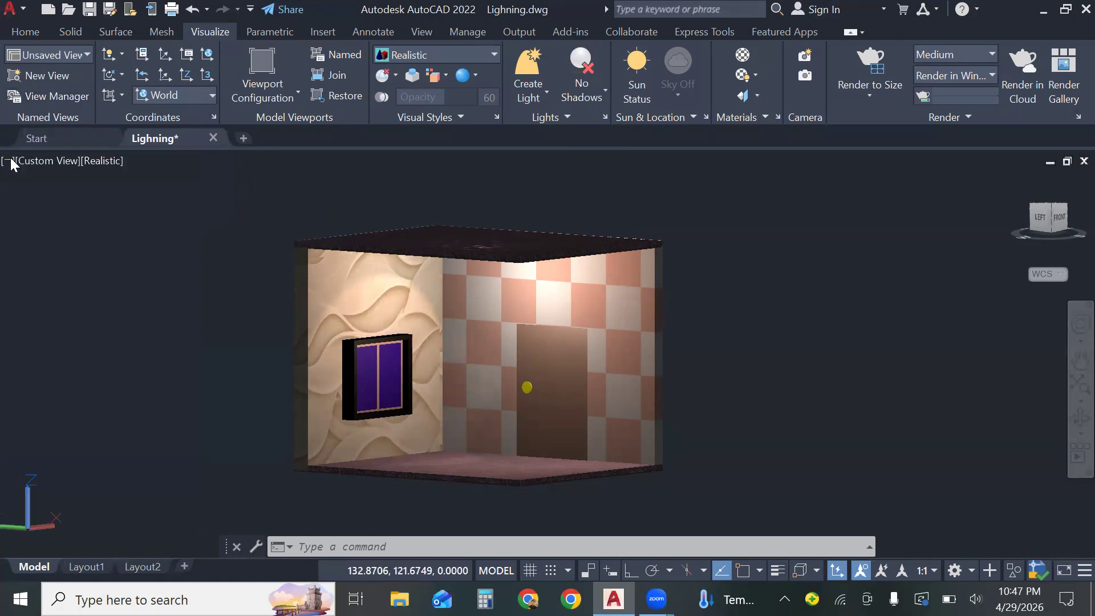